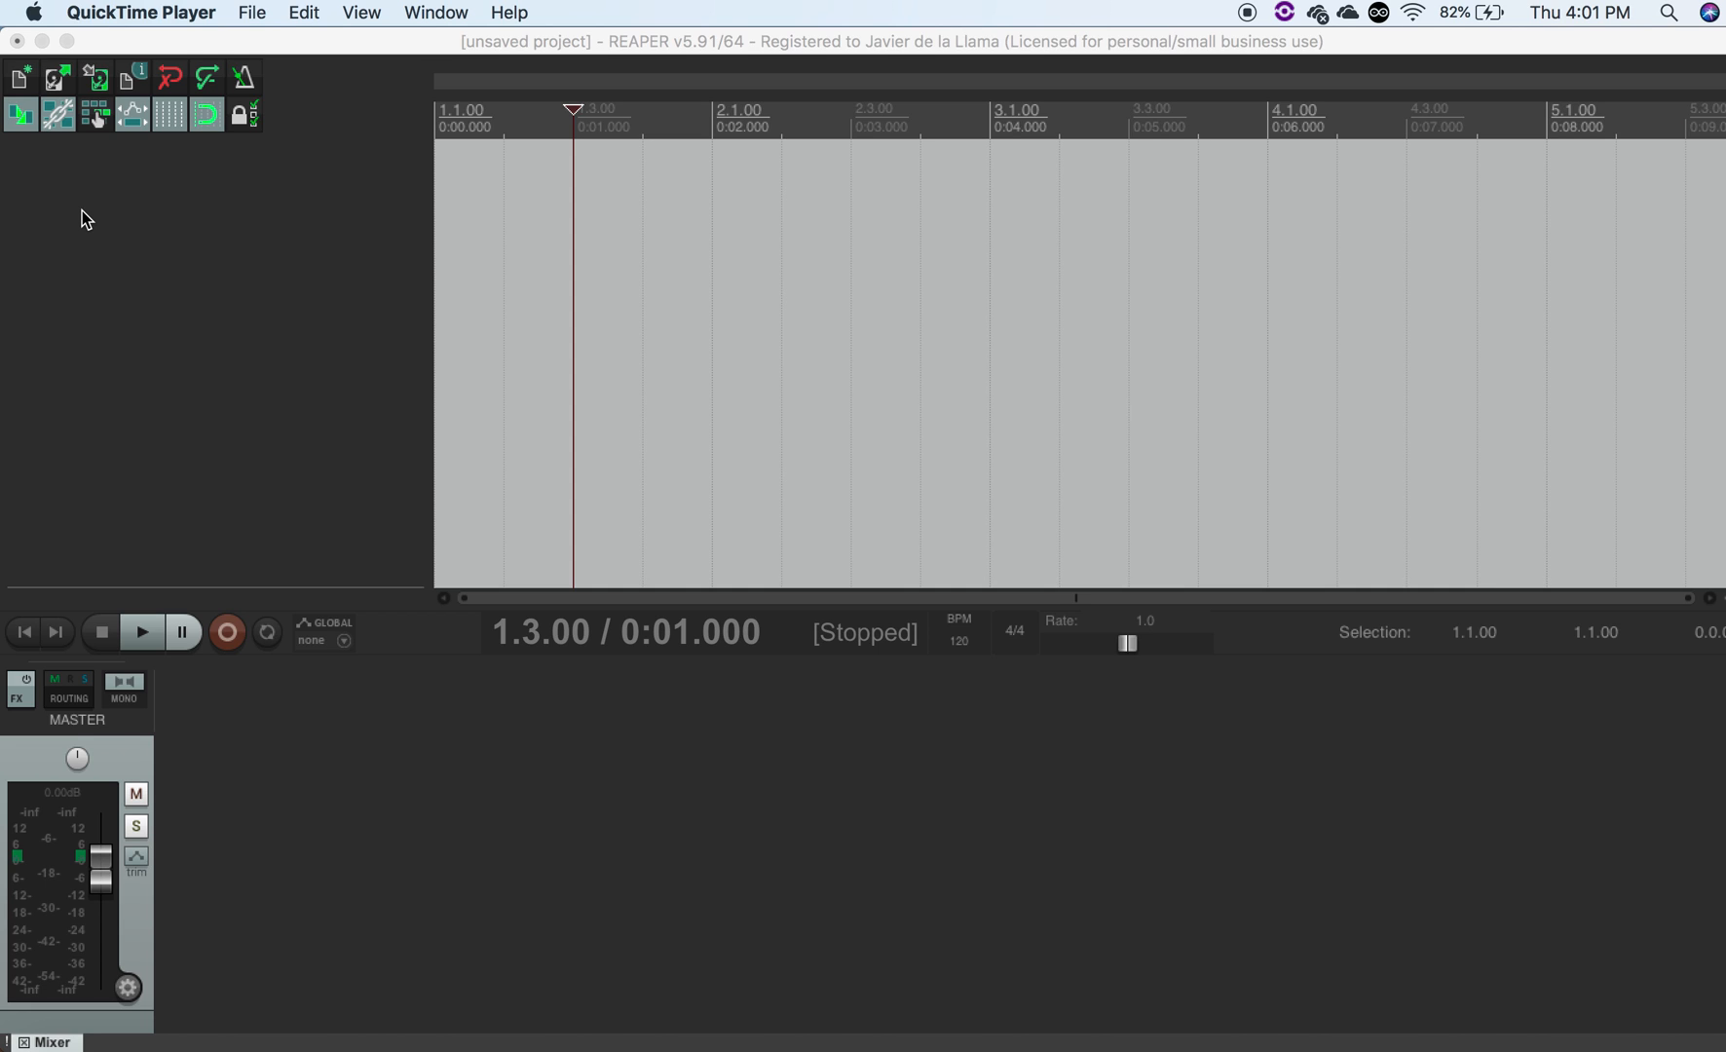
- Insert the VSTi ARIA Player (Garritan) as a virtual instrument on a new track
left_click(249, 187)
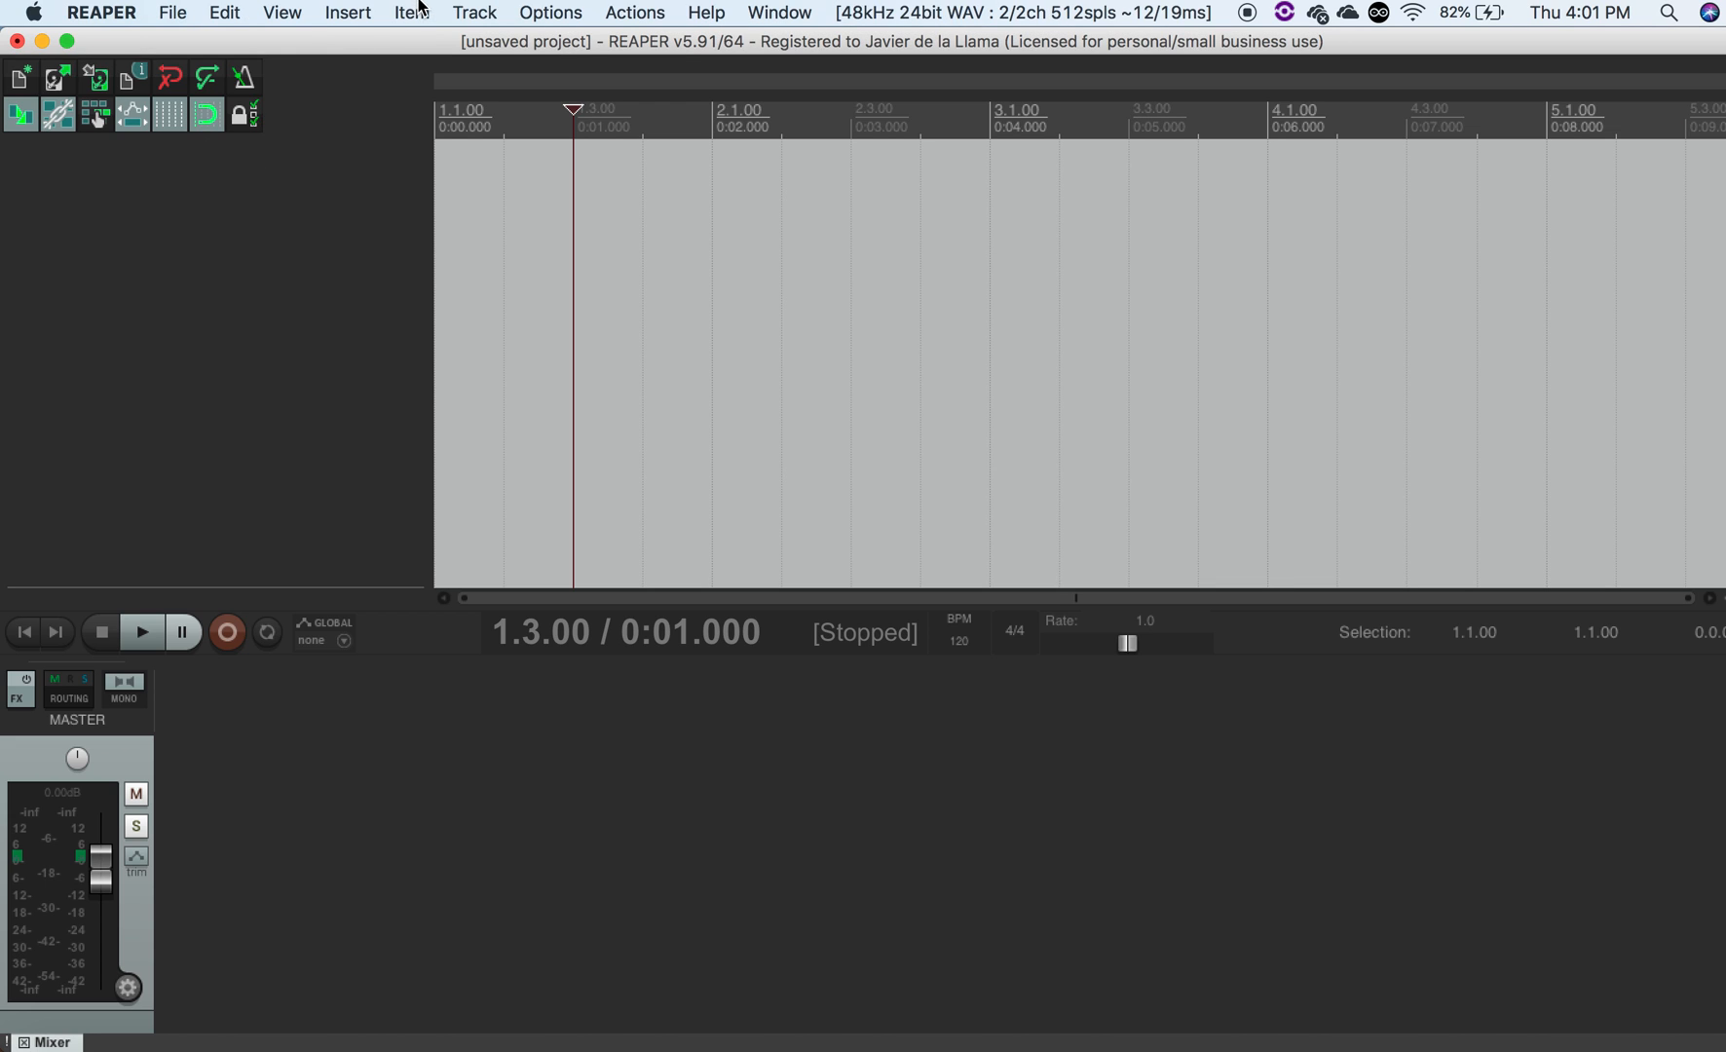
left_click(361, 9)
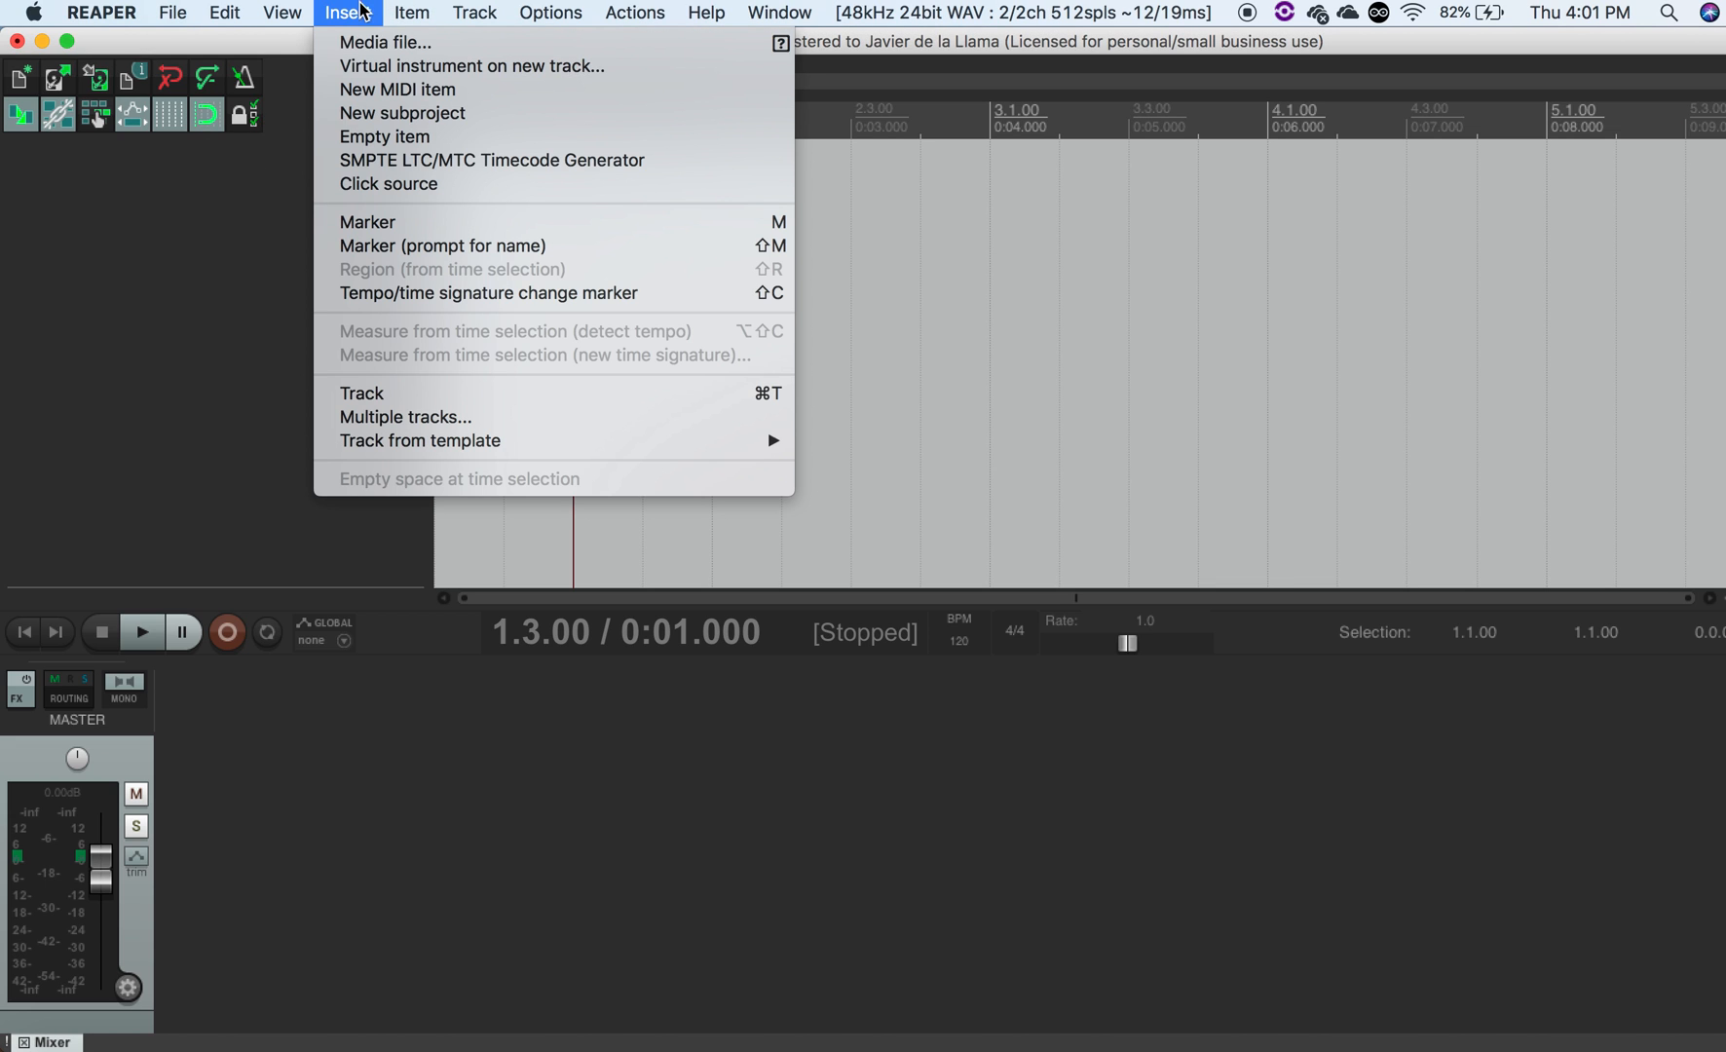
left_click(358, 68)
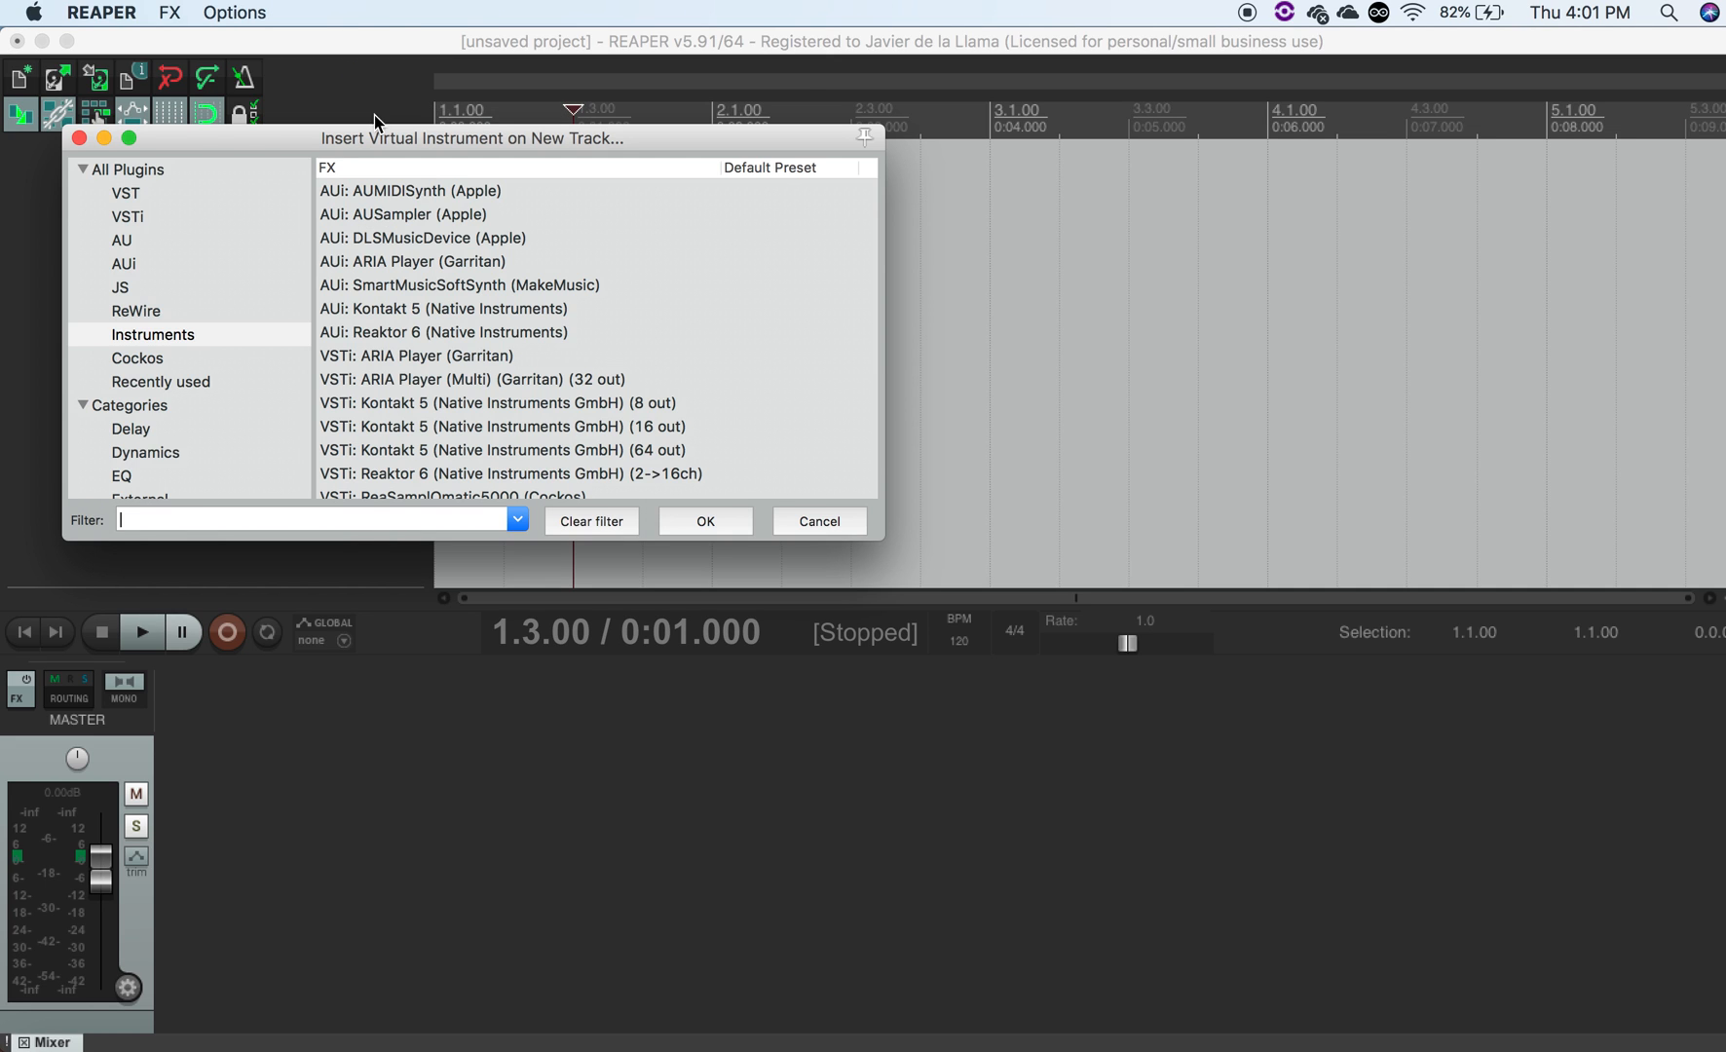
left_click(448, 358)
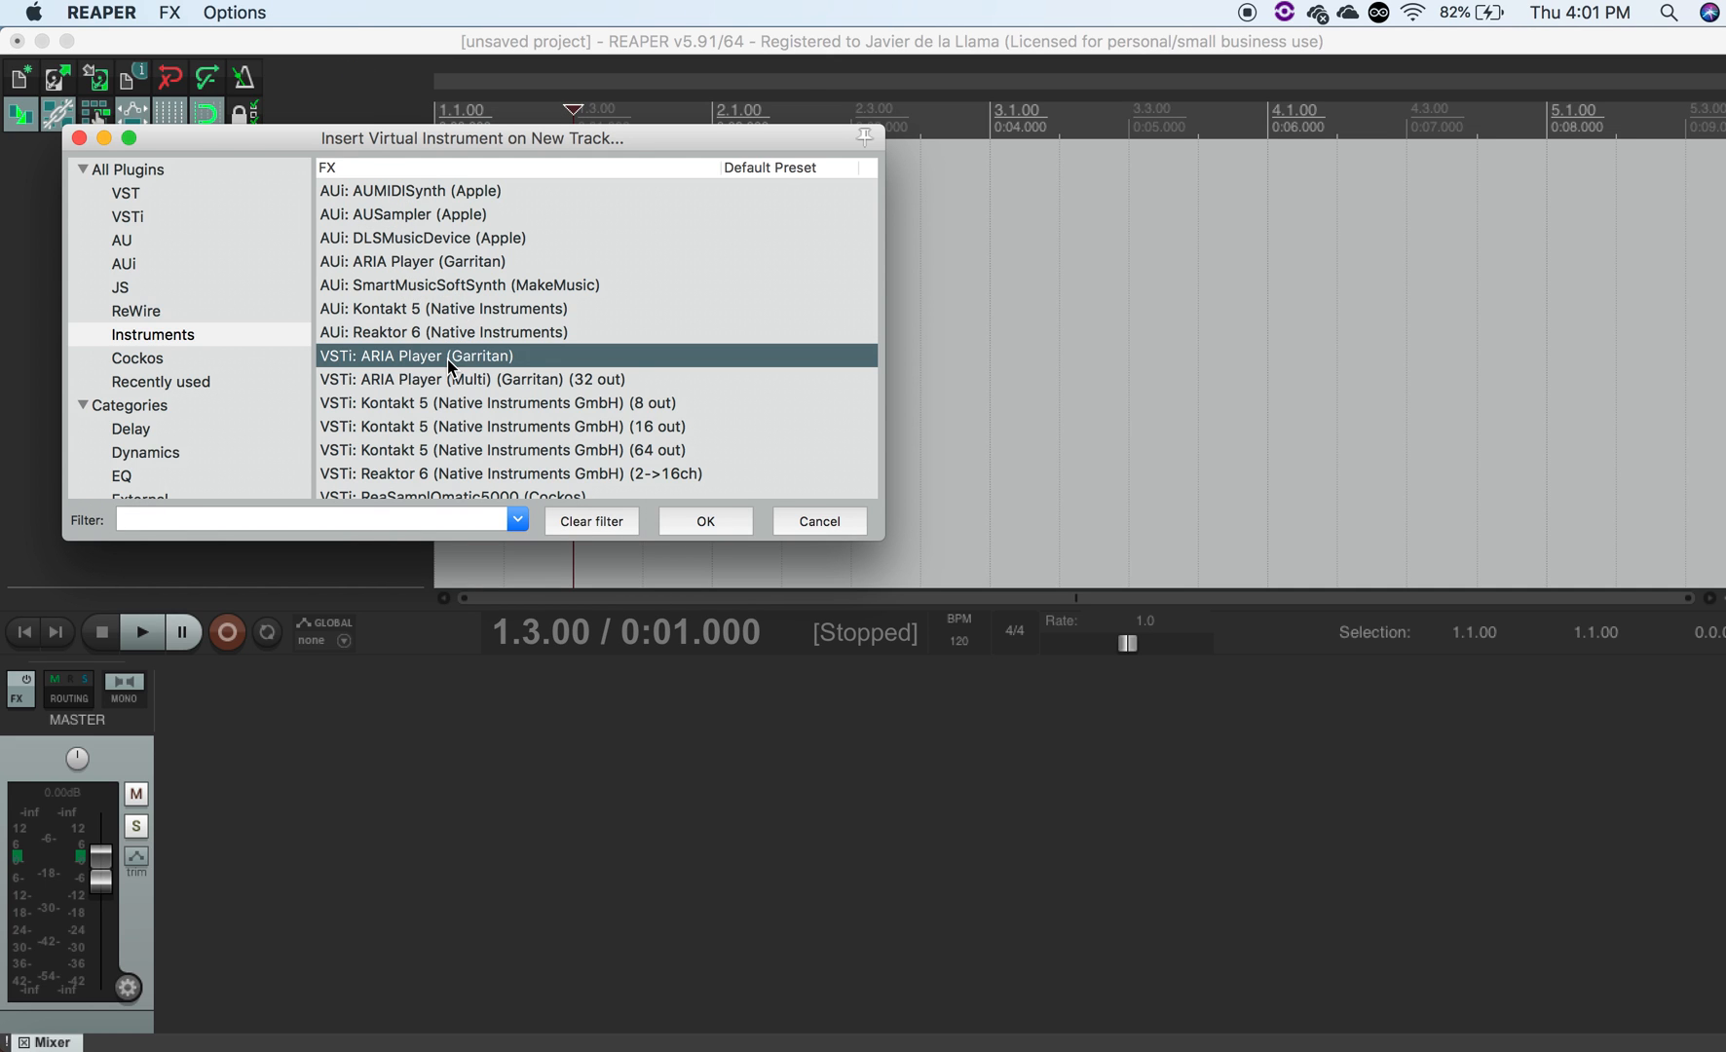
left_click(694, 529)
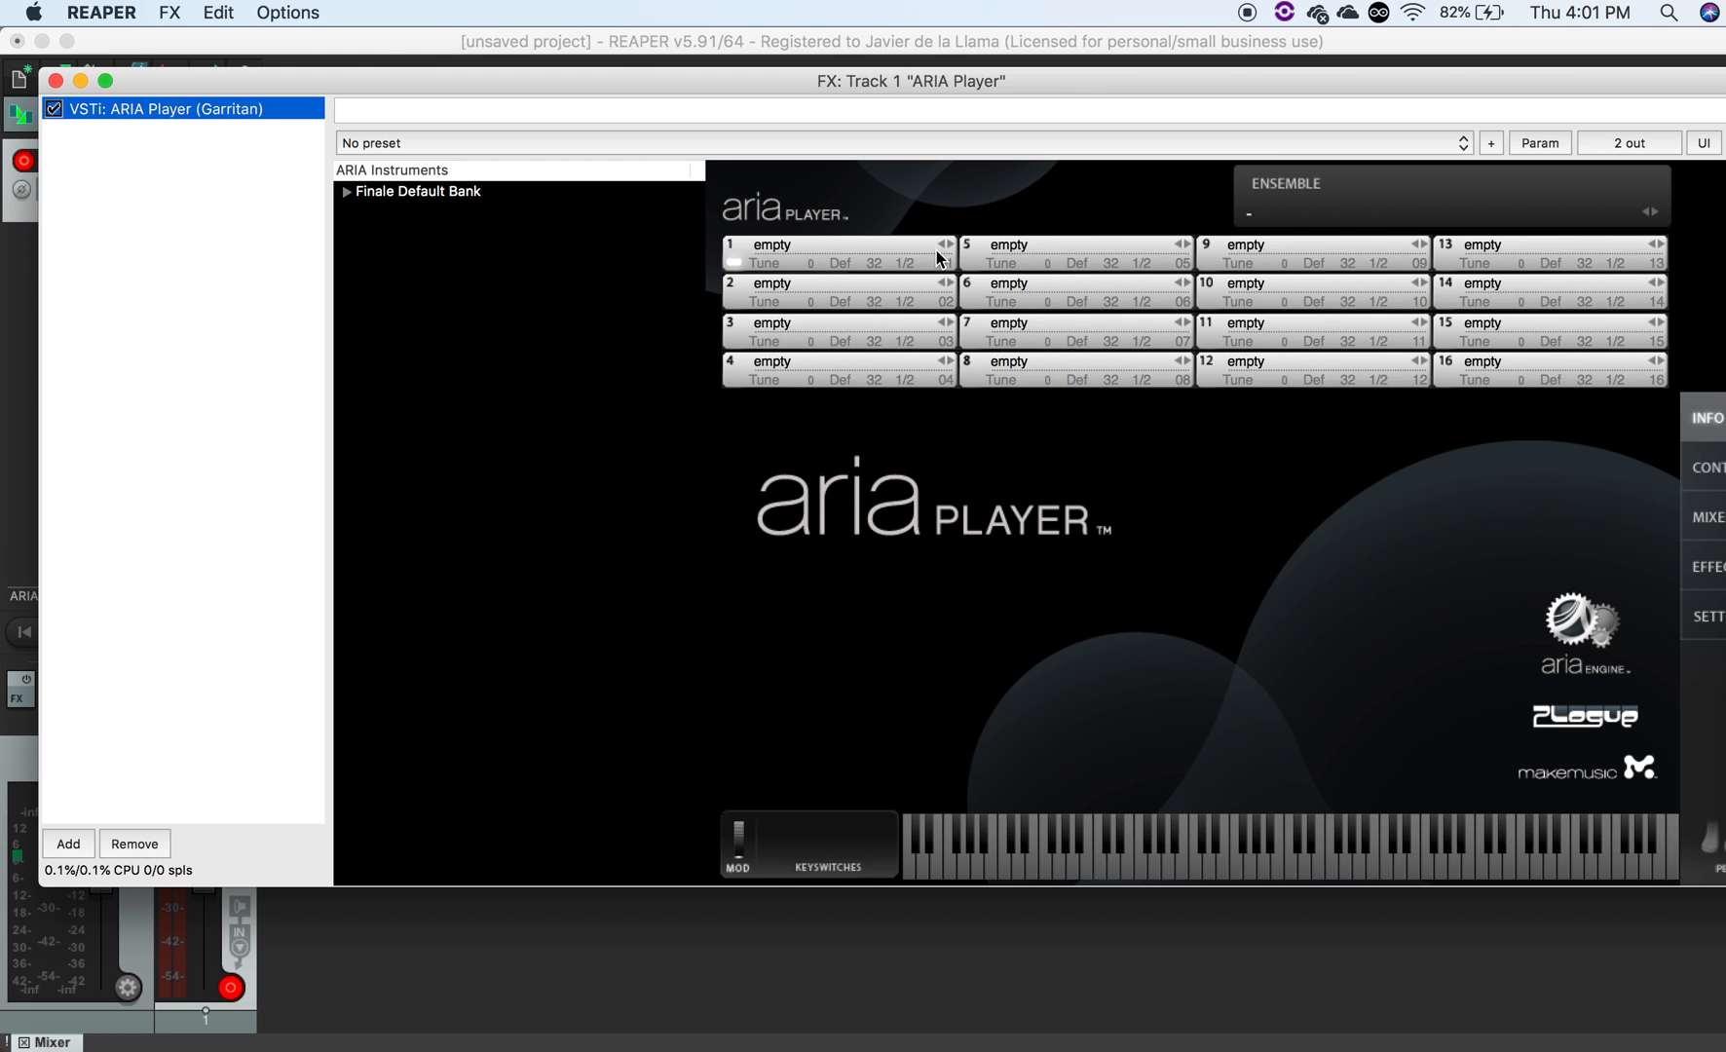
- Load Flute Solo from the Finale Default Bank woodwinds flutes into ARIA Player slot 1
left_click(938, 259)
mouse_move(1003, 341)
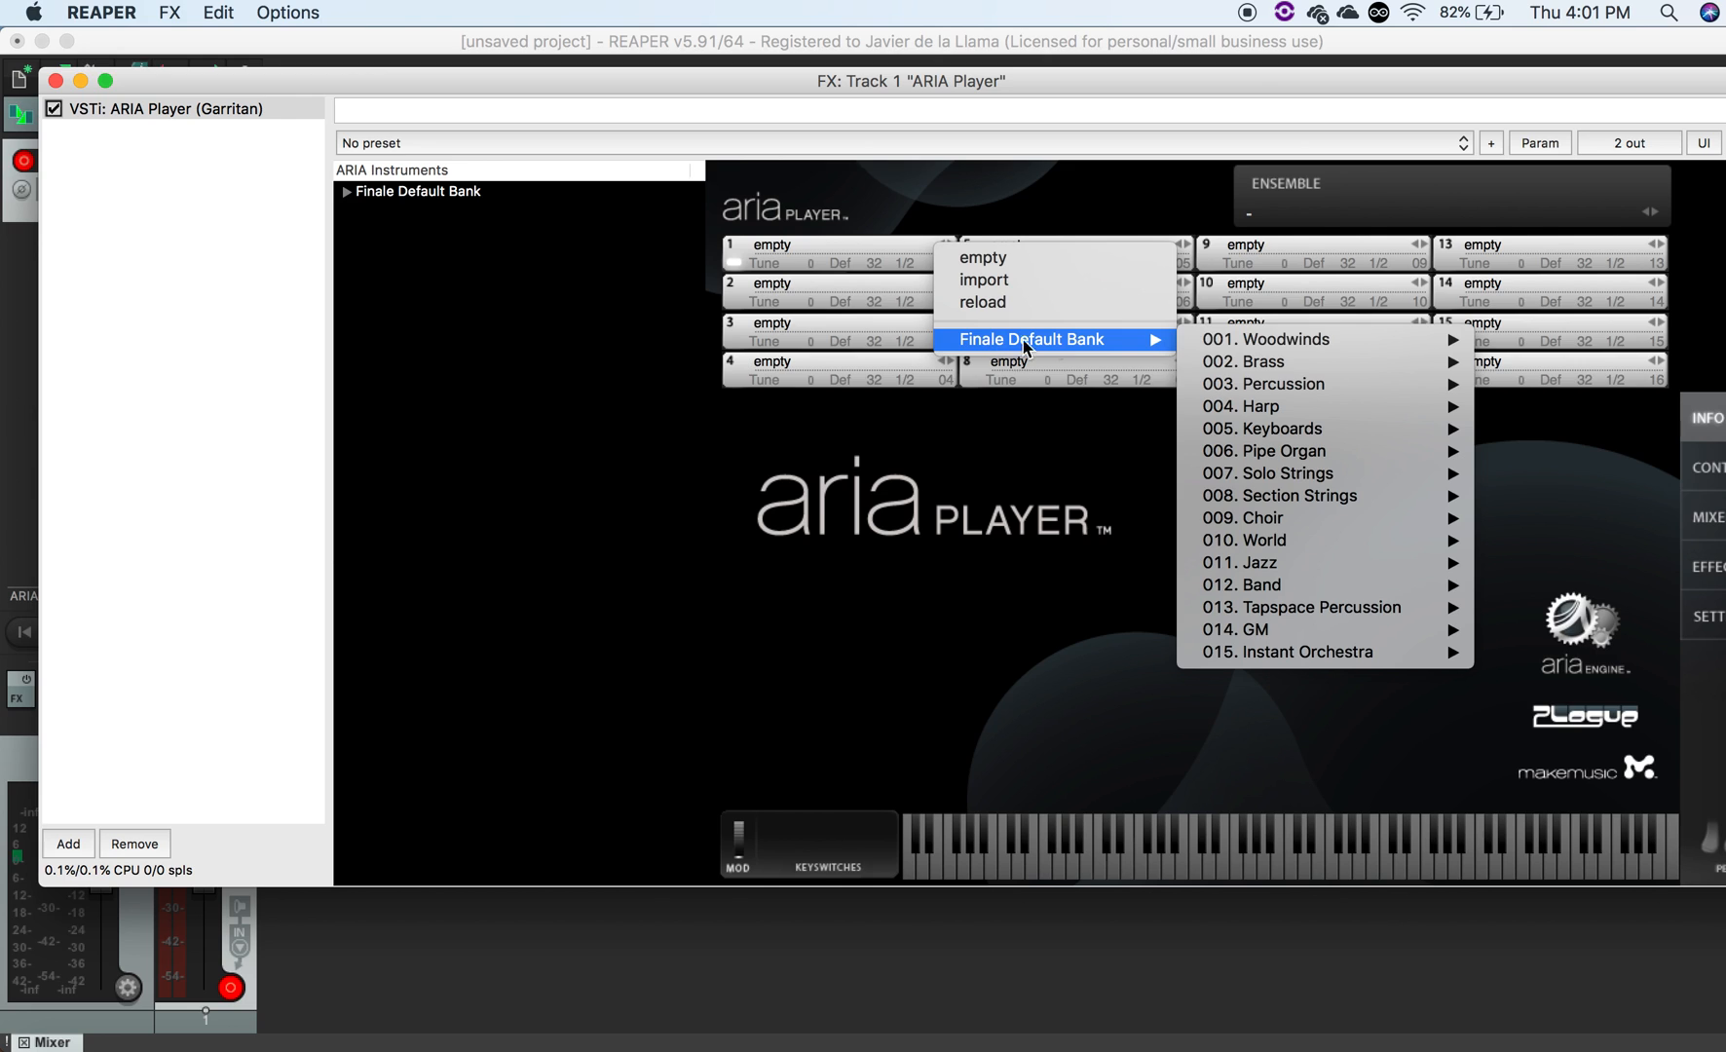
mouse_move(1296, 345)
mouse_move(1561, 352)
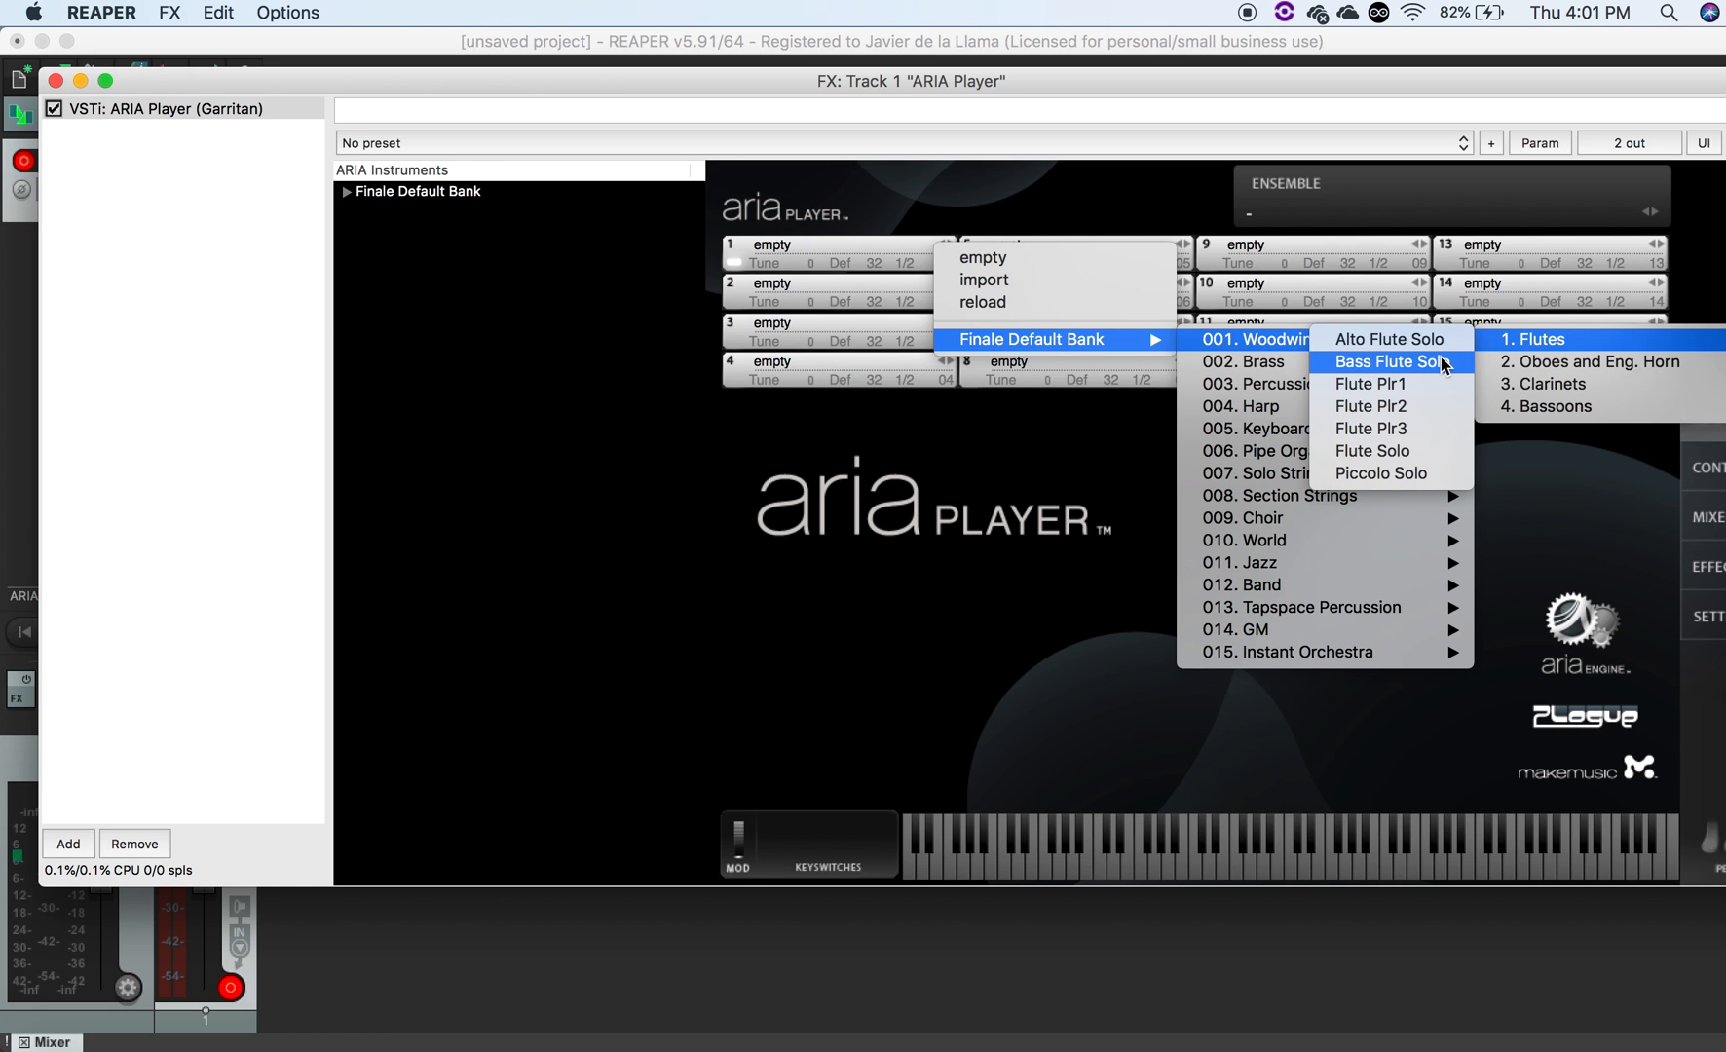
left_click(1410, 452)
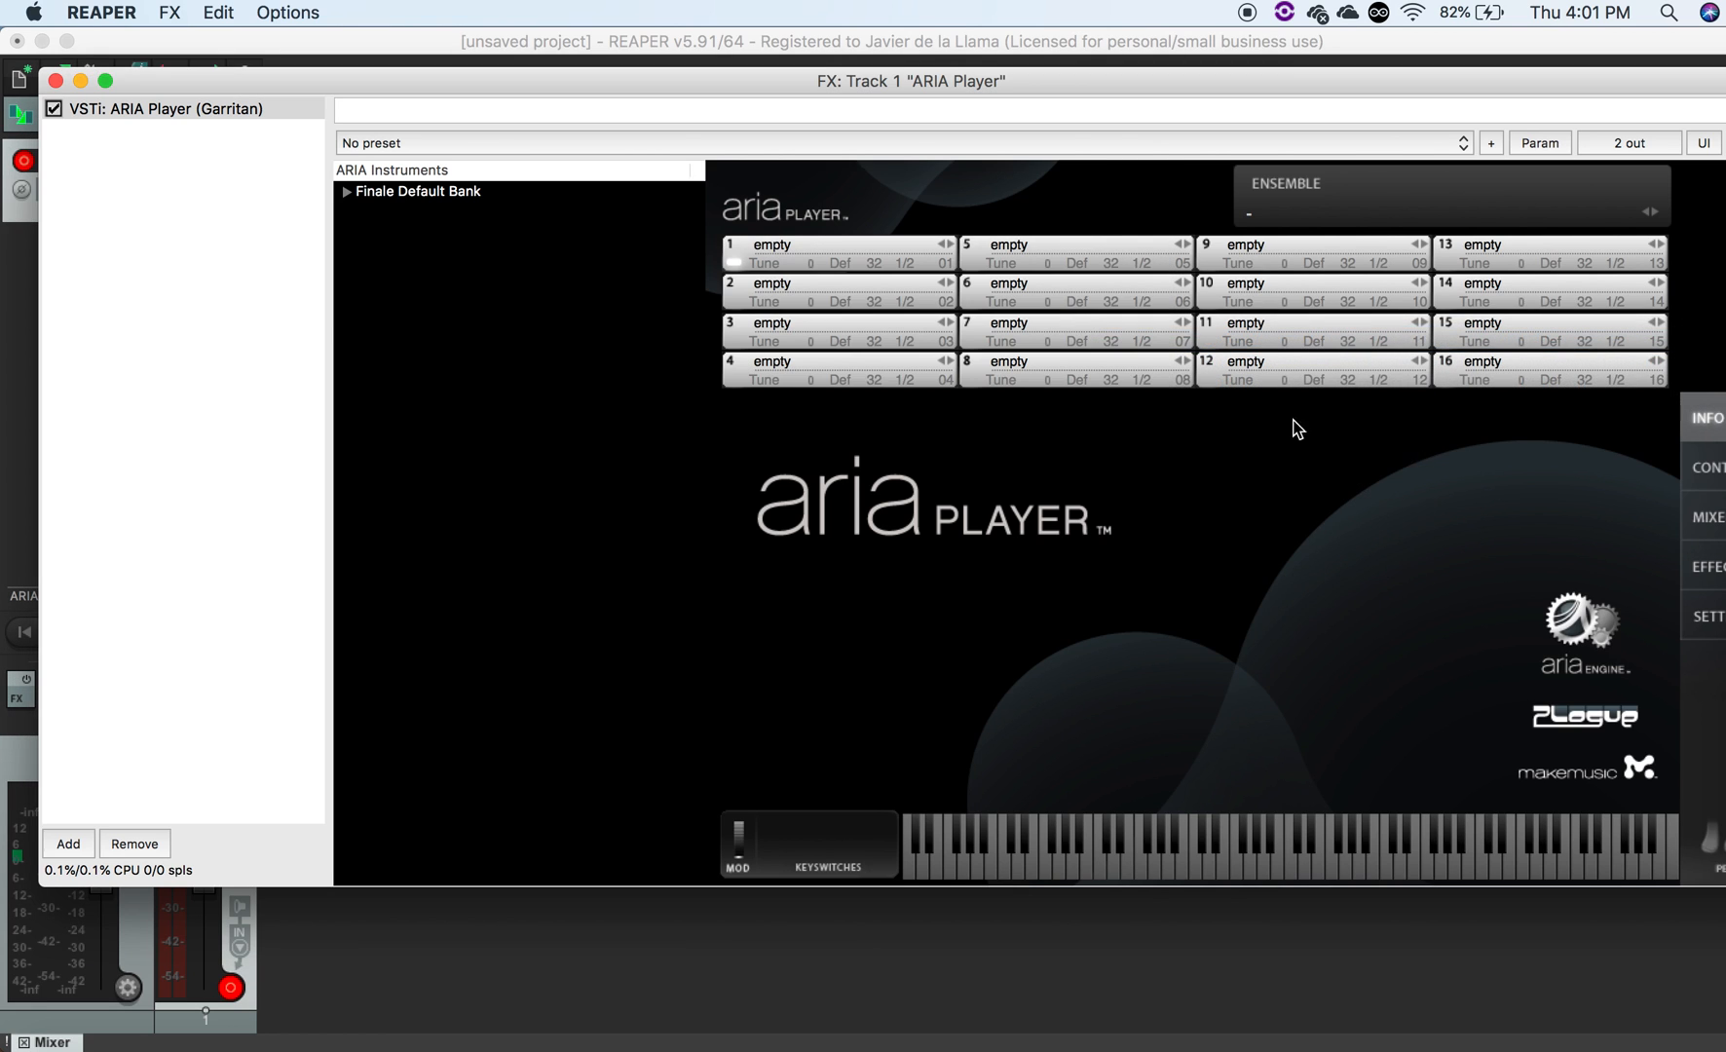
- Load a solo trumpet from the Finale Default Bank brass trumpets into ARIA Player slot 2
left_click(940, 284)
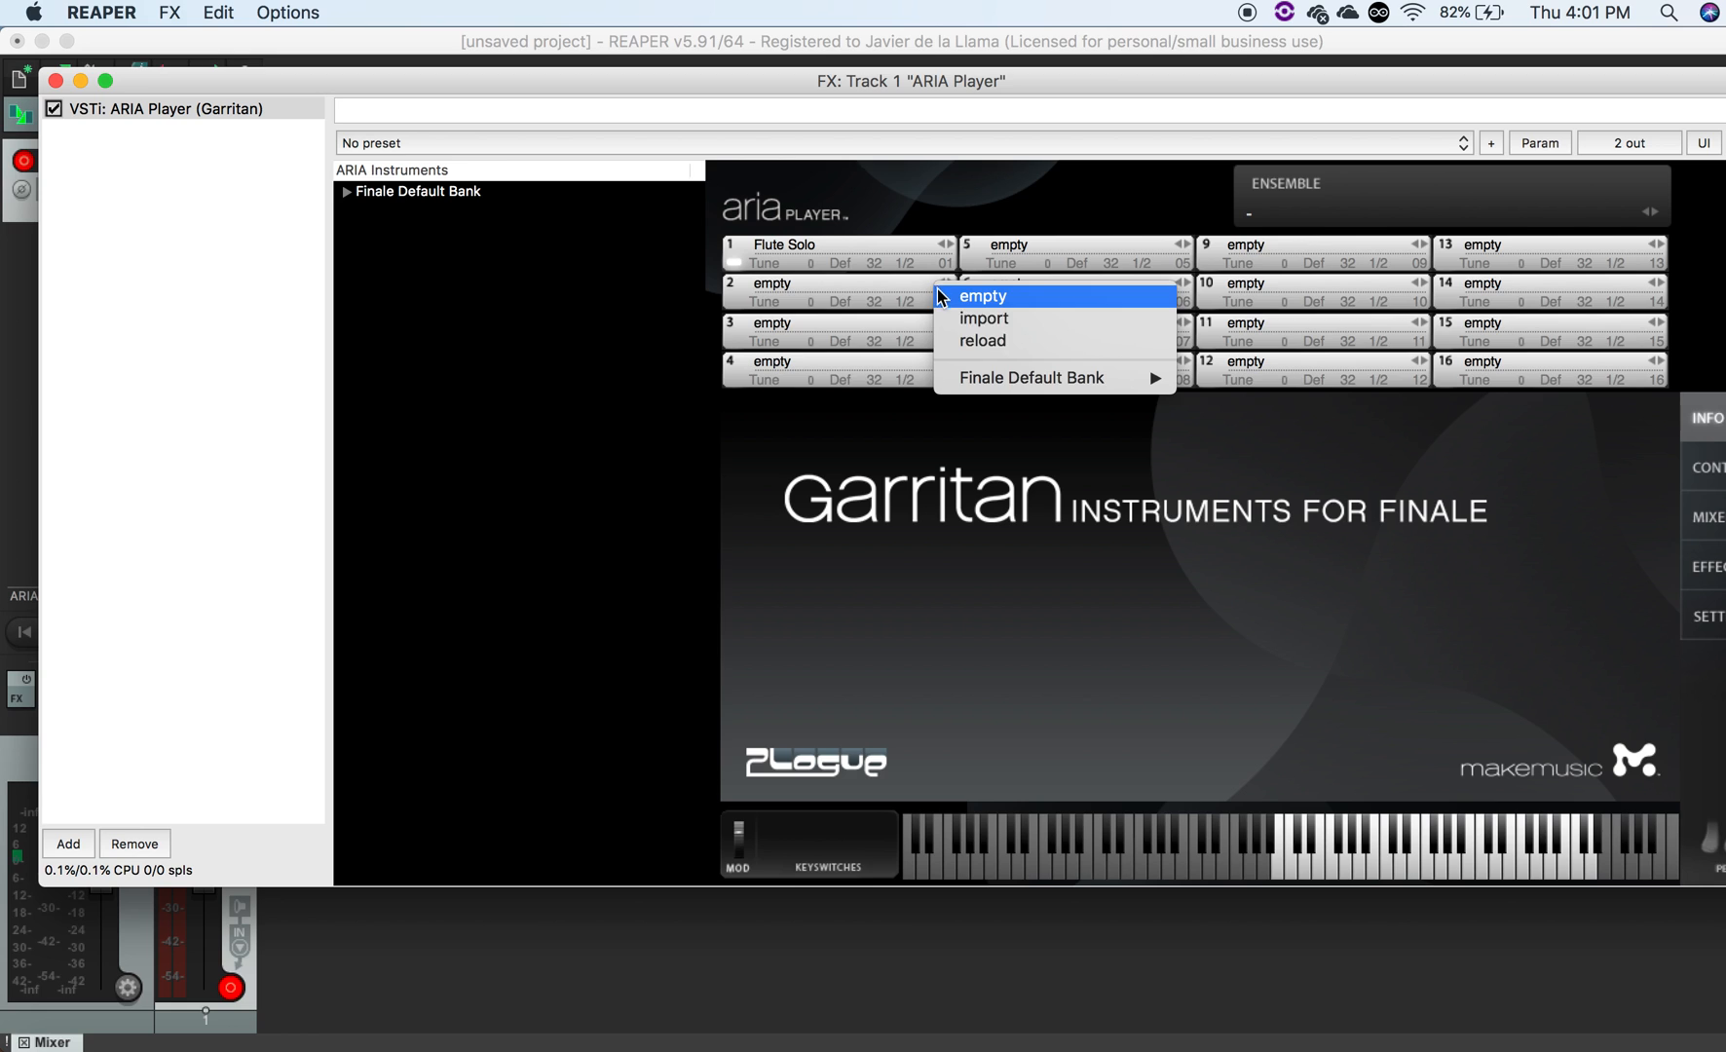
mouse_move(1022, 388)
mouse_move(1286, 420)
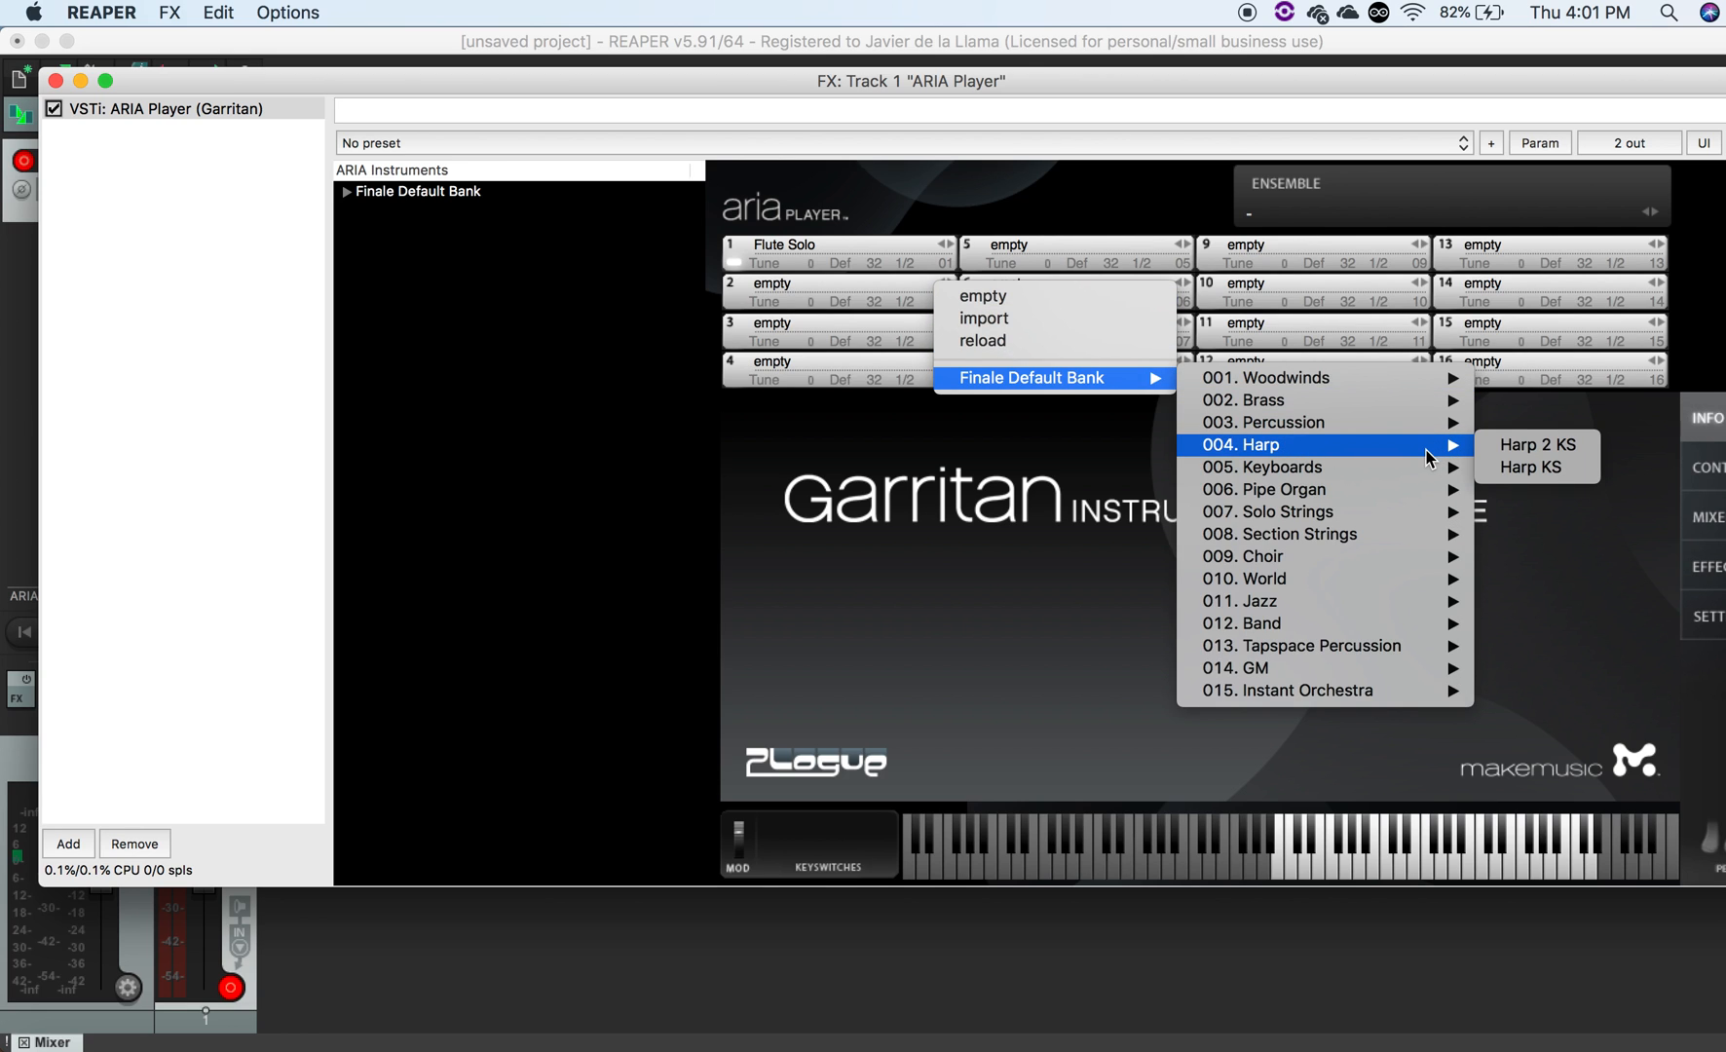
mouse_move(1377, 408)
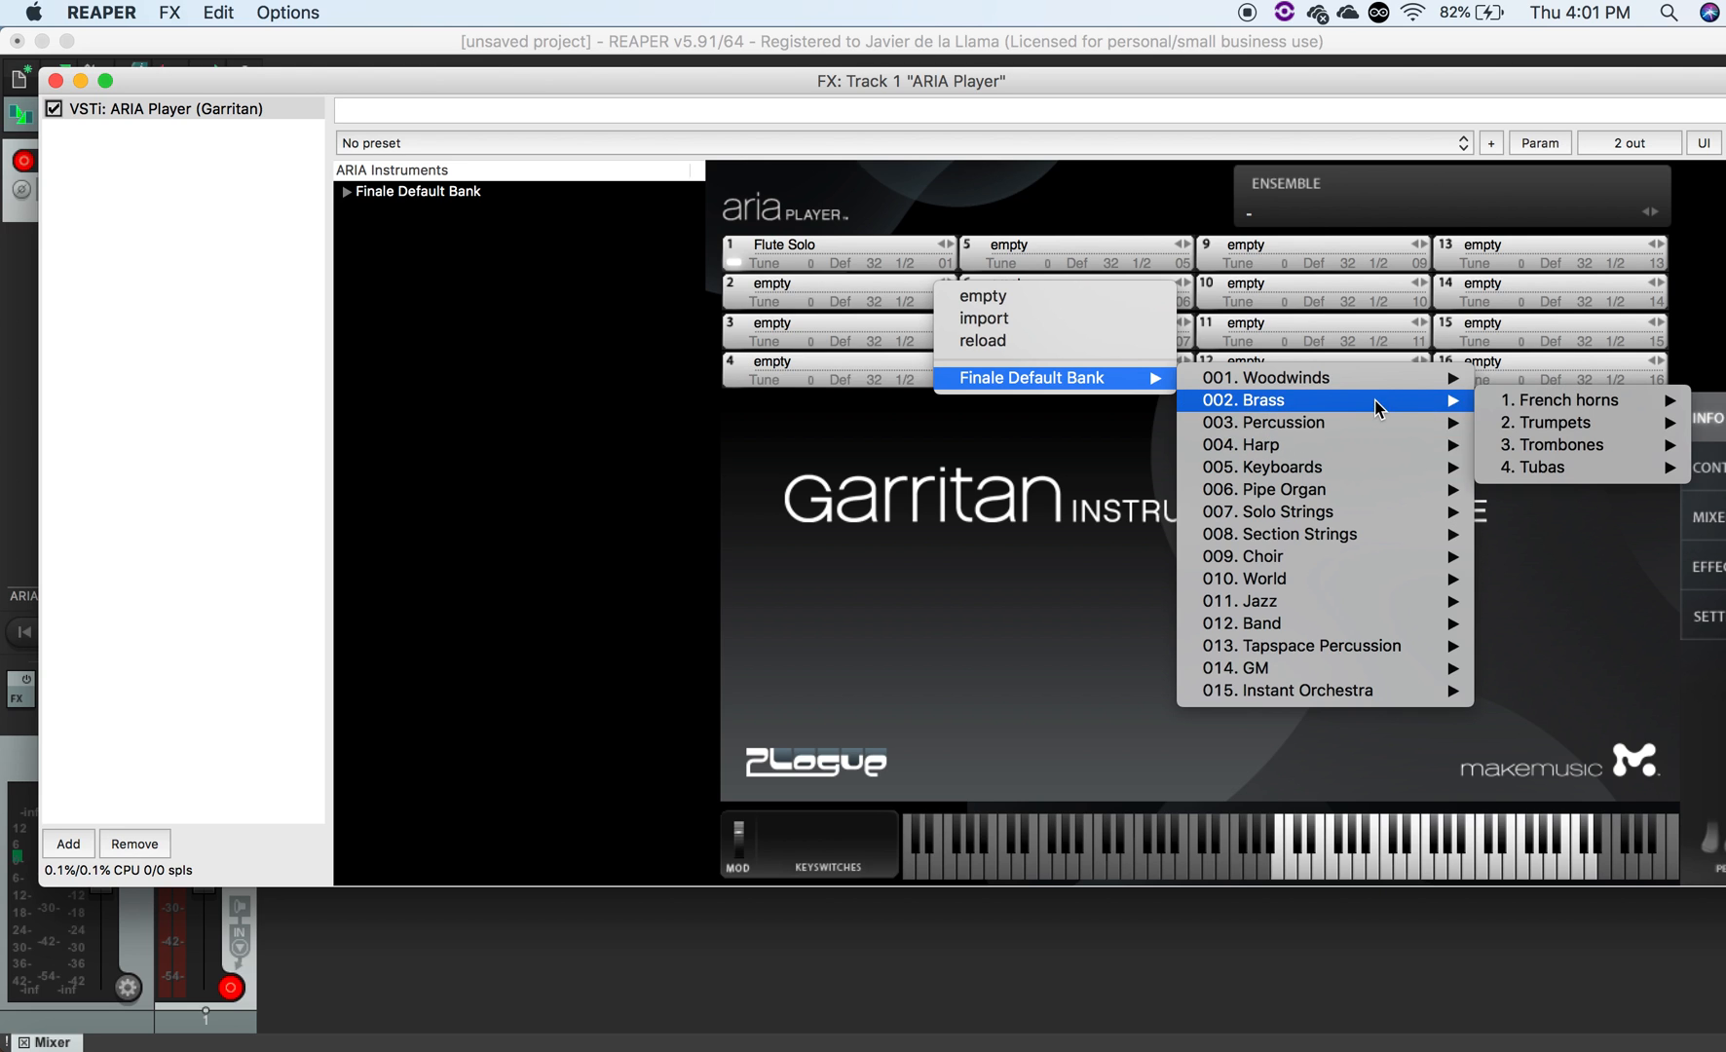
mouse_move(1563, 422)
left_click(1417, 513)
- Load Harpsichord from the Finale Default Bank keyboards into ARIA Player slot 3 and close the plugin window
left_click(945, 322)
left_click(912, 336)
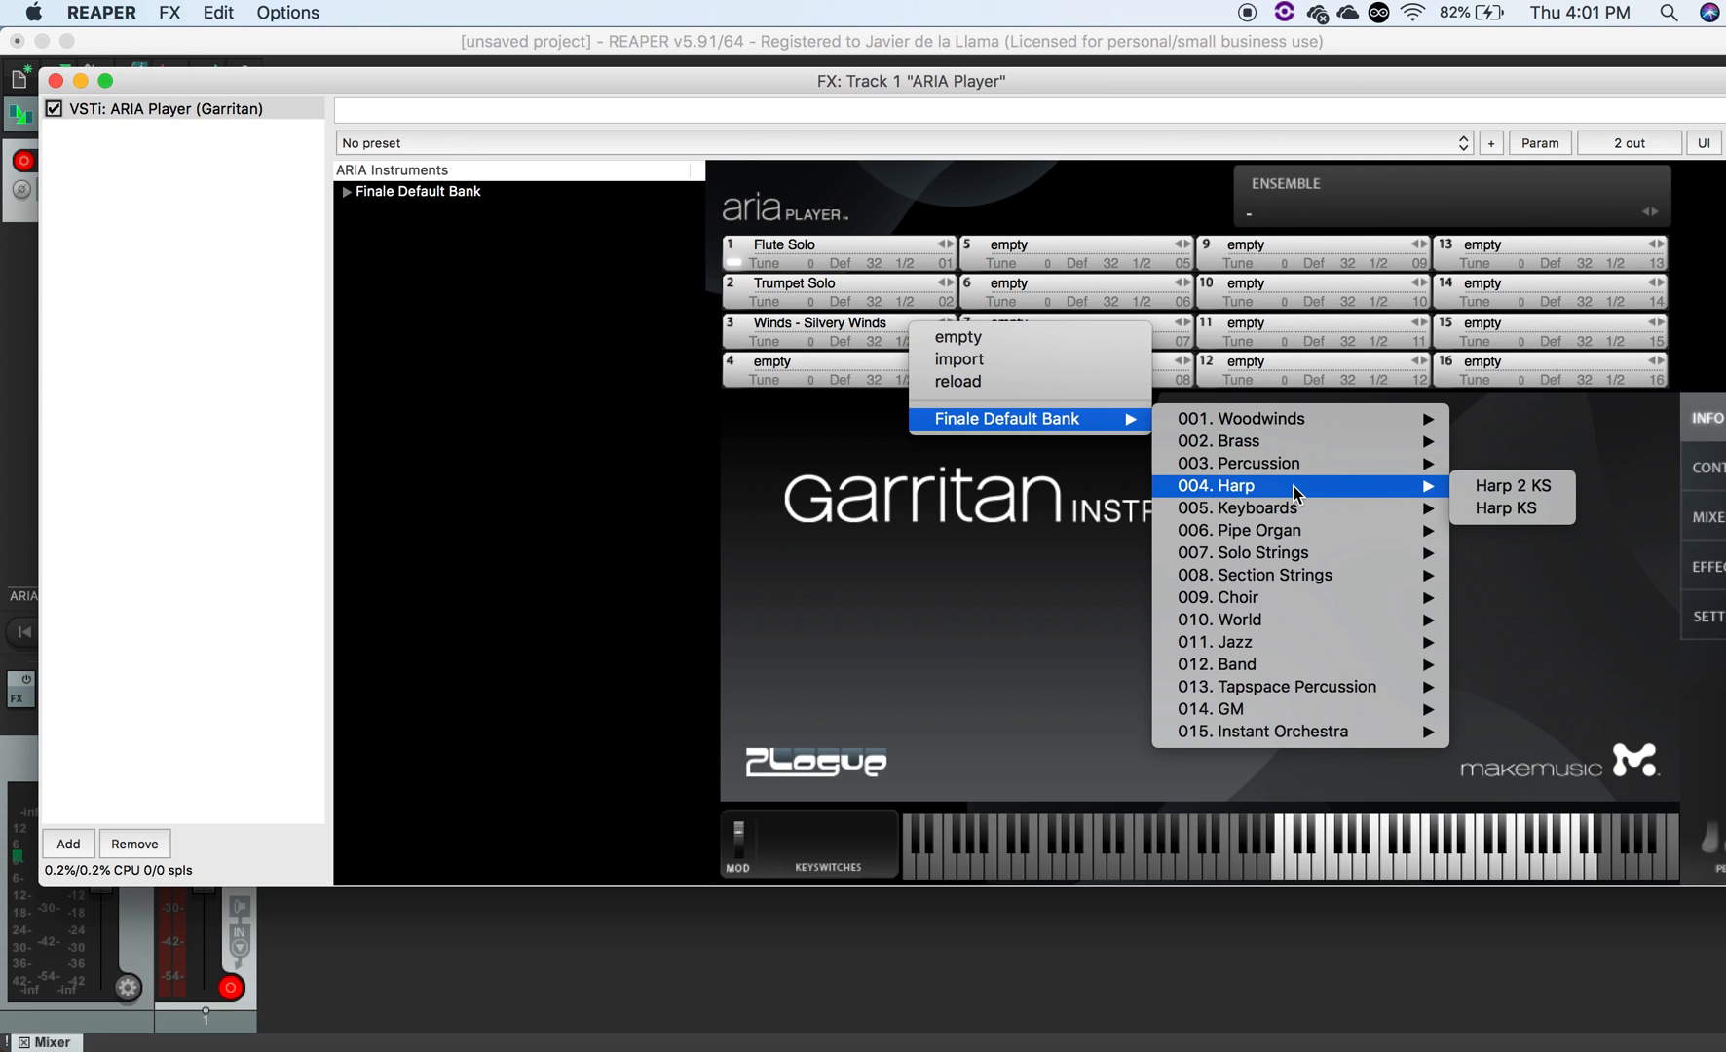
mouse_move(1296, 510)
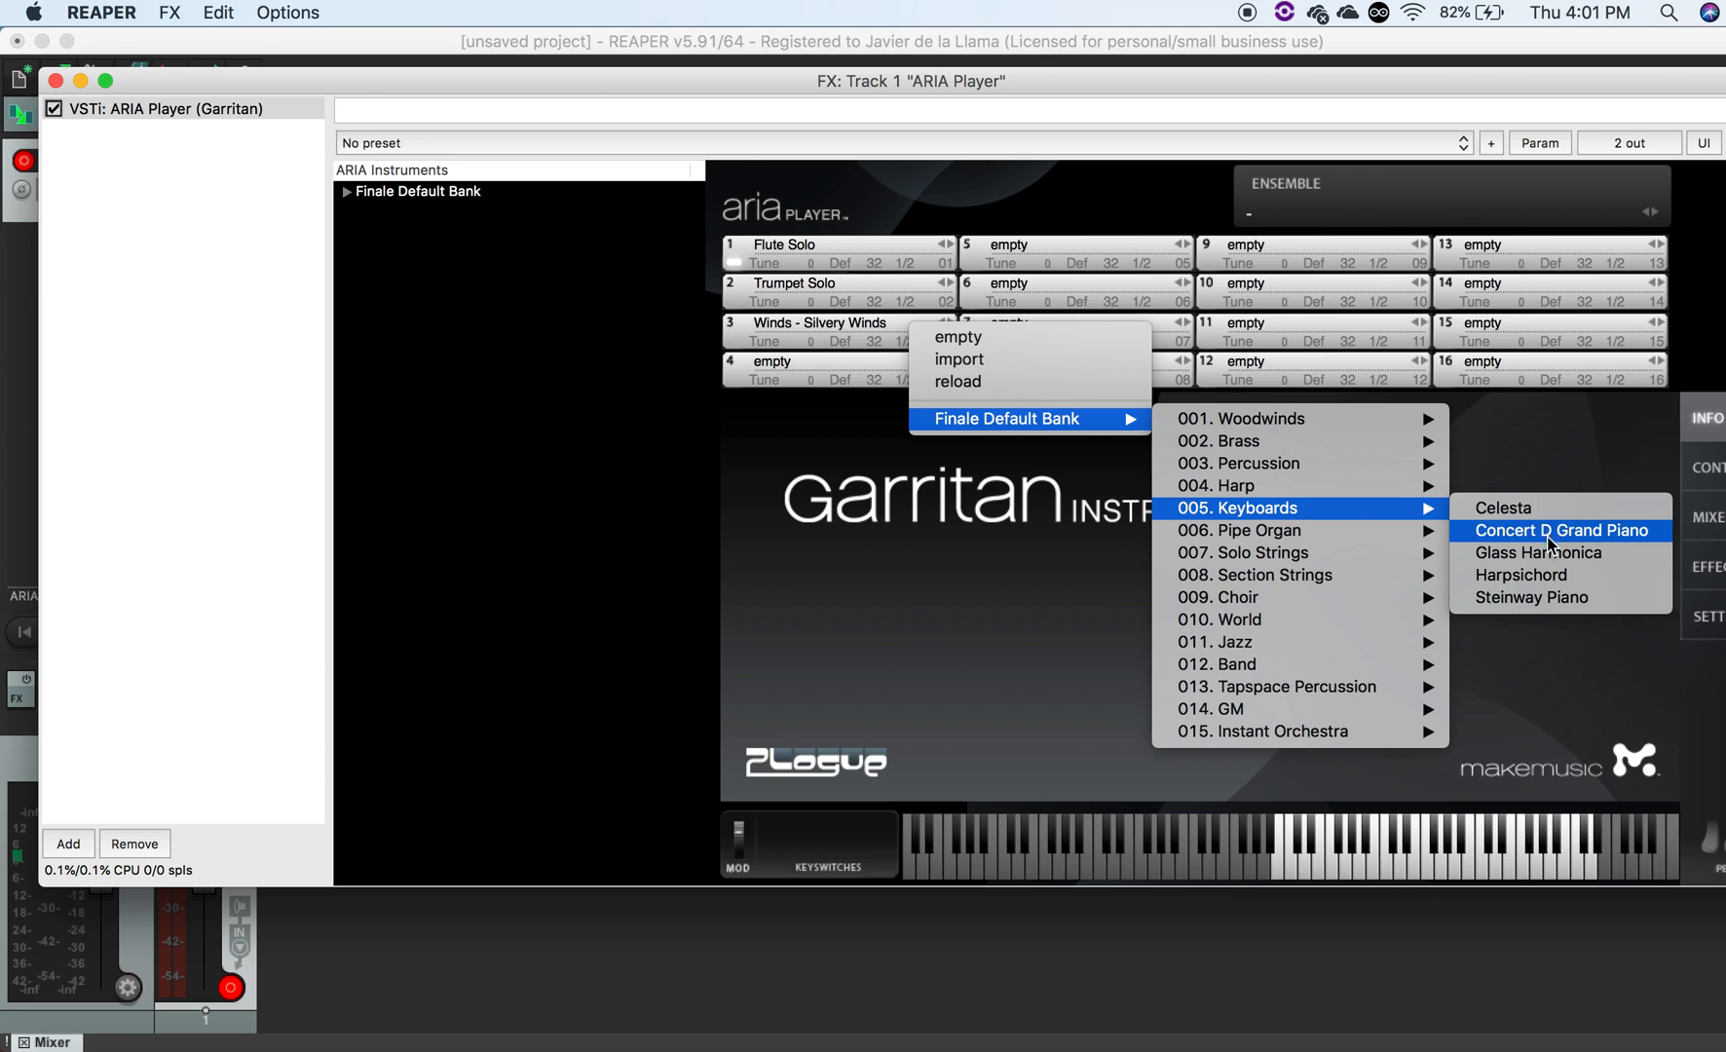
left_click(1546, 581)
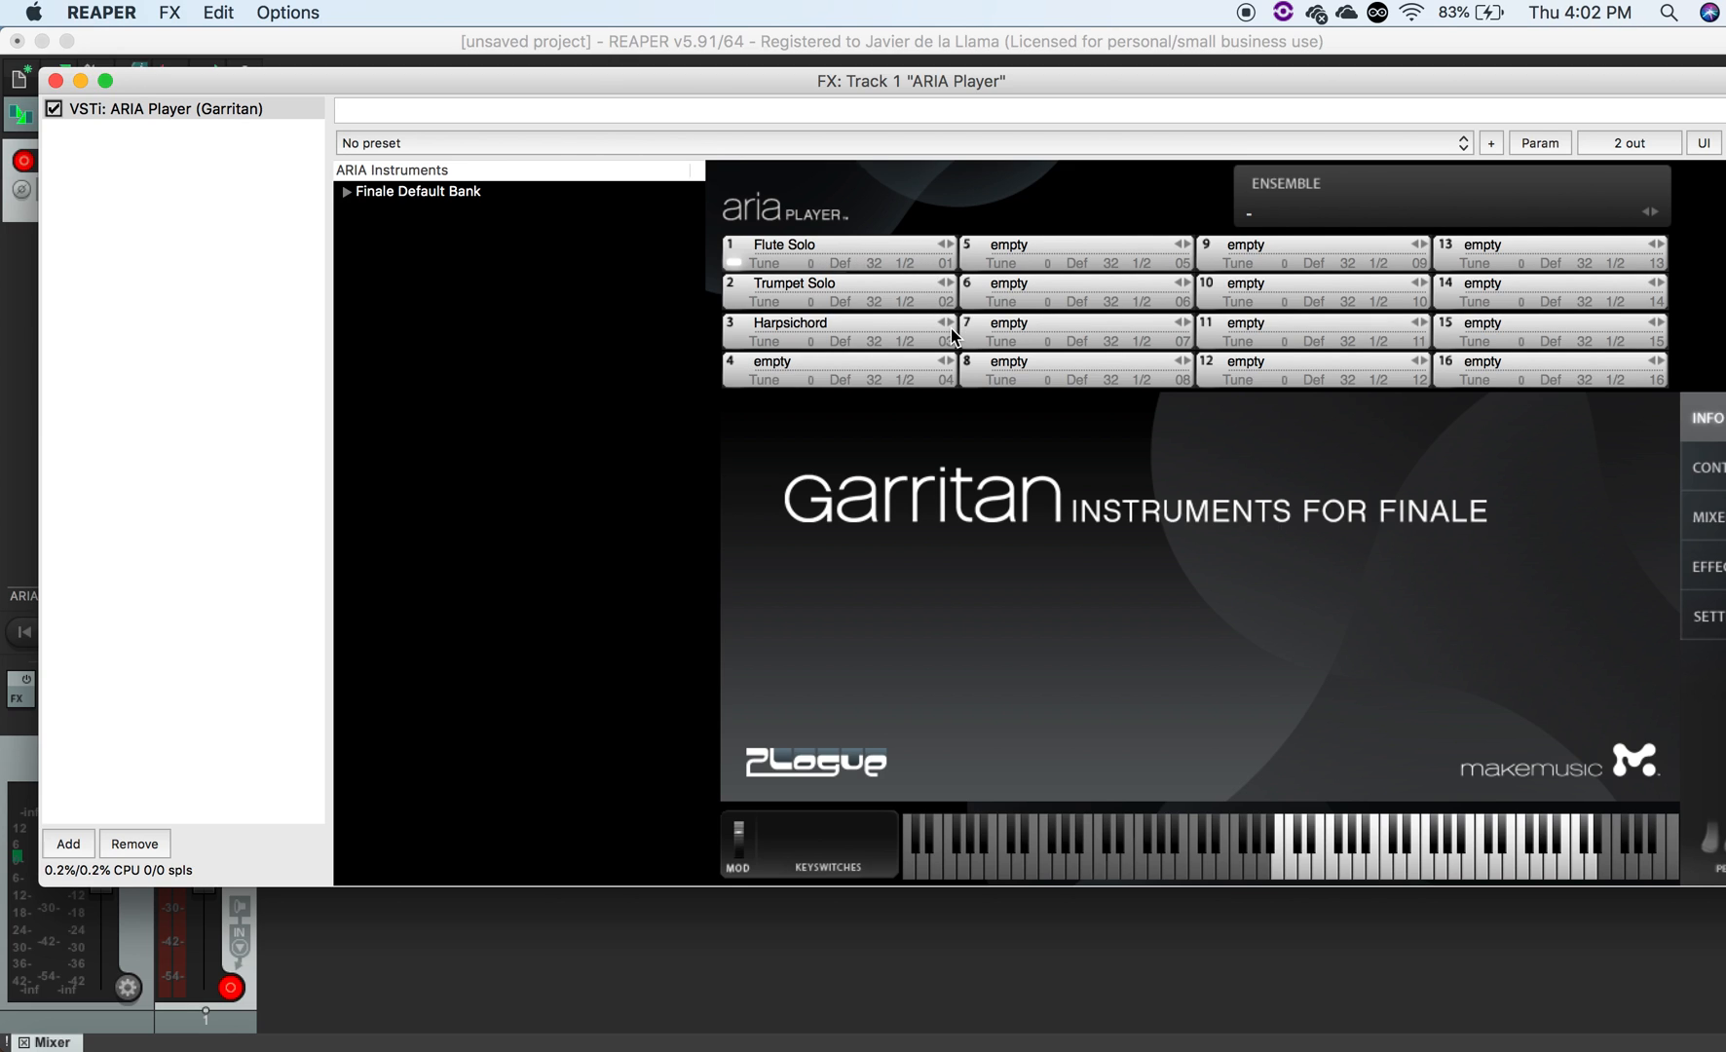
left_click(56, 81)
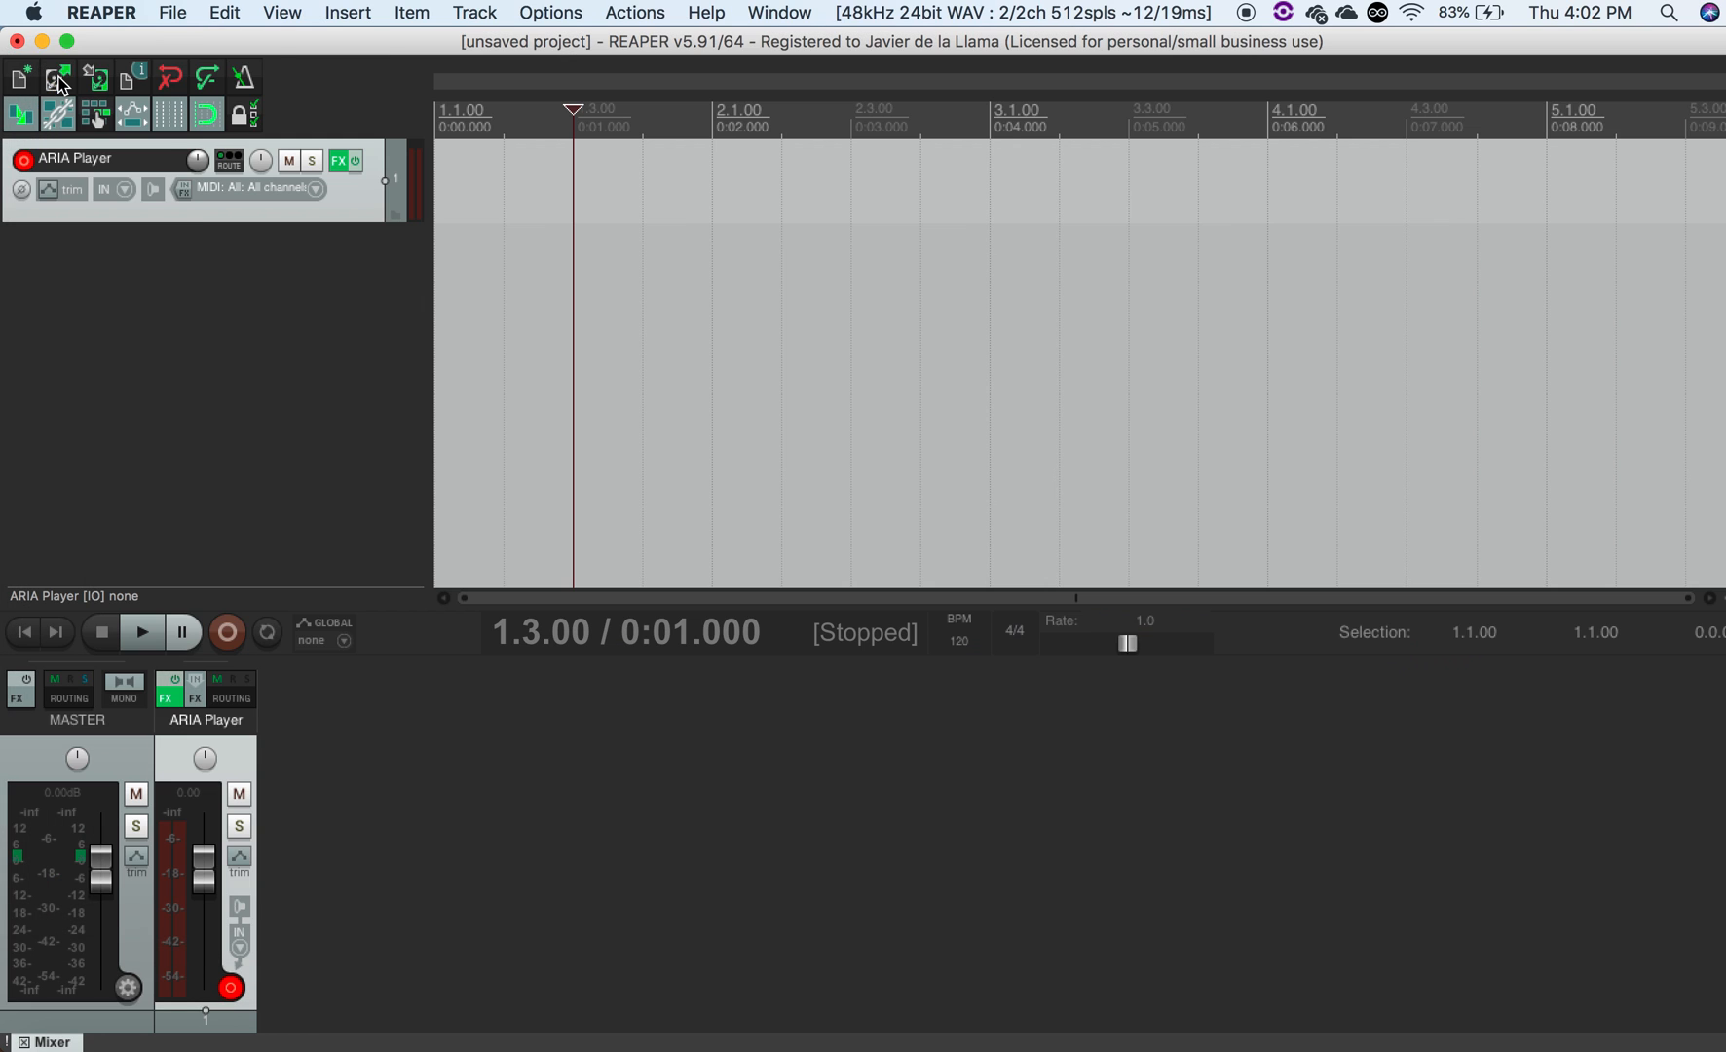
- Add a second track and name it "flute"
double_click(200, 289)
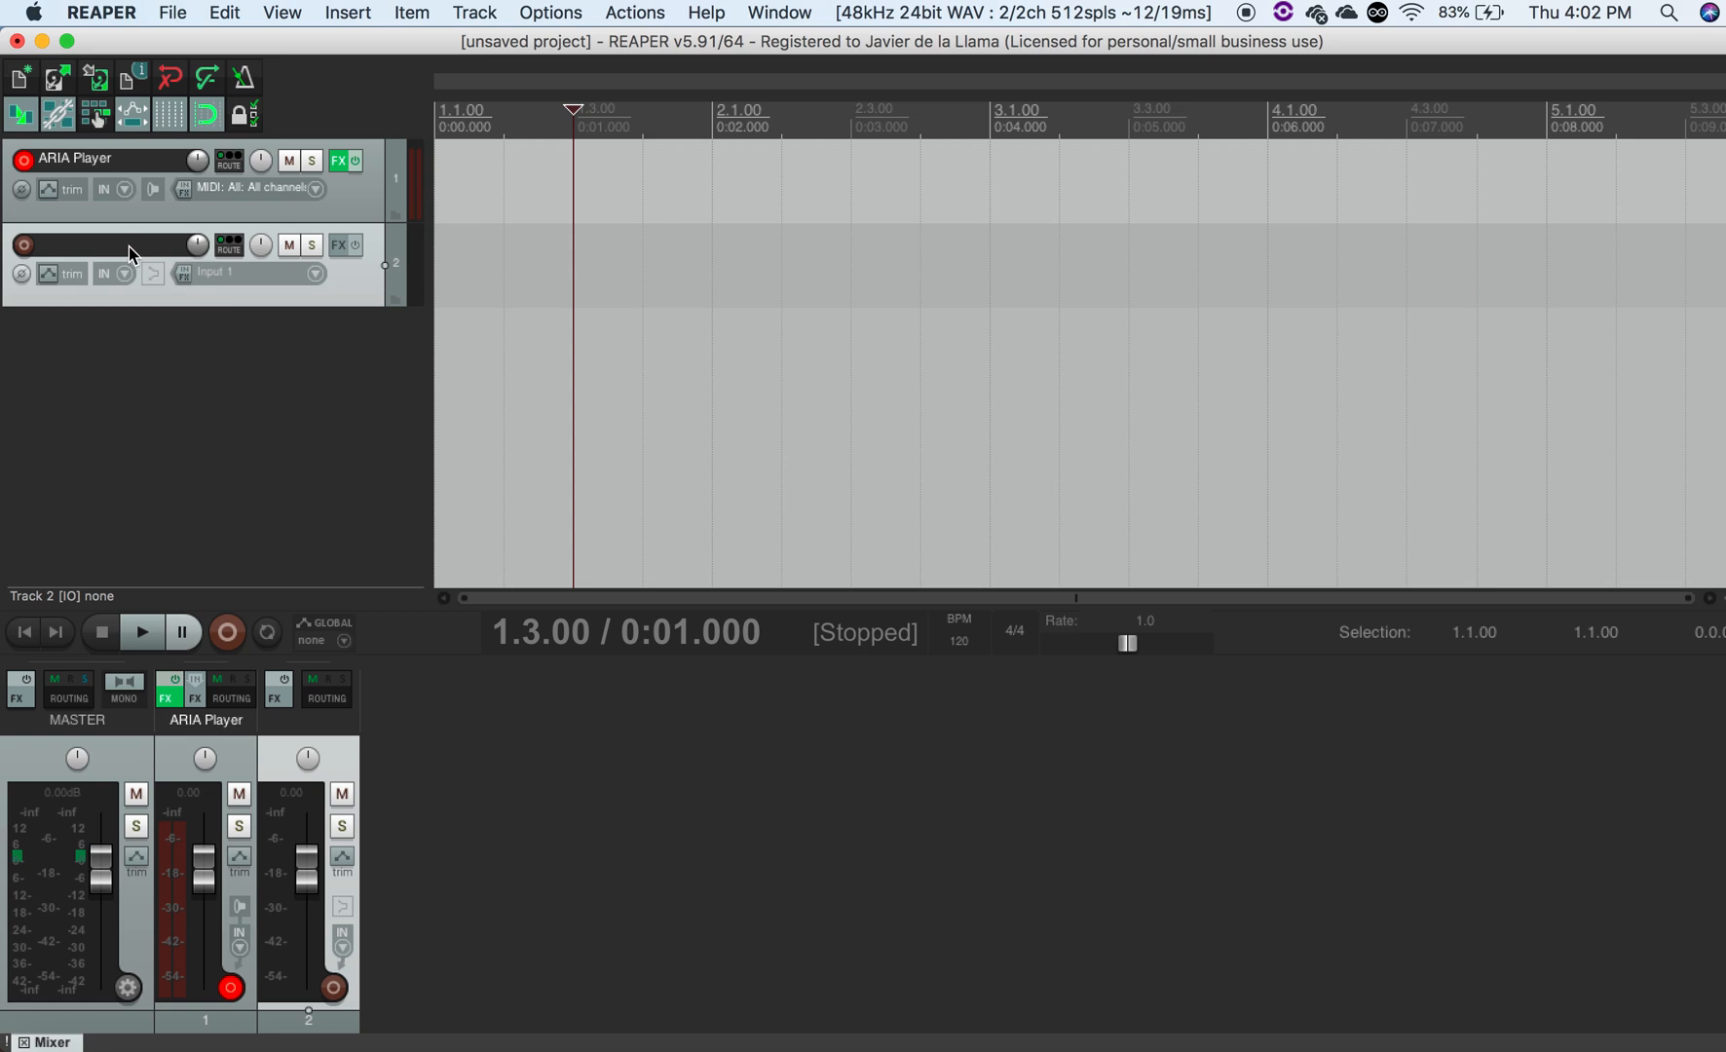
double_click(128, 247)
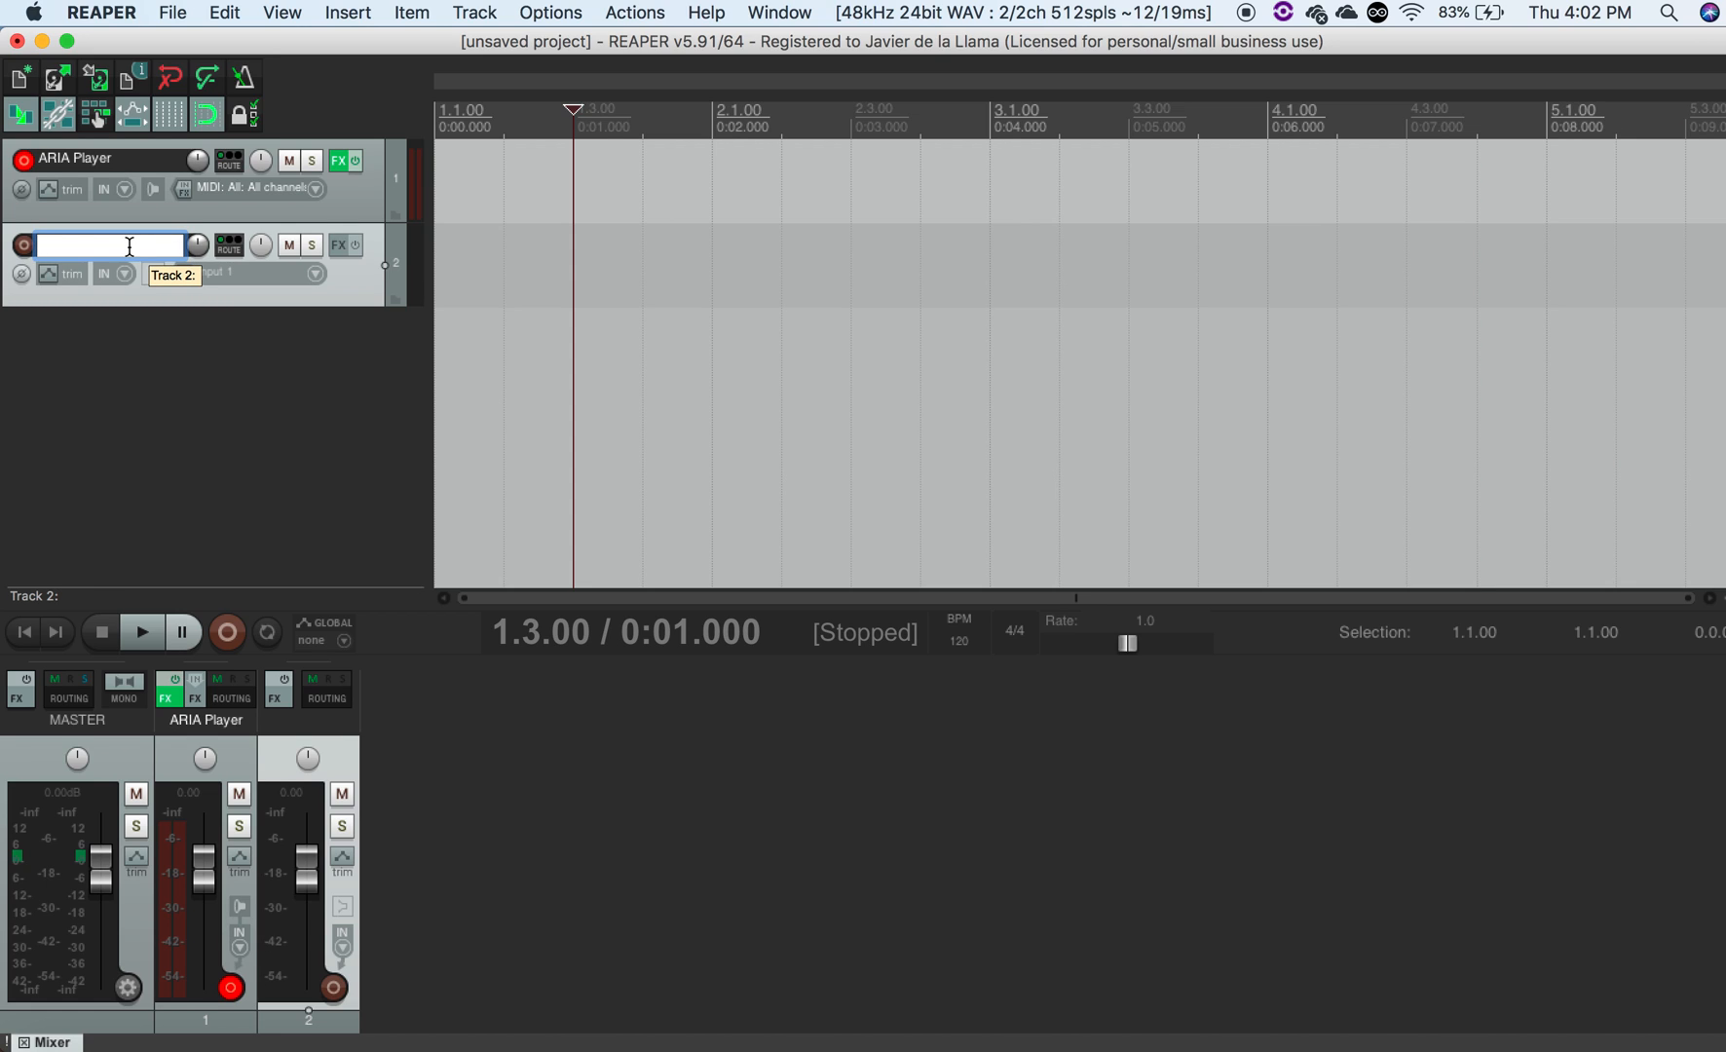
type("flute")
key("Return")
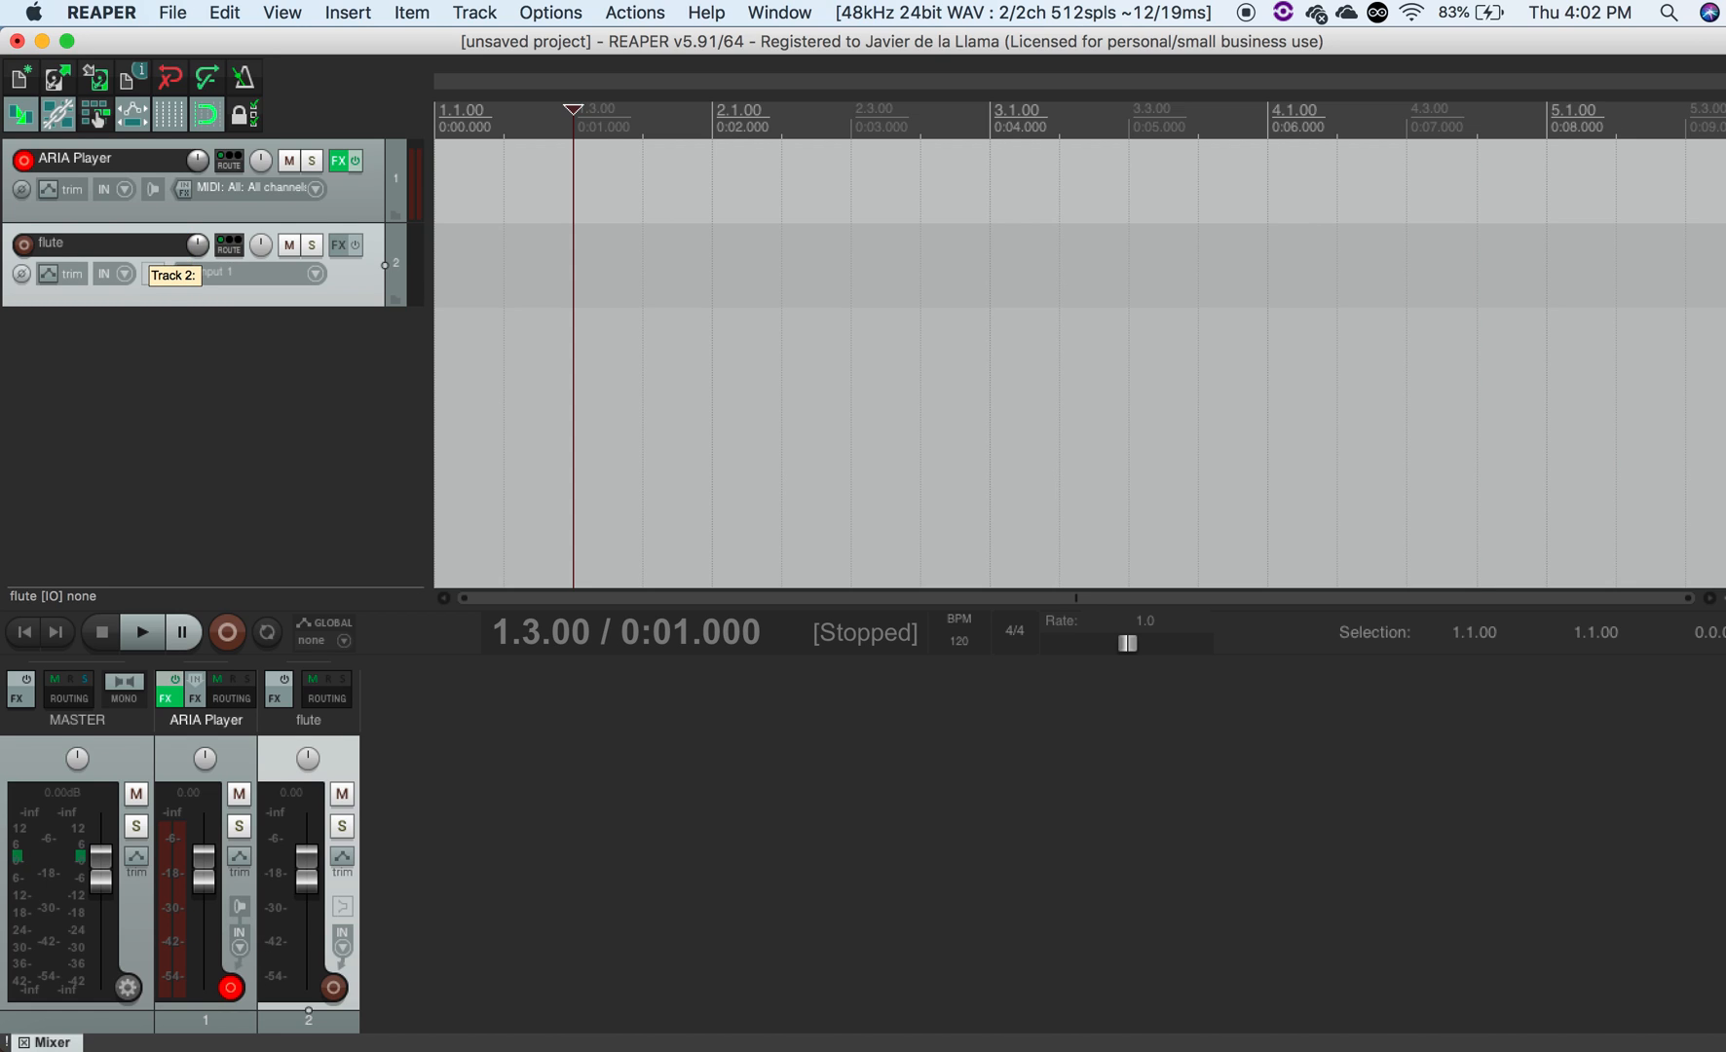
- Add a third track and name it "trumpet"
double_click(100, 346)
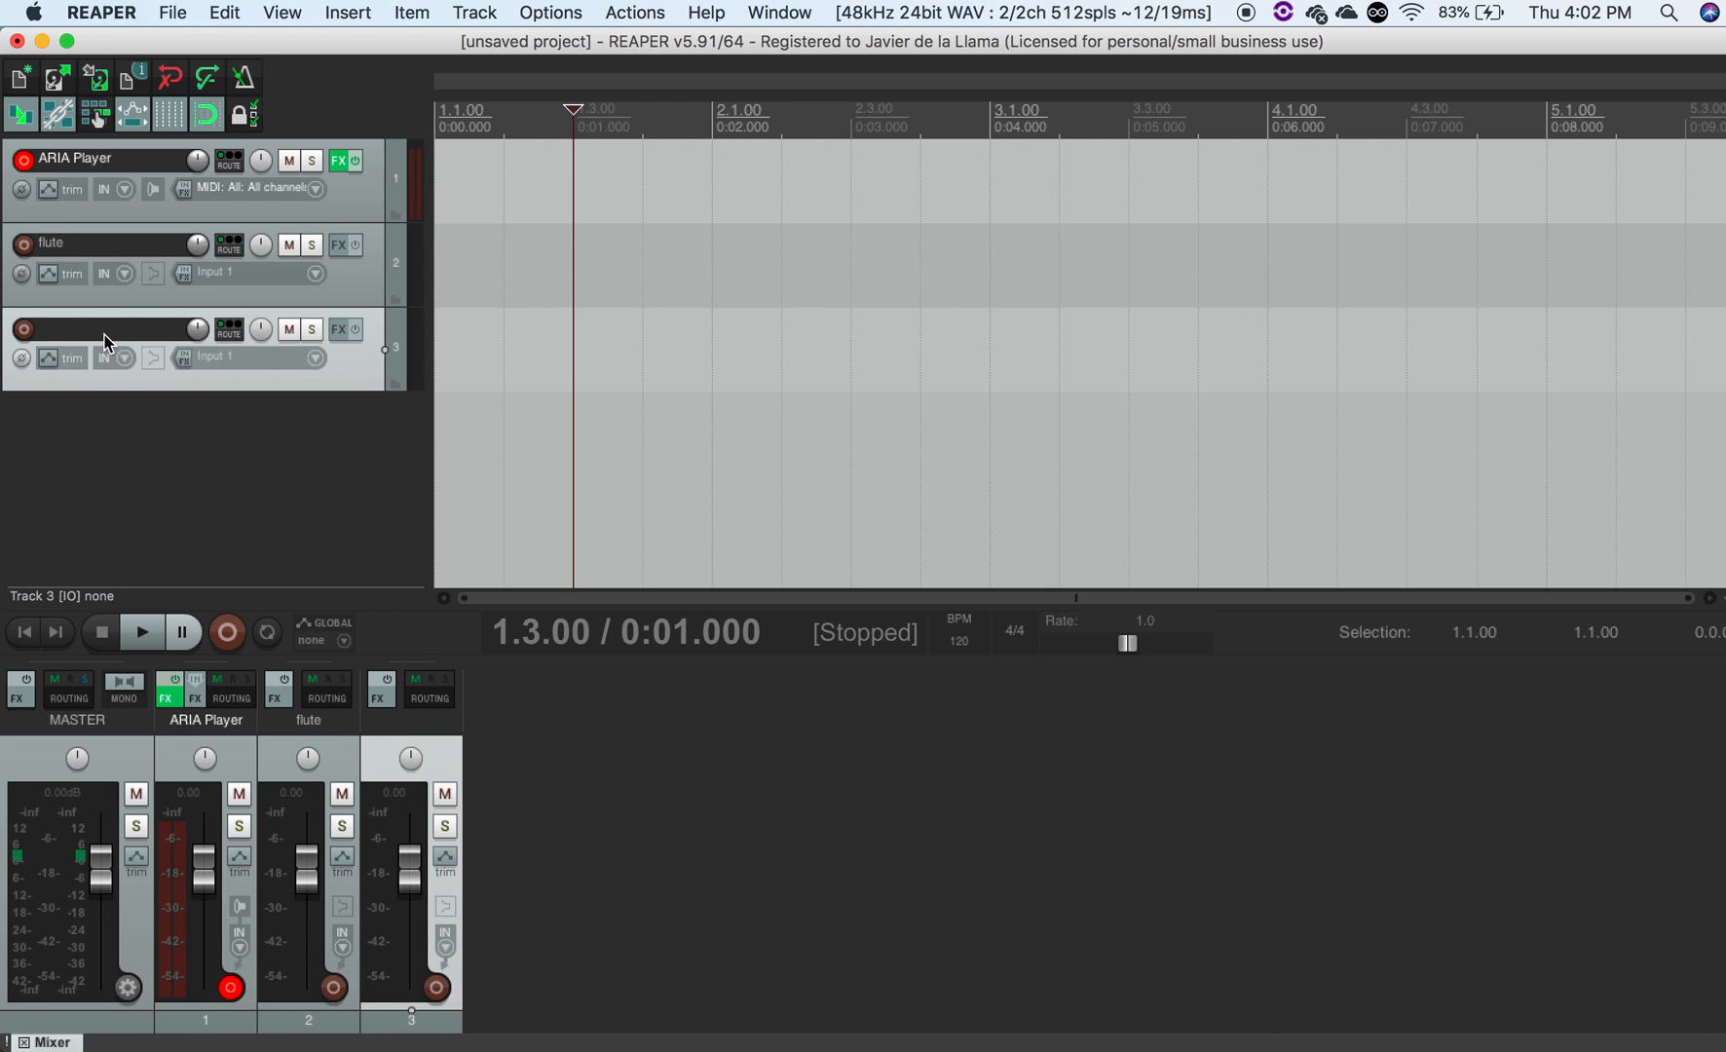
double_click(107, 332)
type("trumpet")
key("Return")
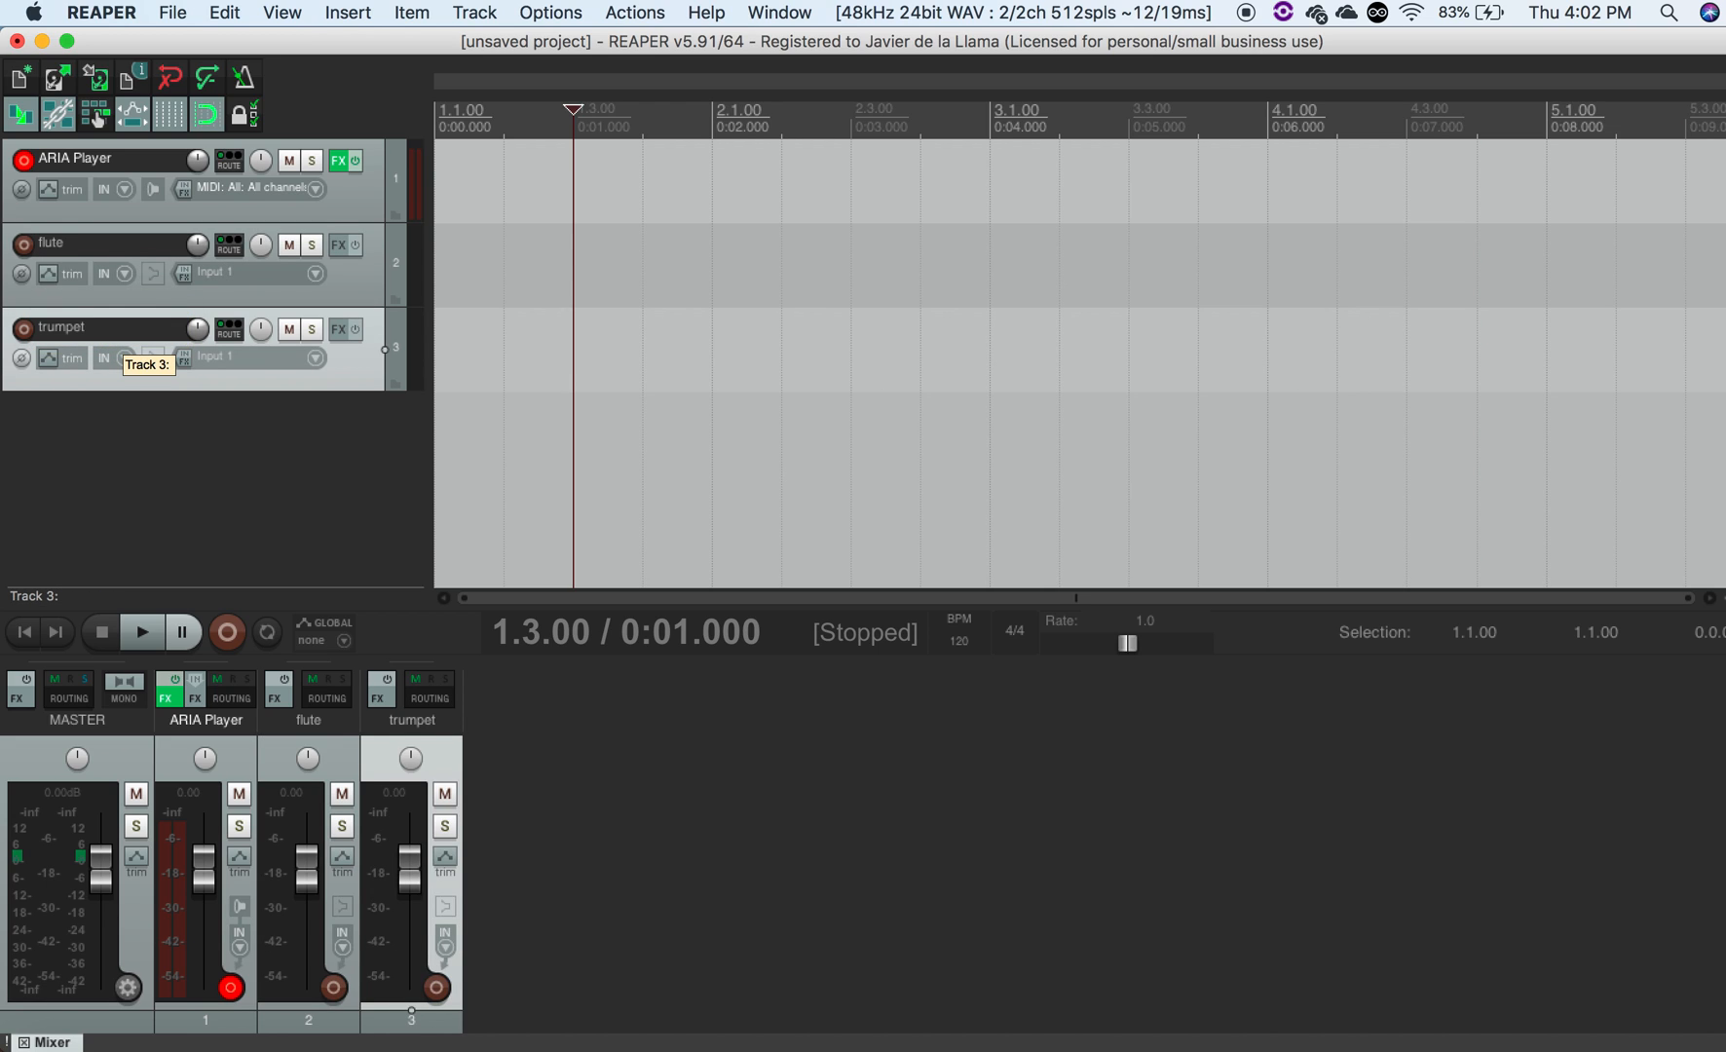
- Add a fourth track and name it "harpsichord"
double_click(106, 426)
double_click(115, 413)
type("harps")
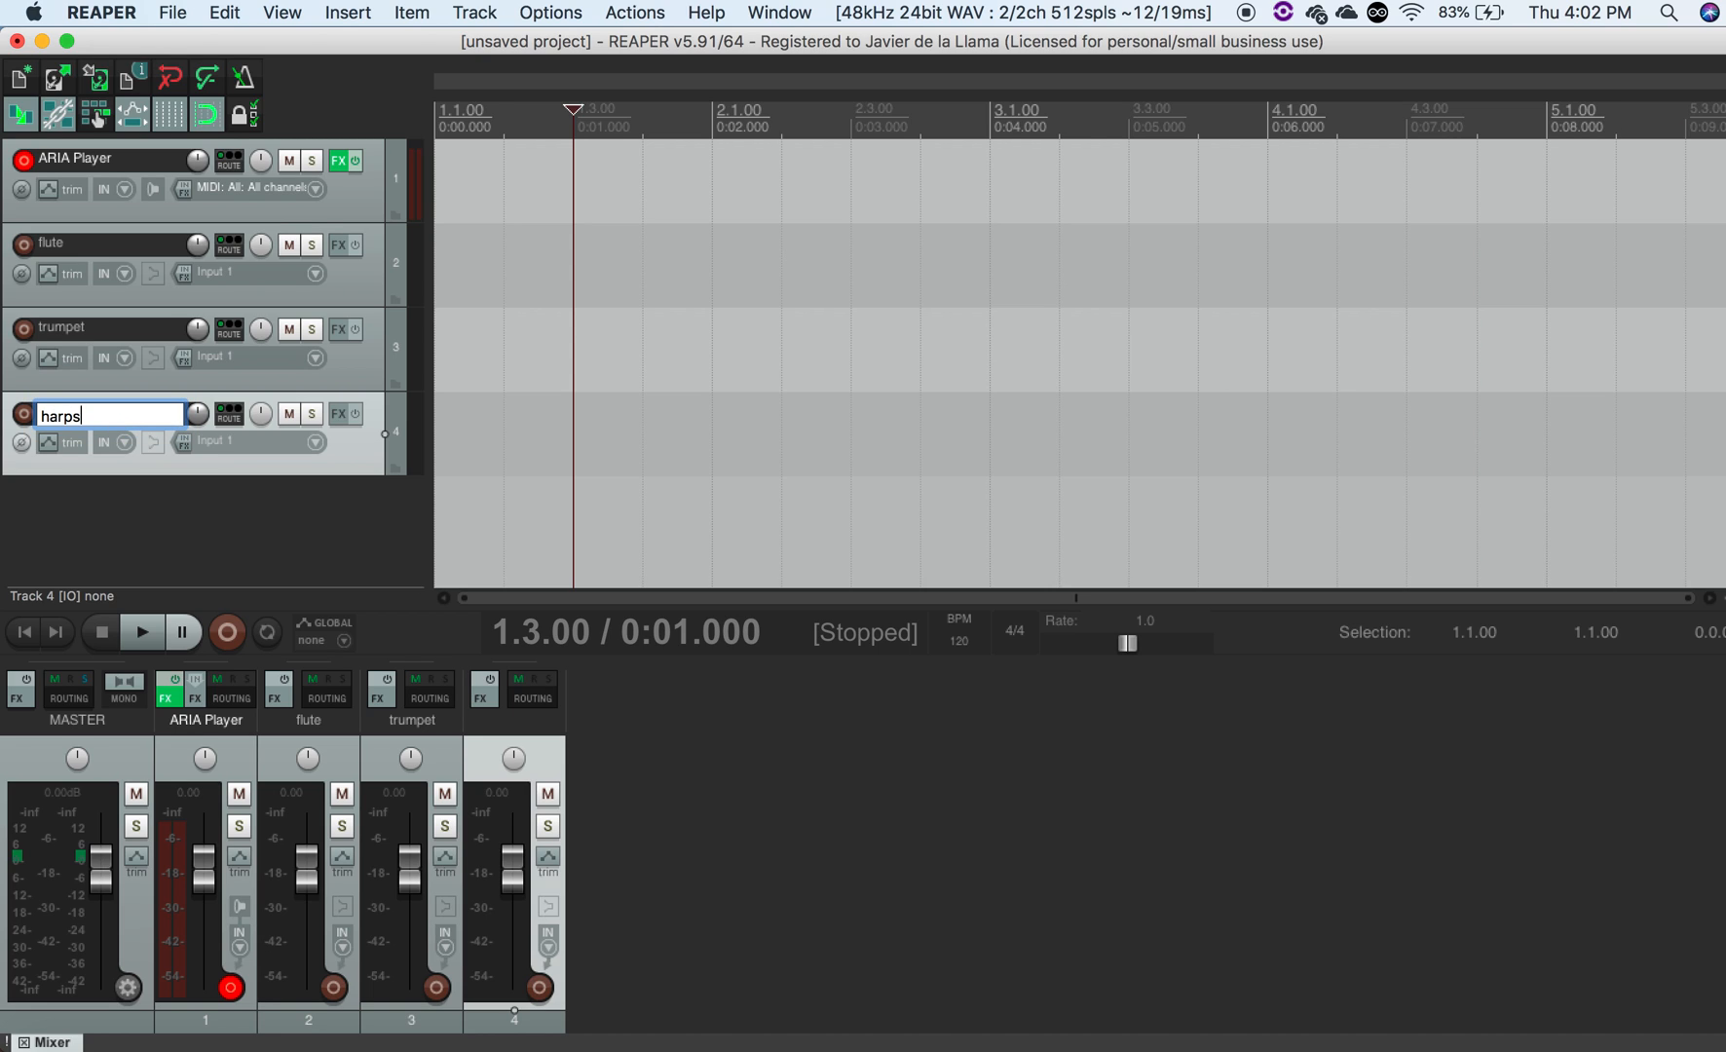
type("ichord")
key("Return")
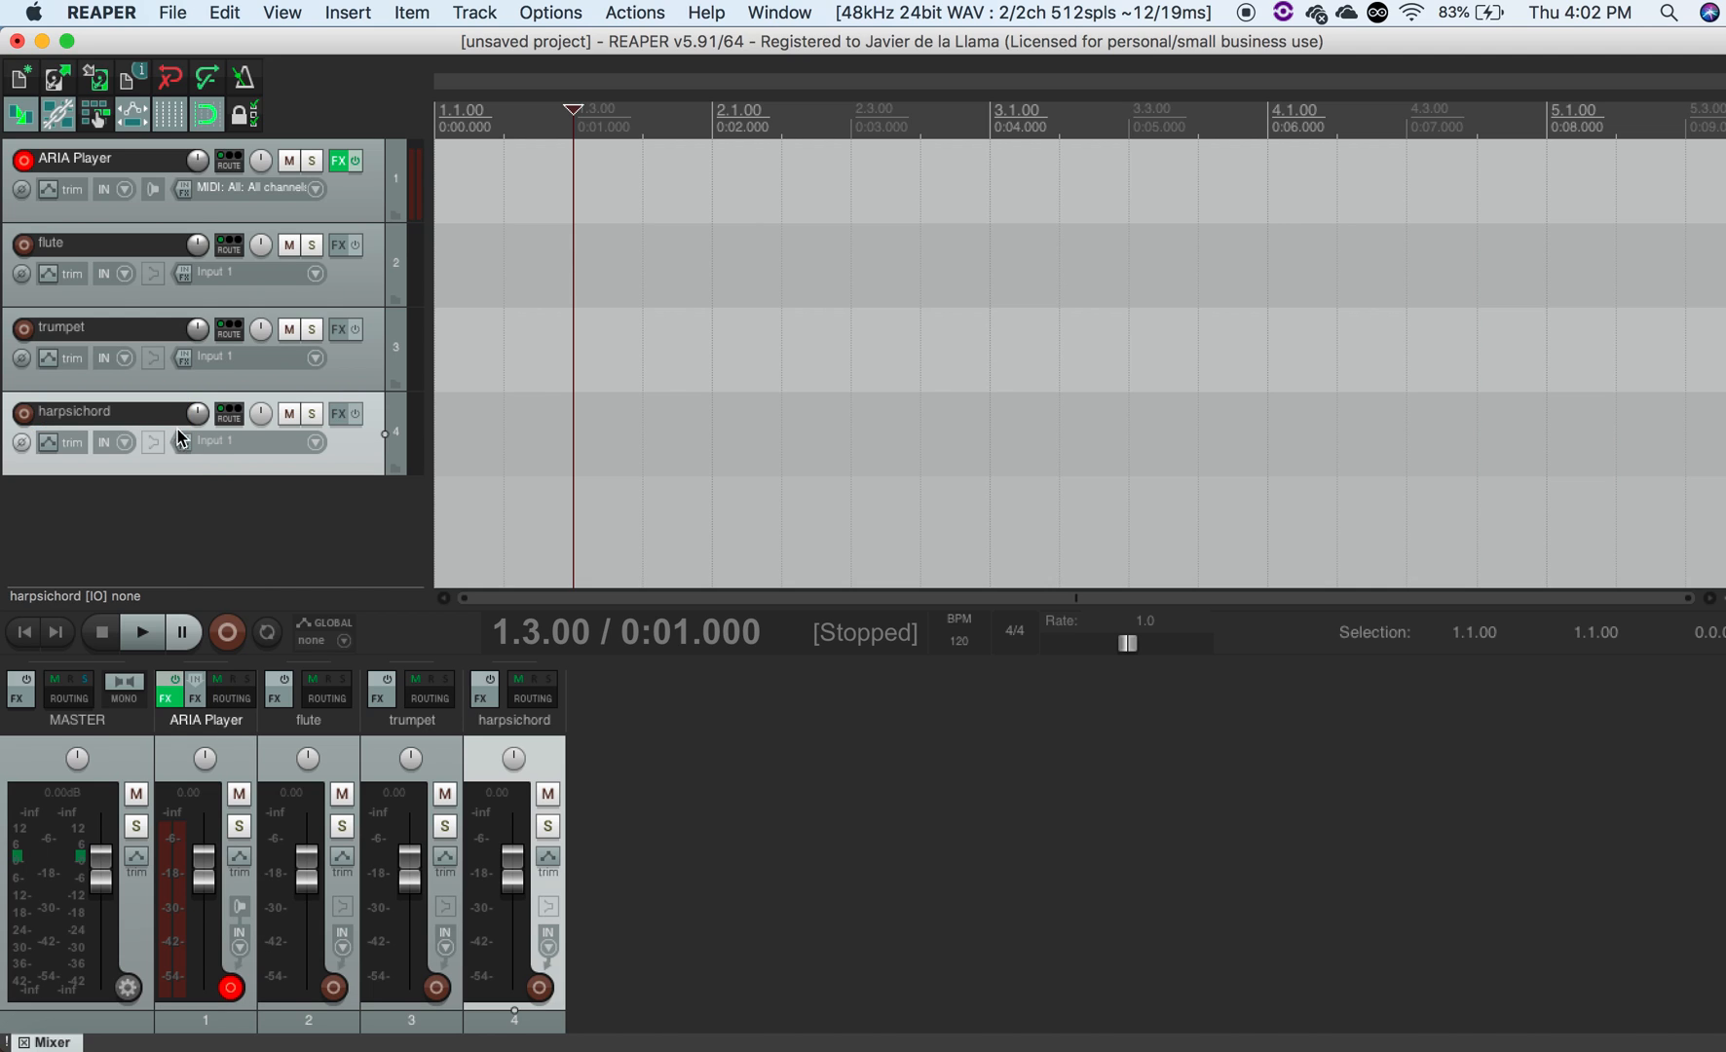
- Set the flute track's record input to MIDI from the virtual MIDI keyboard, all channels
left_click(273, 515)
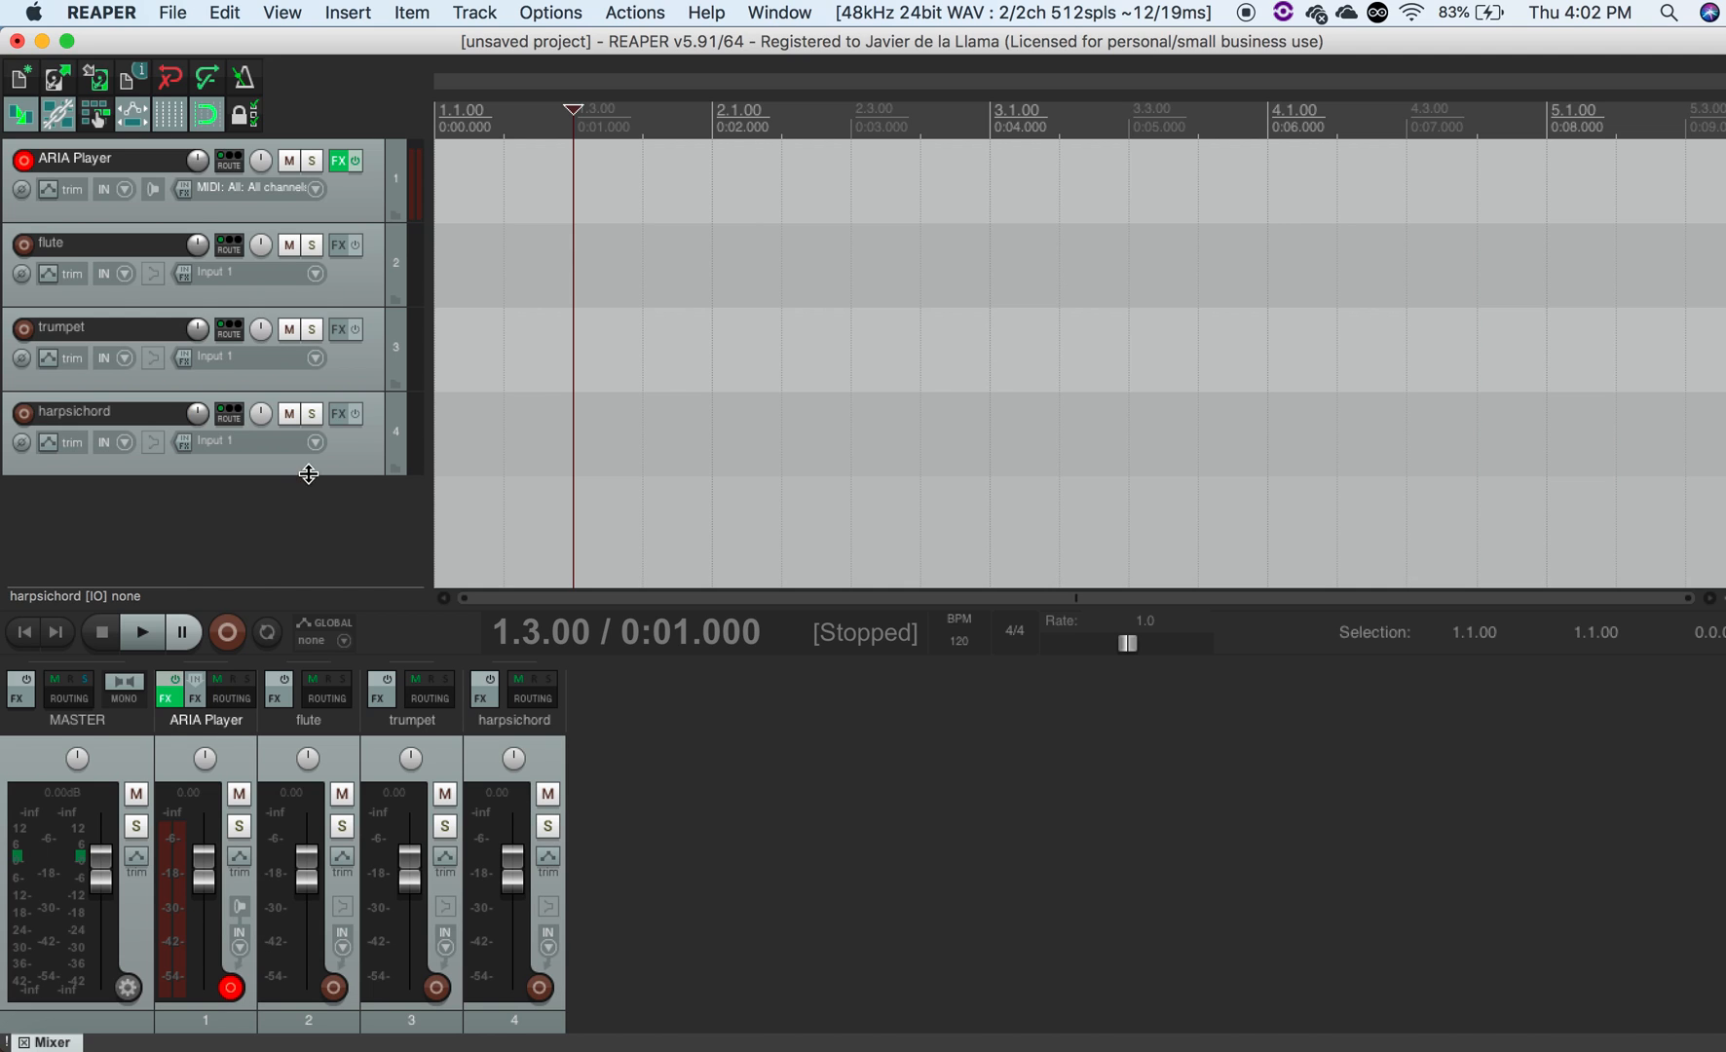
left_click(319, 276)
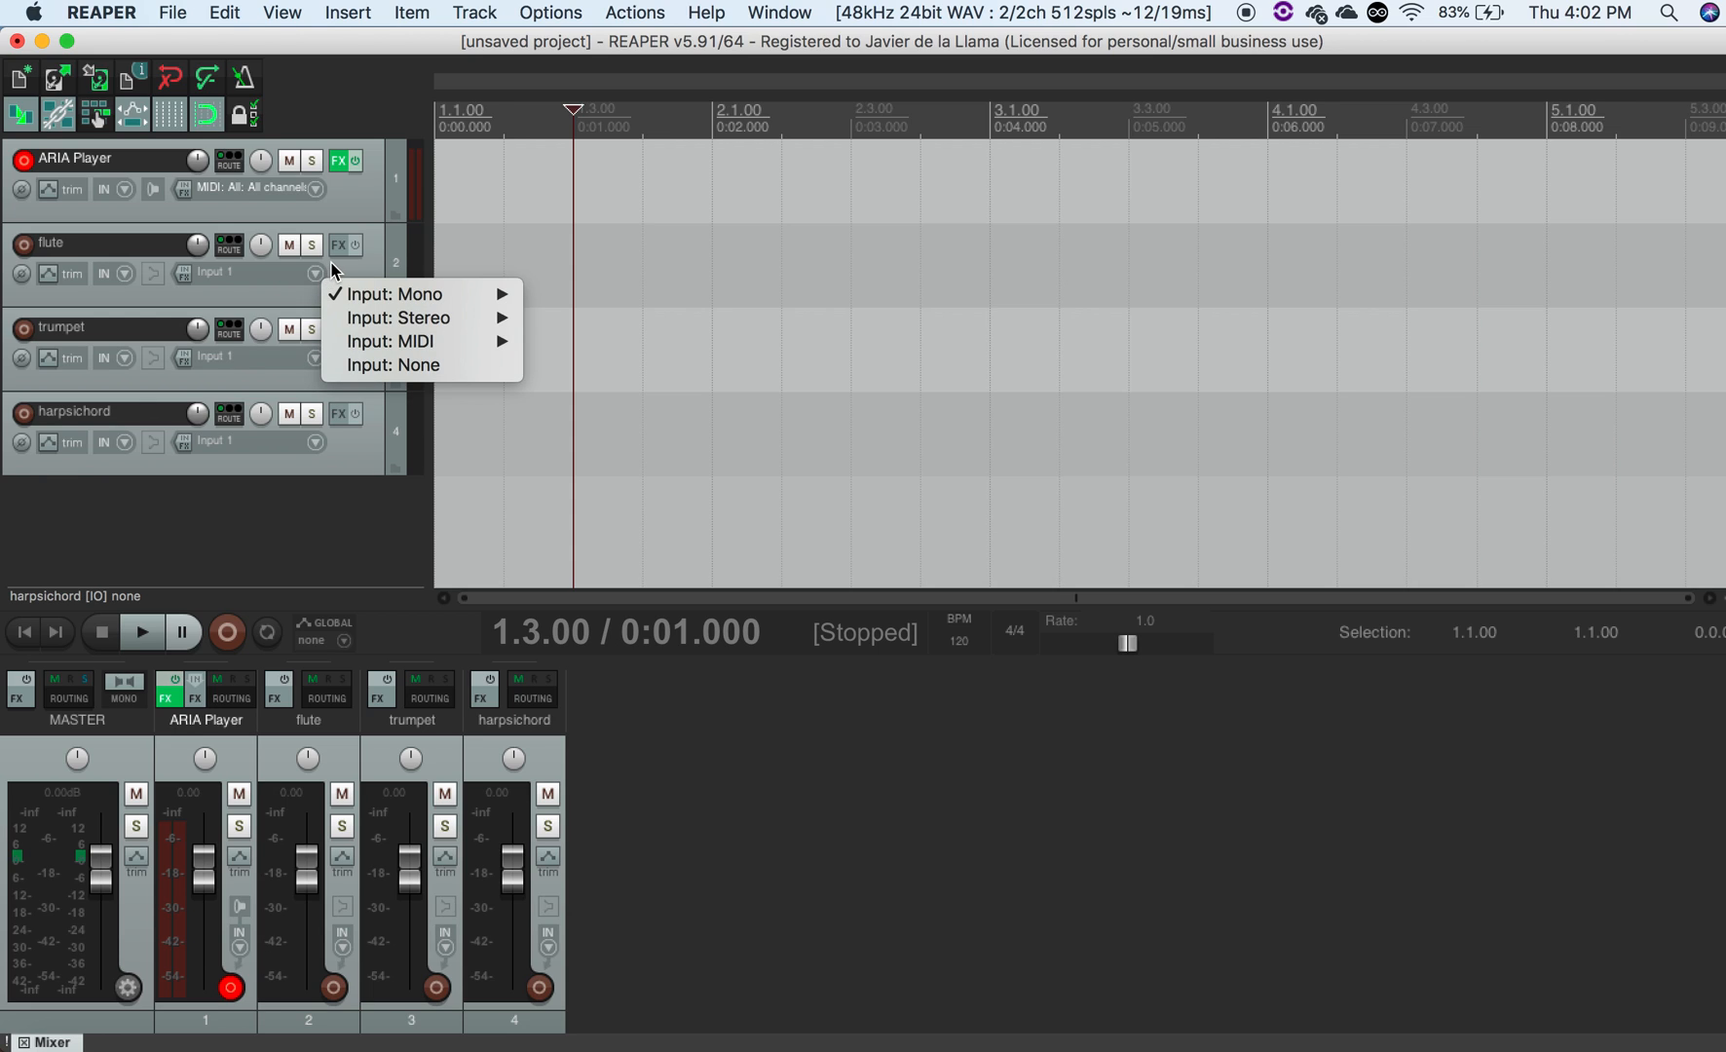
left_click(329, 265)
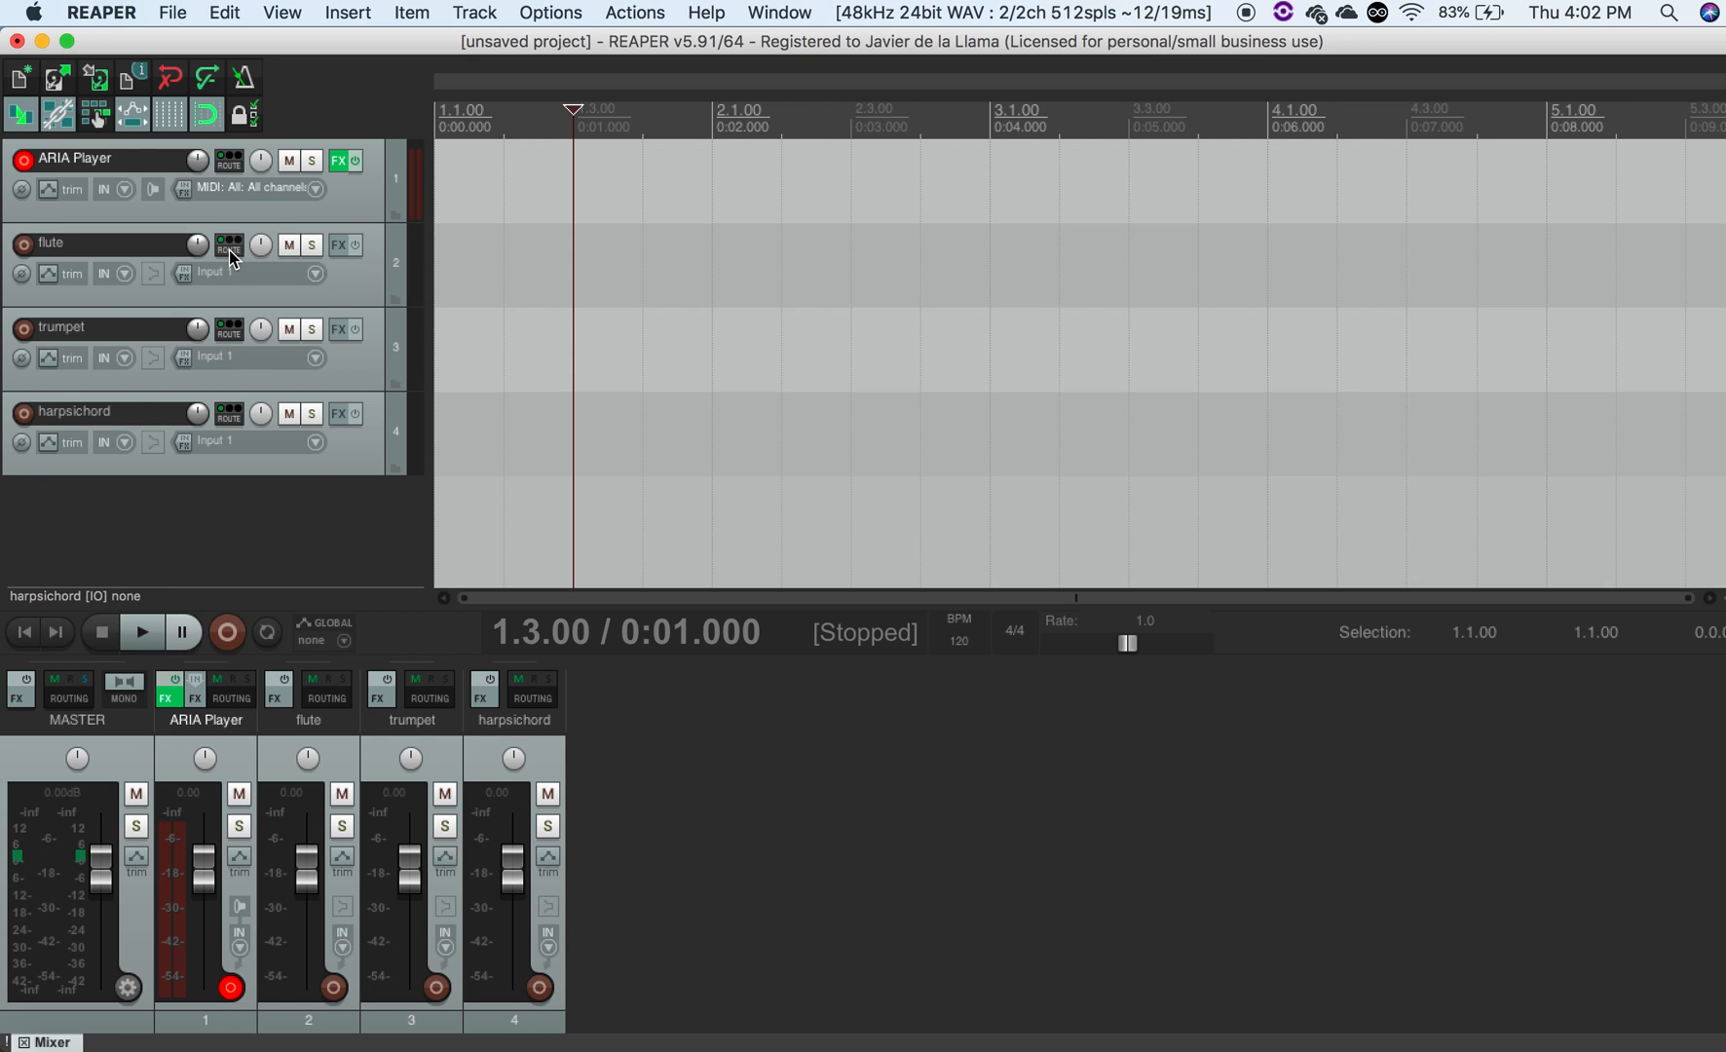
left_click(314, 277)
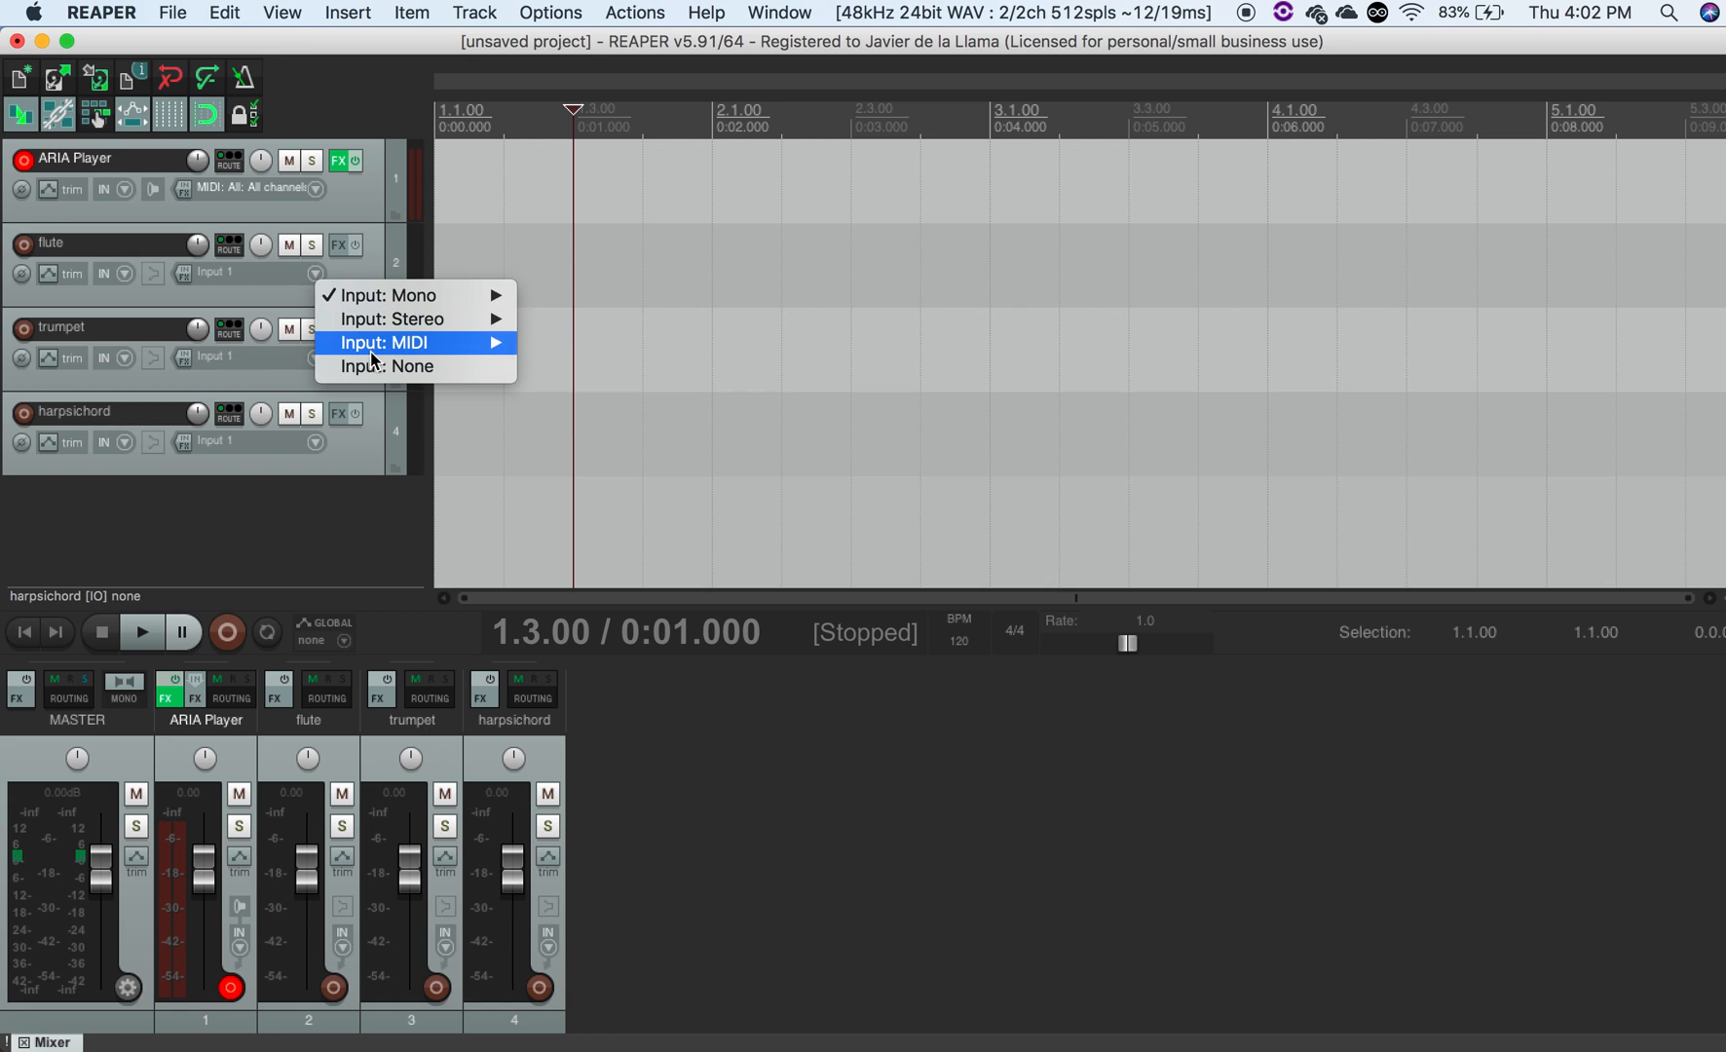
mouse_move(374, 351)
mouse_move(653, 345)
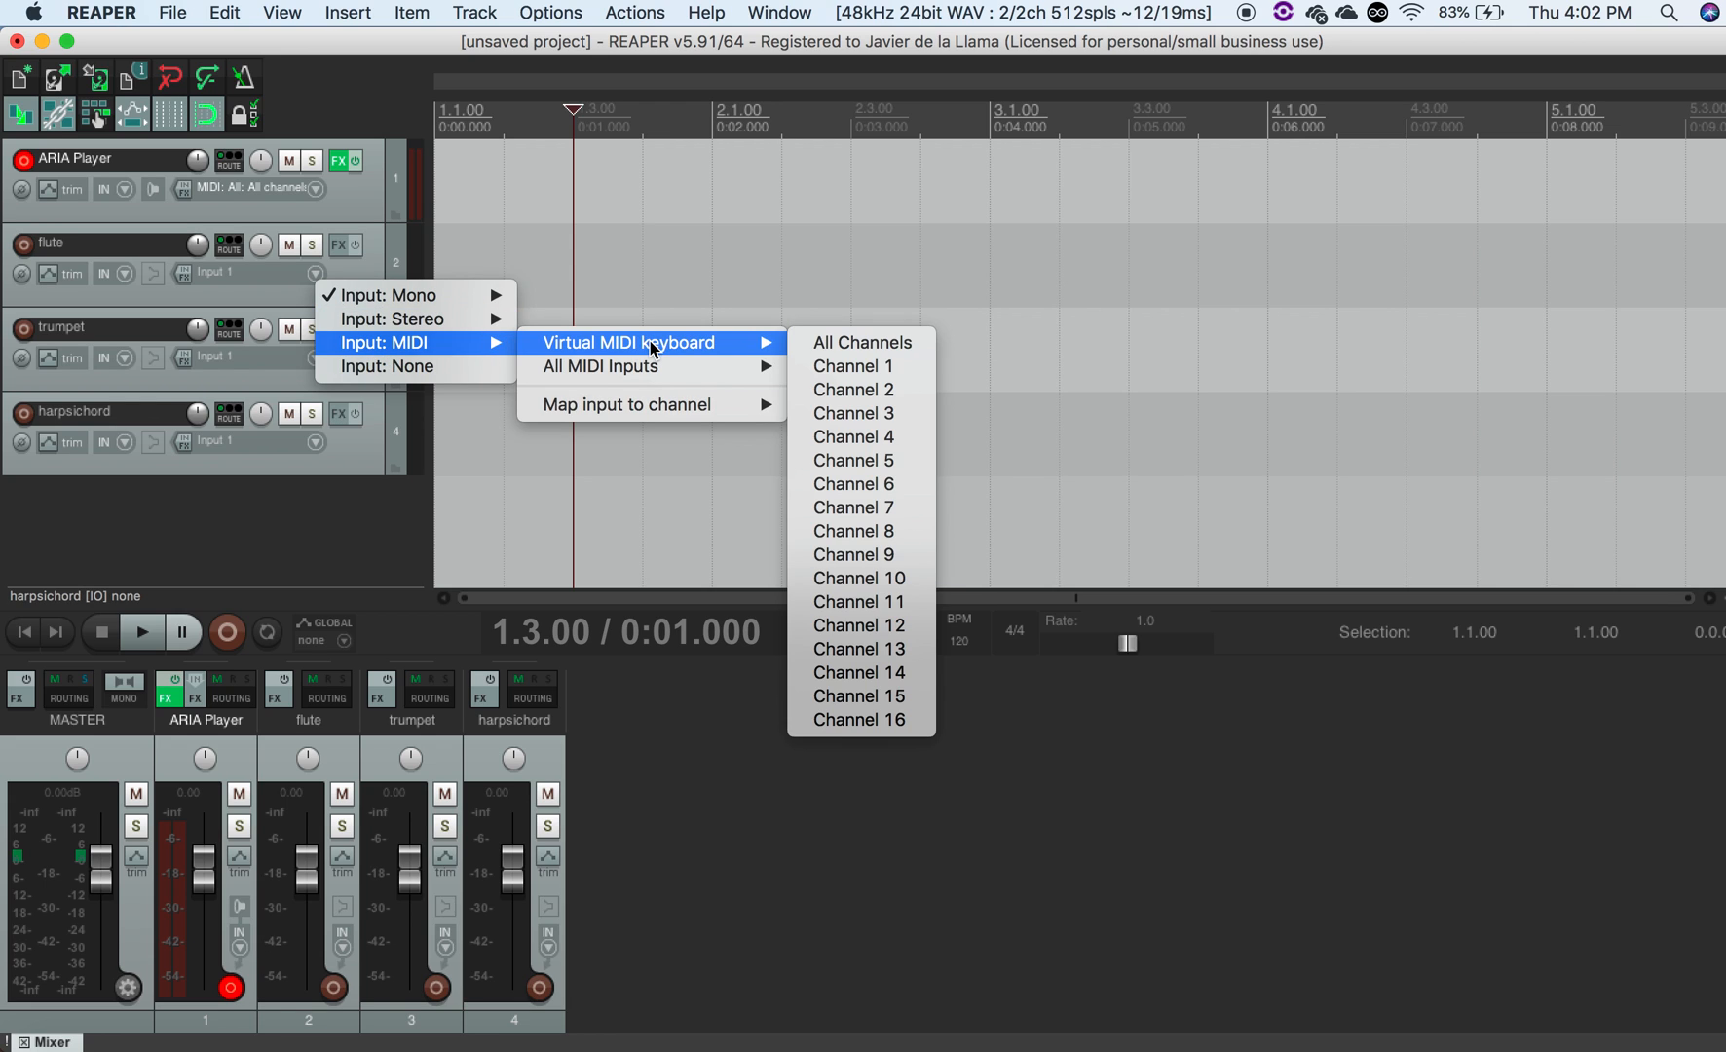
left_click(837, 347)
- Set the flute track's record input to MIDI from all MIDI inputs, all channels
left_click(311, 279)
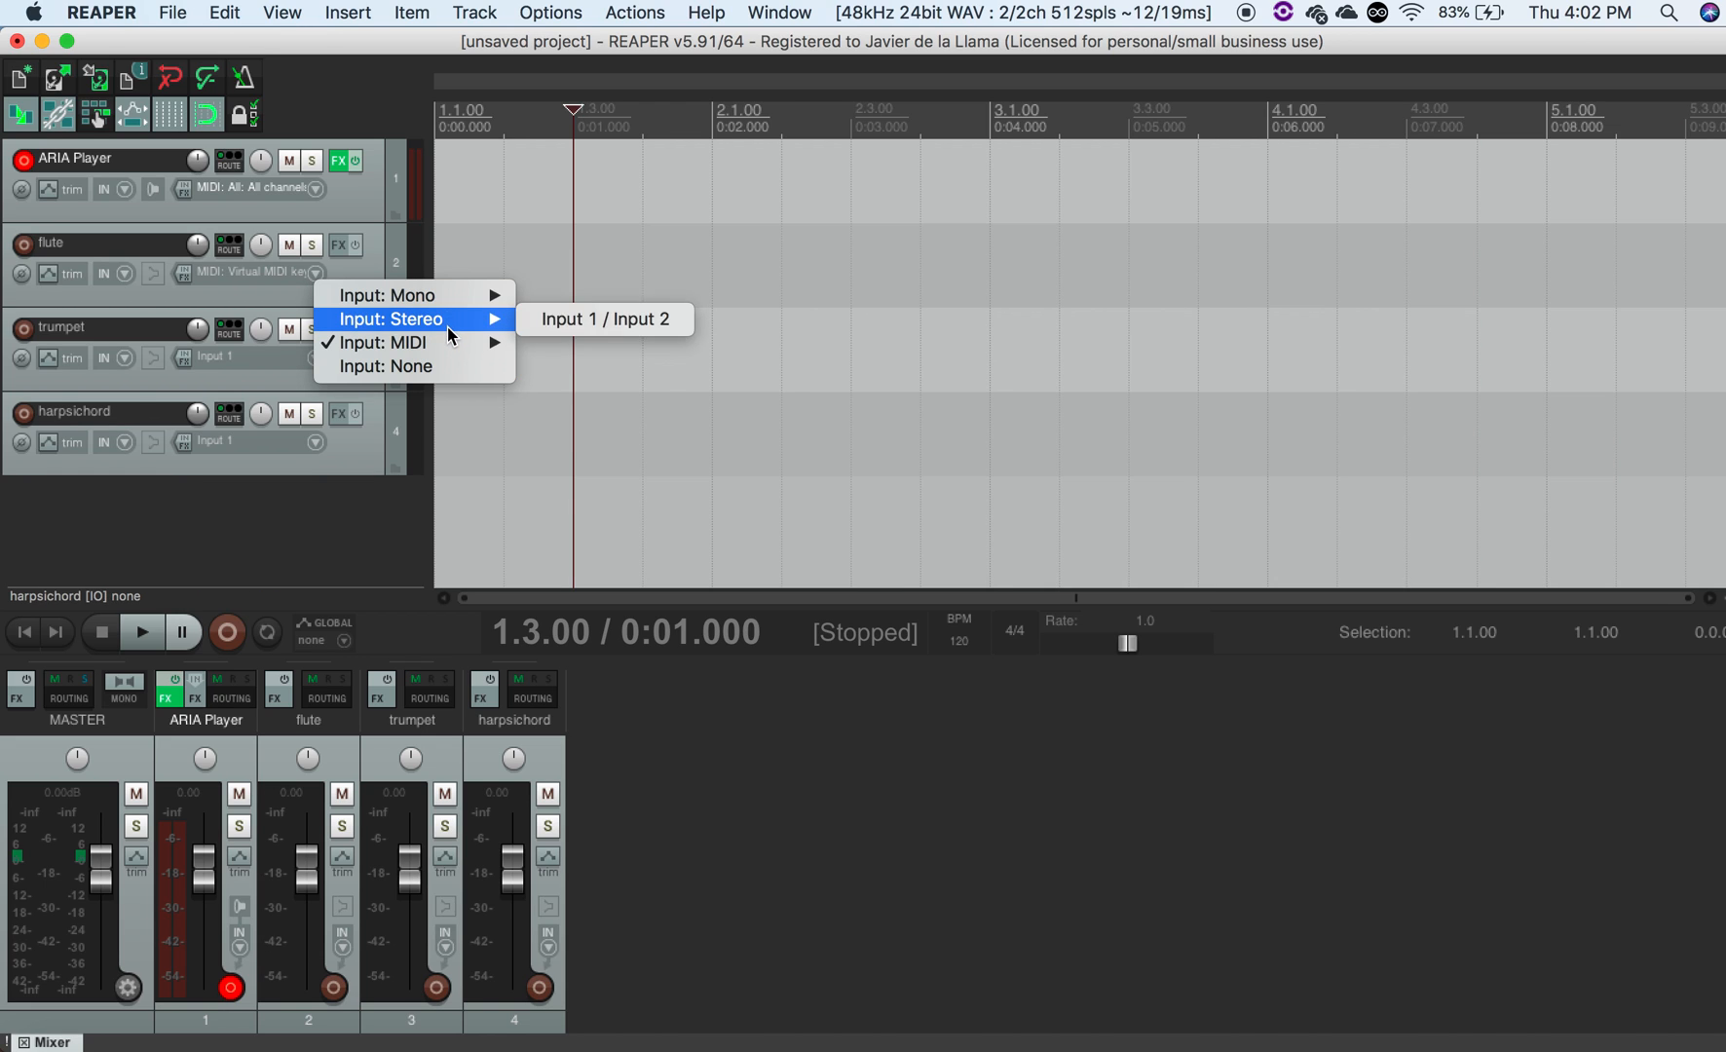
mouse_move(448, 341)
mouse_move(620, 368)
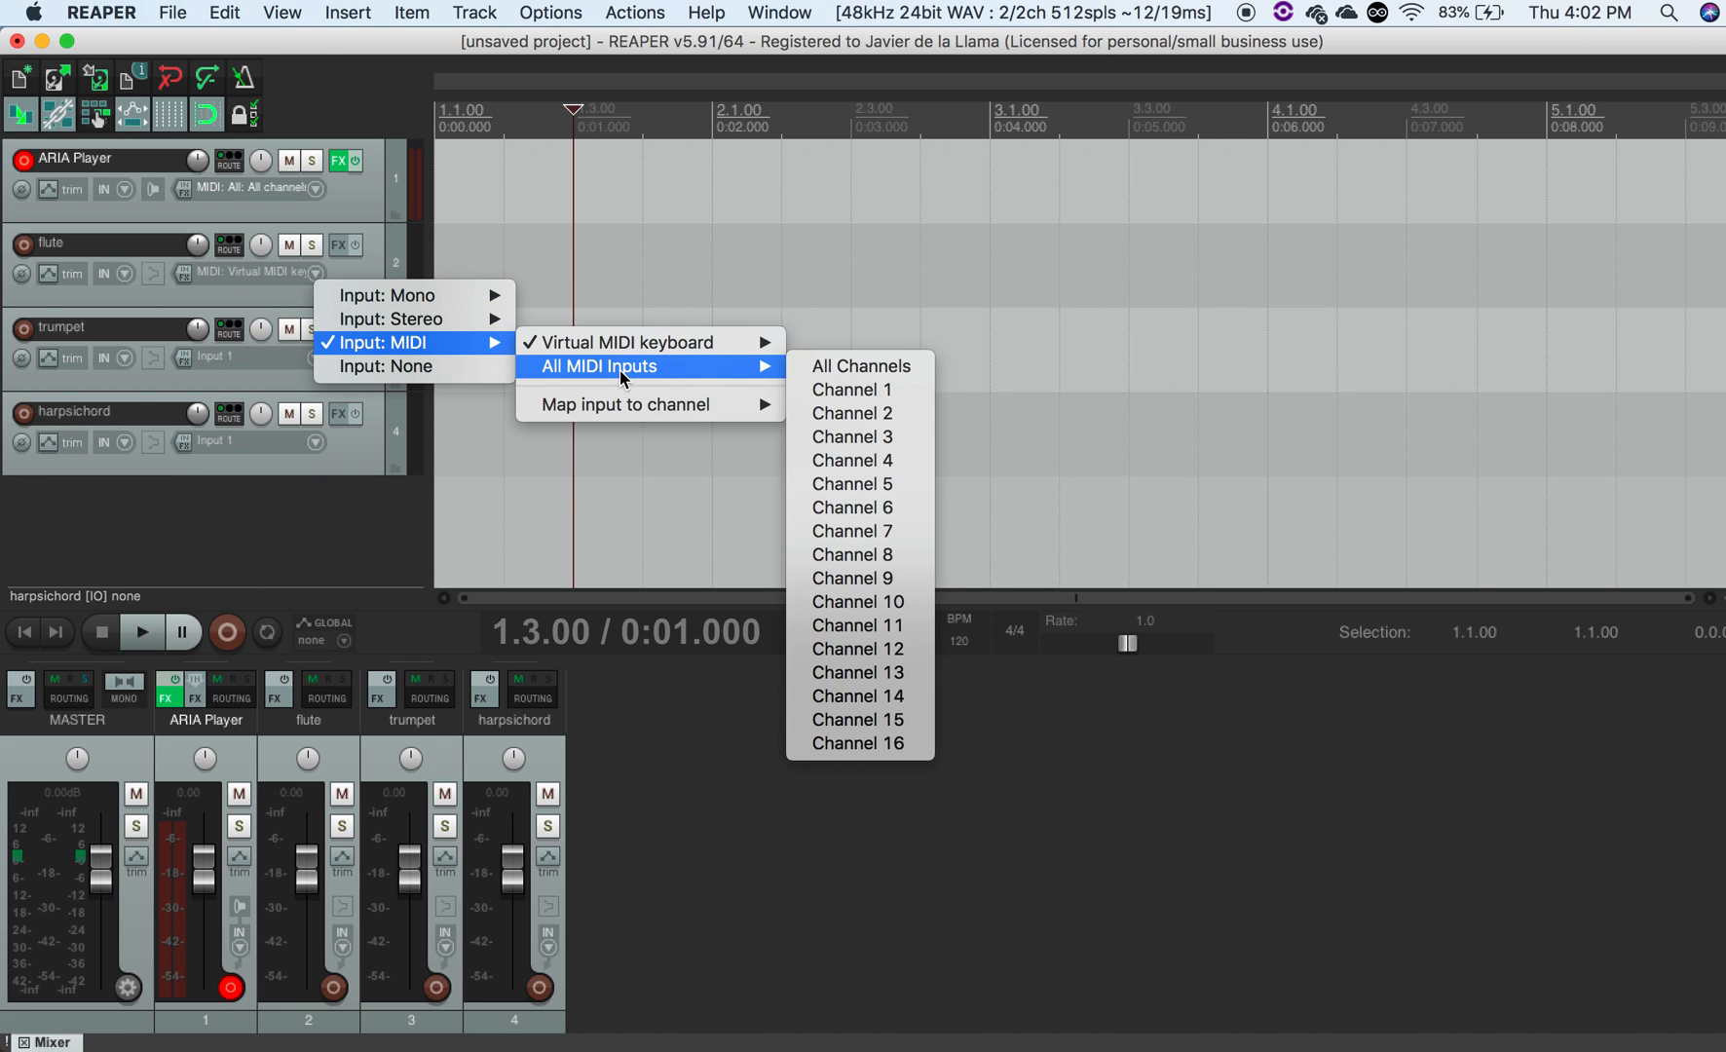
left_click(808, 364)
- Set the trumpet track's record input to MIDI from the virtual MIDI keyboard, all channels
left_click(312, 364)
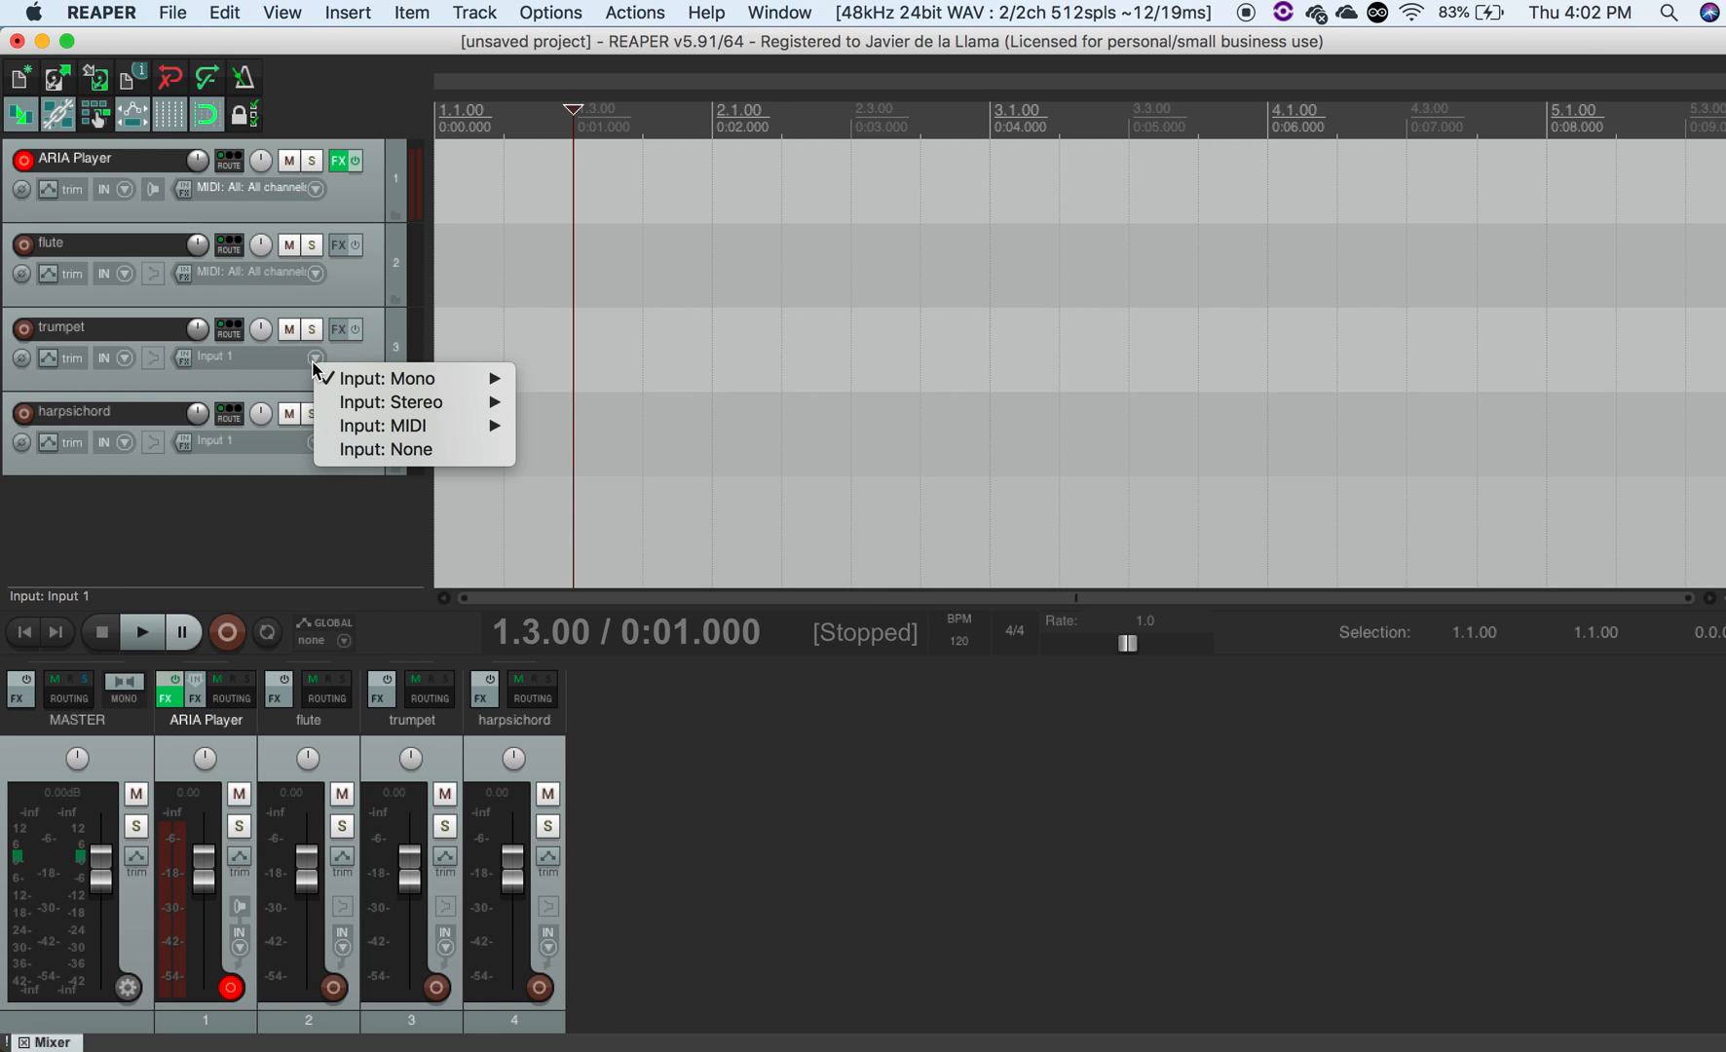
mouse_move(400, 425)
mouse_move(596, 425)
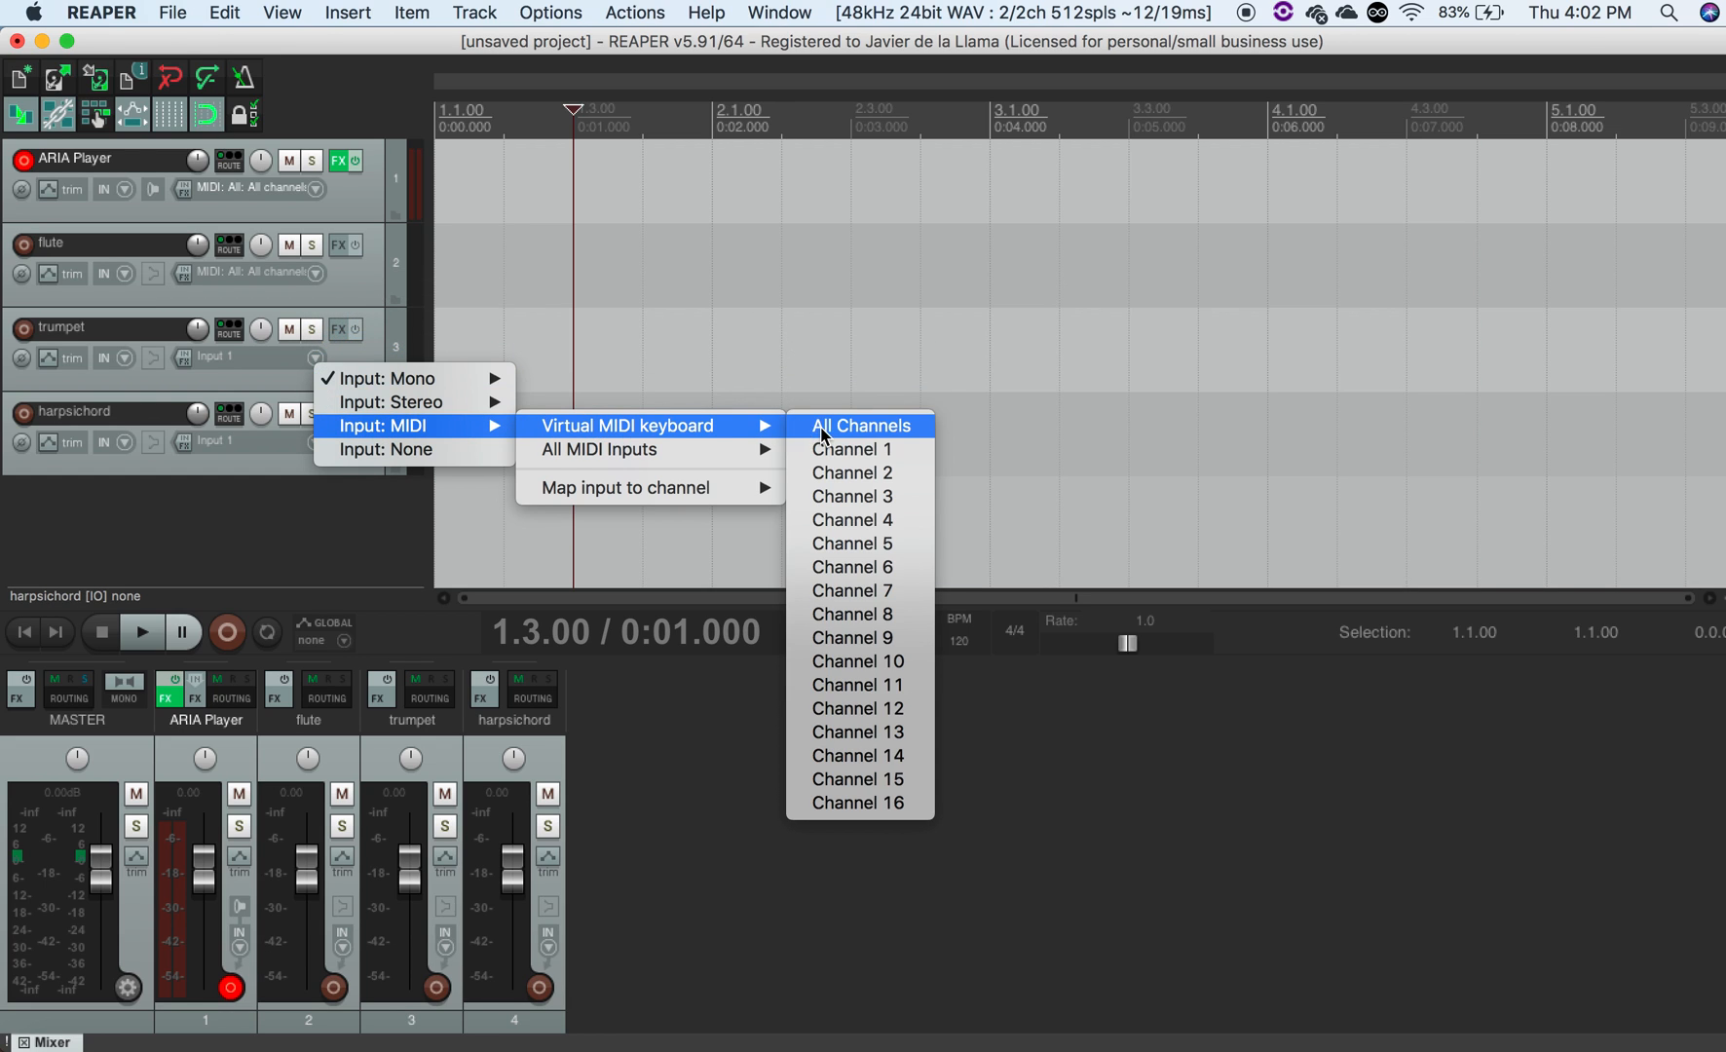
left_click(847, 426)
- Set the trumpet track's record input to MIDI from all MIDI inputs, all channels
left_click(310, 357)
mouse_move(399, 421)
mouse_move(682, 445)
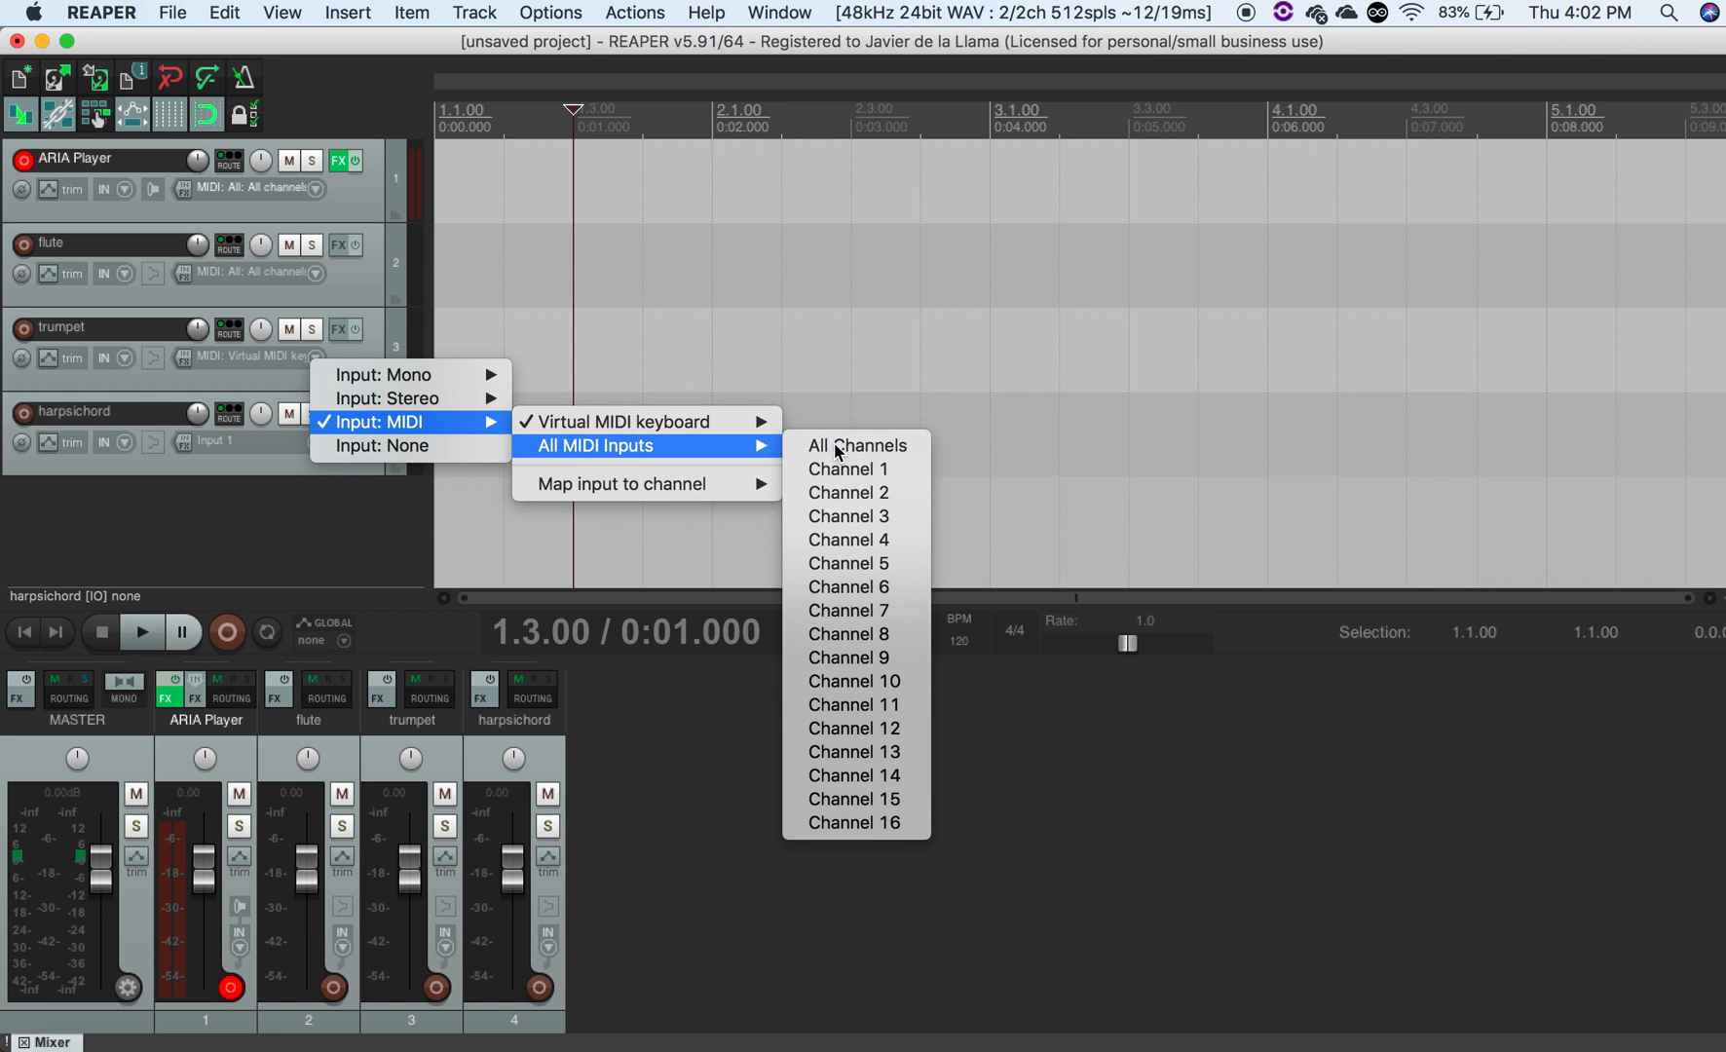
left_click(818, 448)
- Set the harpsichord track's record input to MIDI from the virtual MIDI keyboard, all channels
left_click(311, 444)
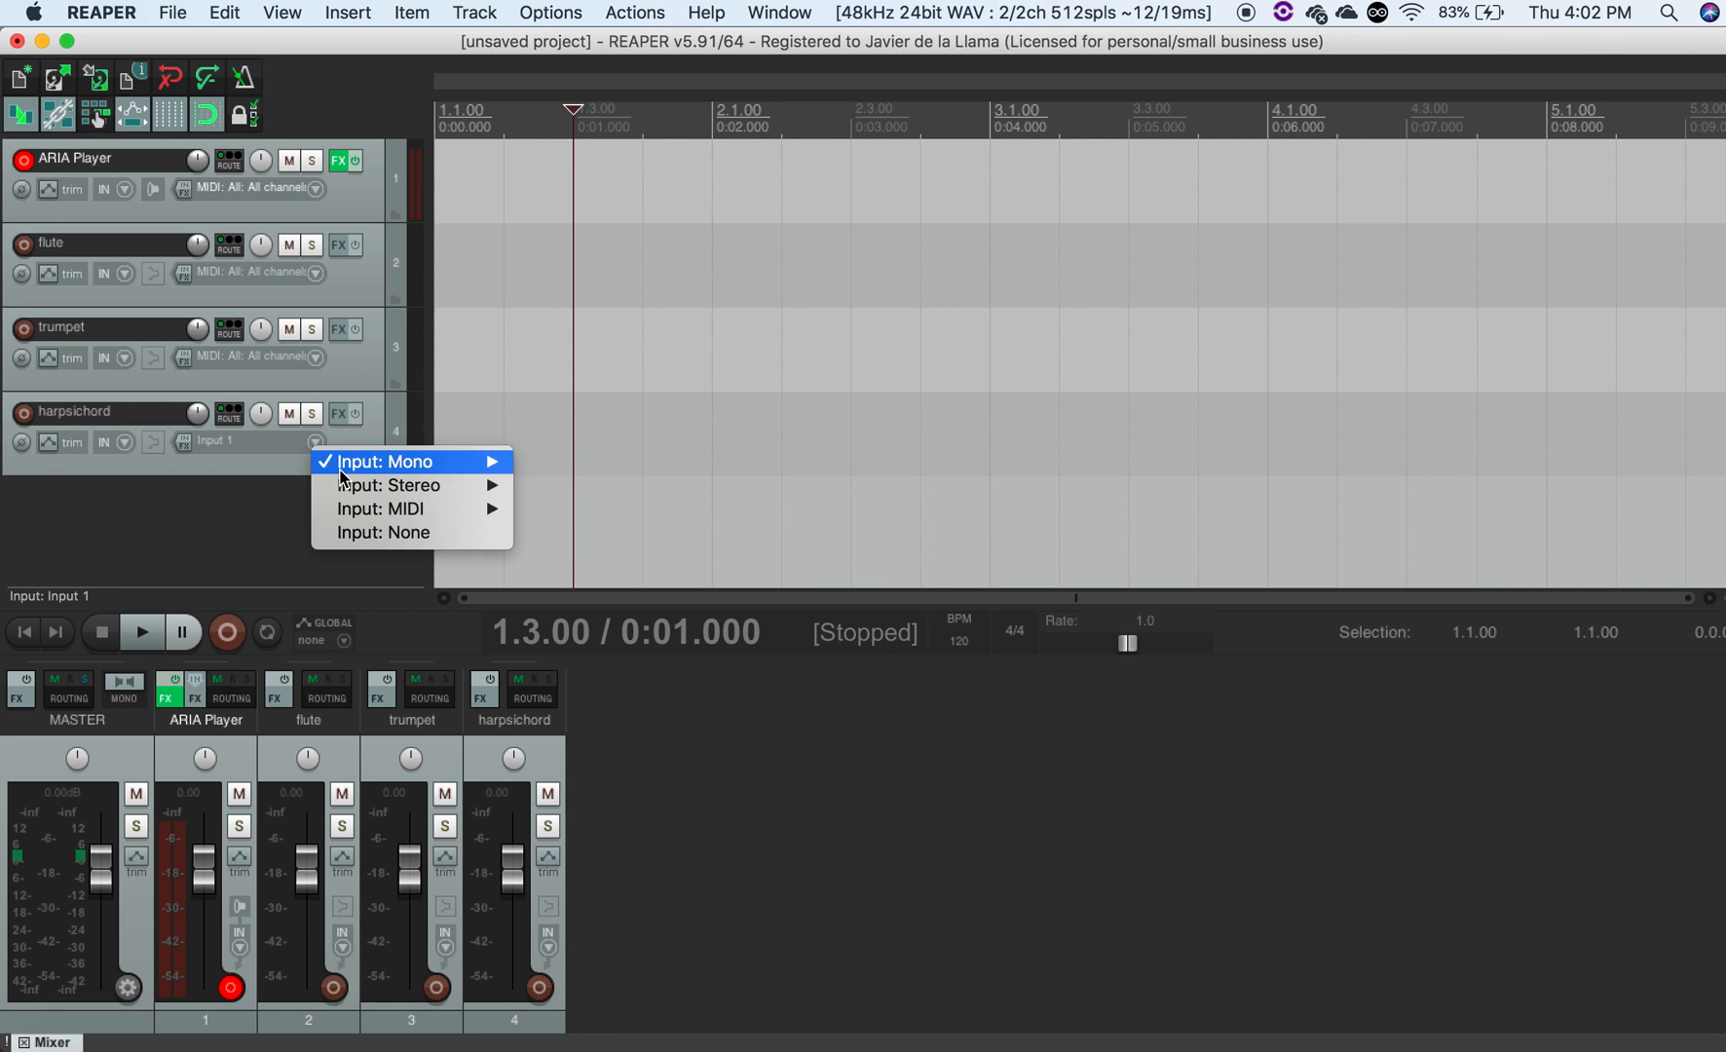
mouse_move(380, 508)
mouse_move(681, 508)
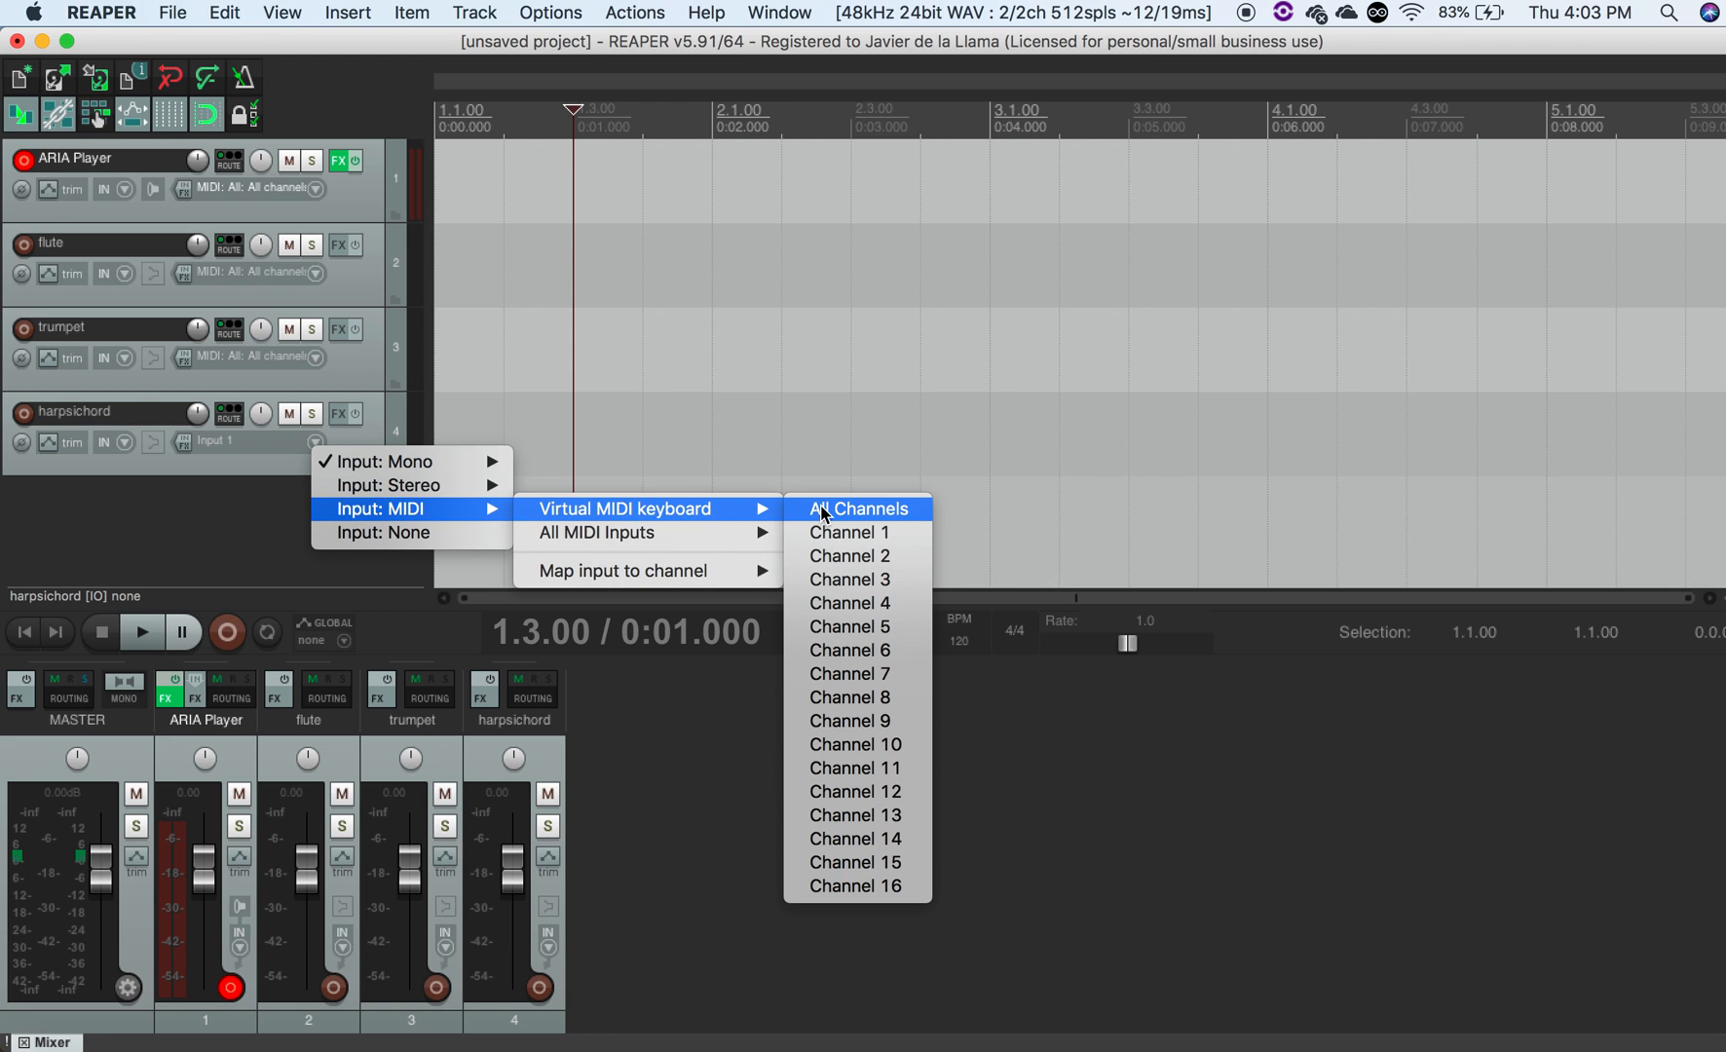
left_click(796, 505)
- Set the harpsichord track's record input to MIDI from all MIDI inputs, all channels
left_click(318, 451)
mouse_move(429, 515)
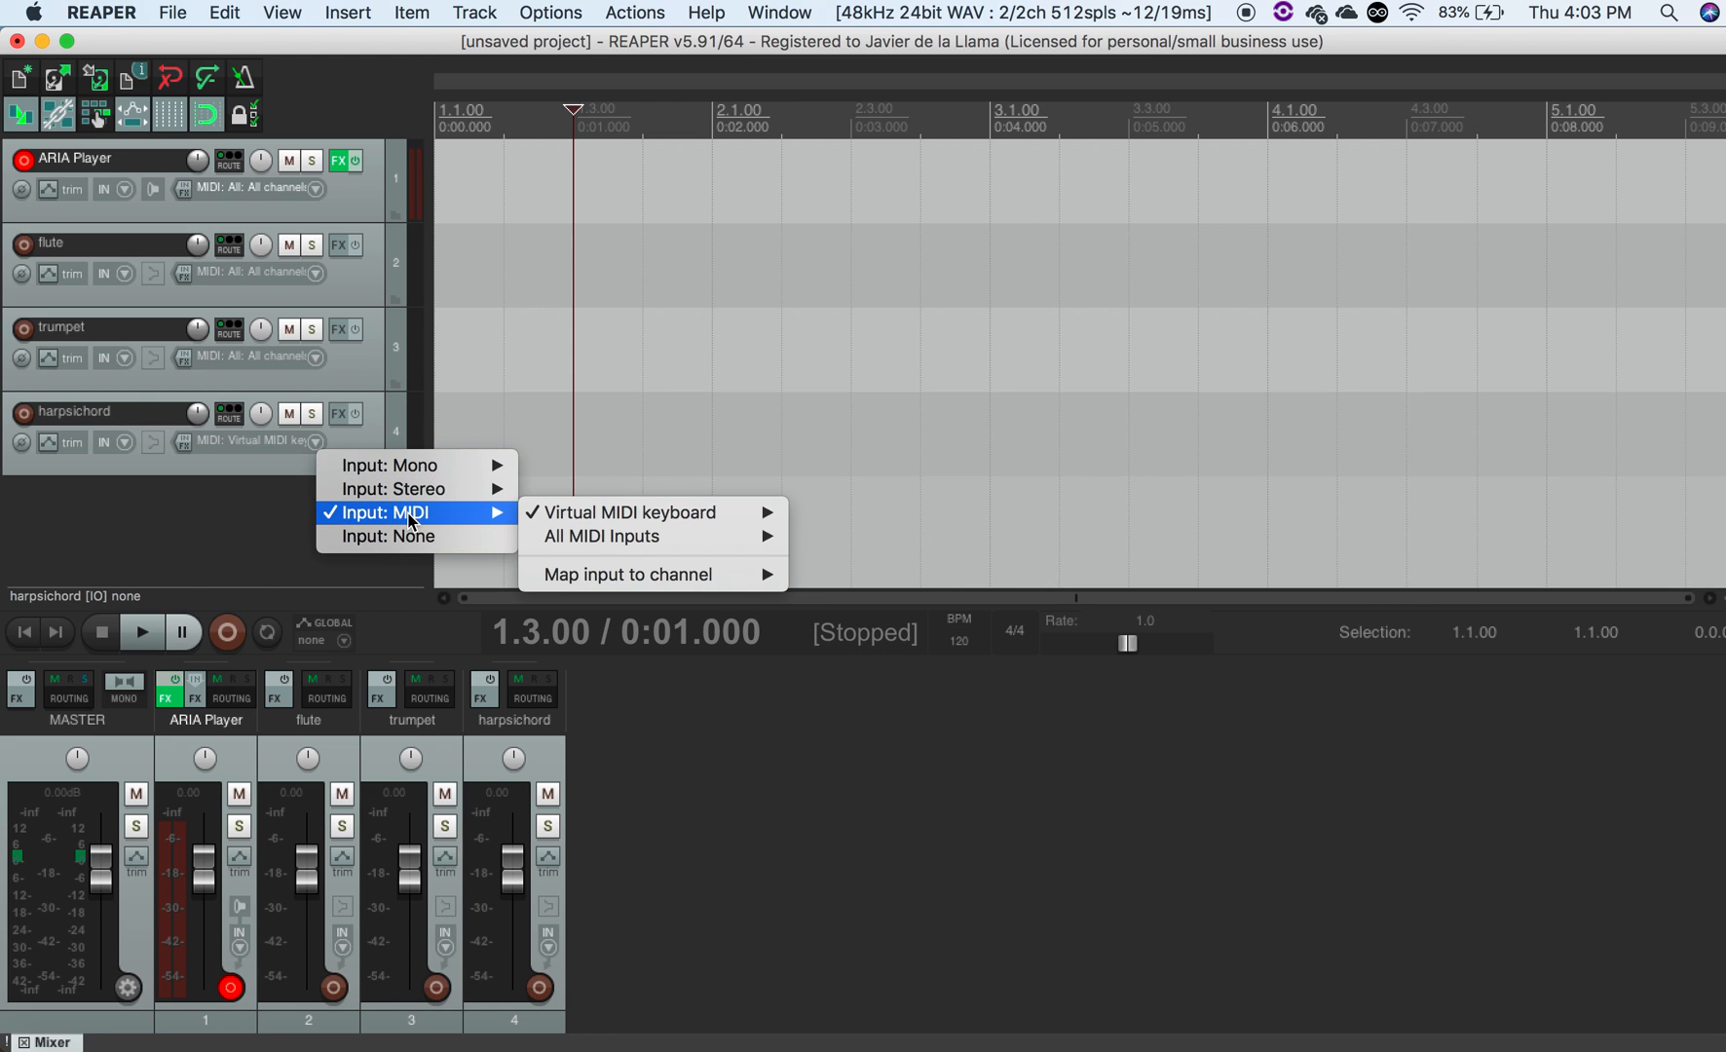
mouse_move(662, 519)
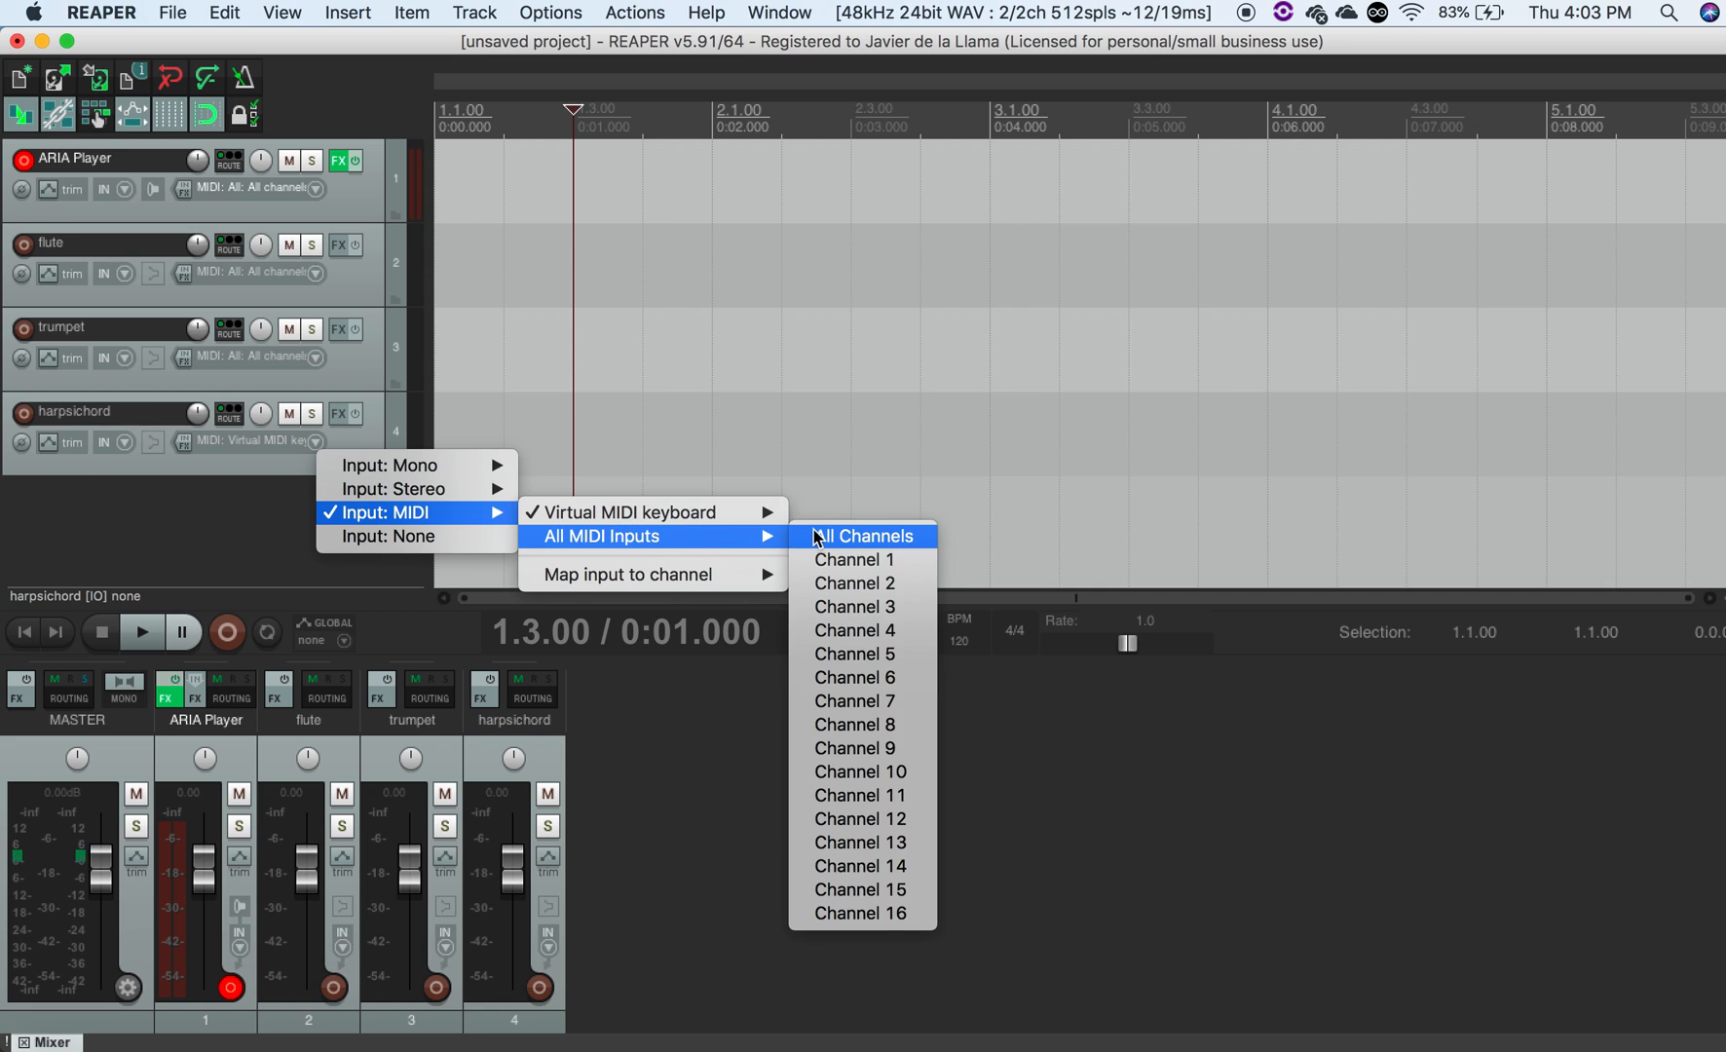
left_click(805, 534)
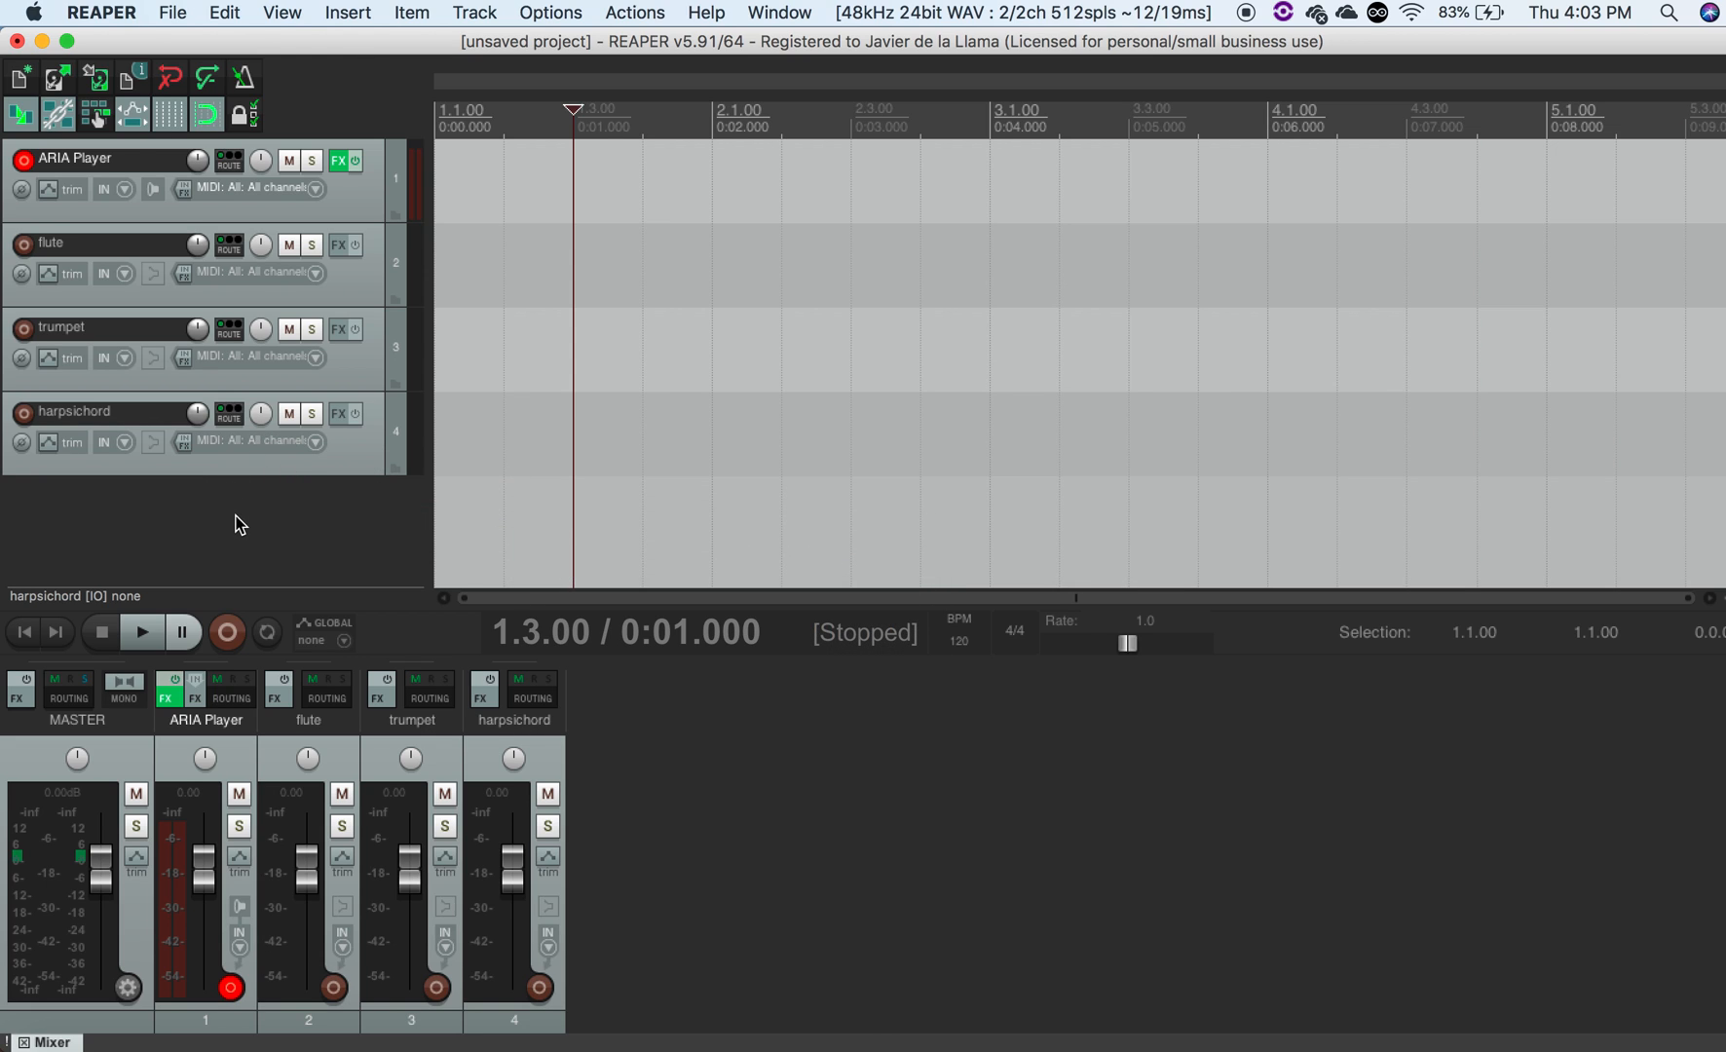
- Add a send from the flute track to the ARIA Player track, routing its MIDI to channel 1
left_click(232, 251)
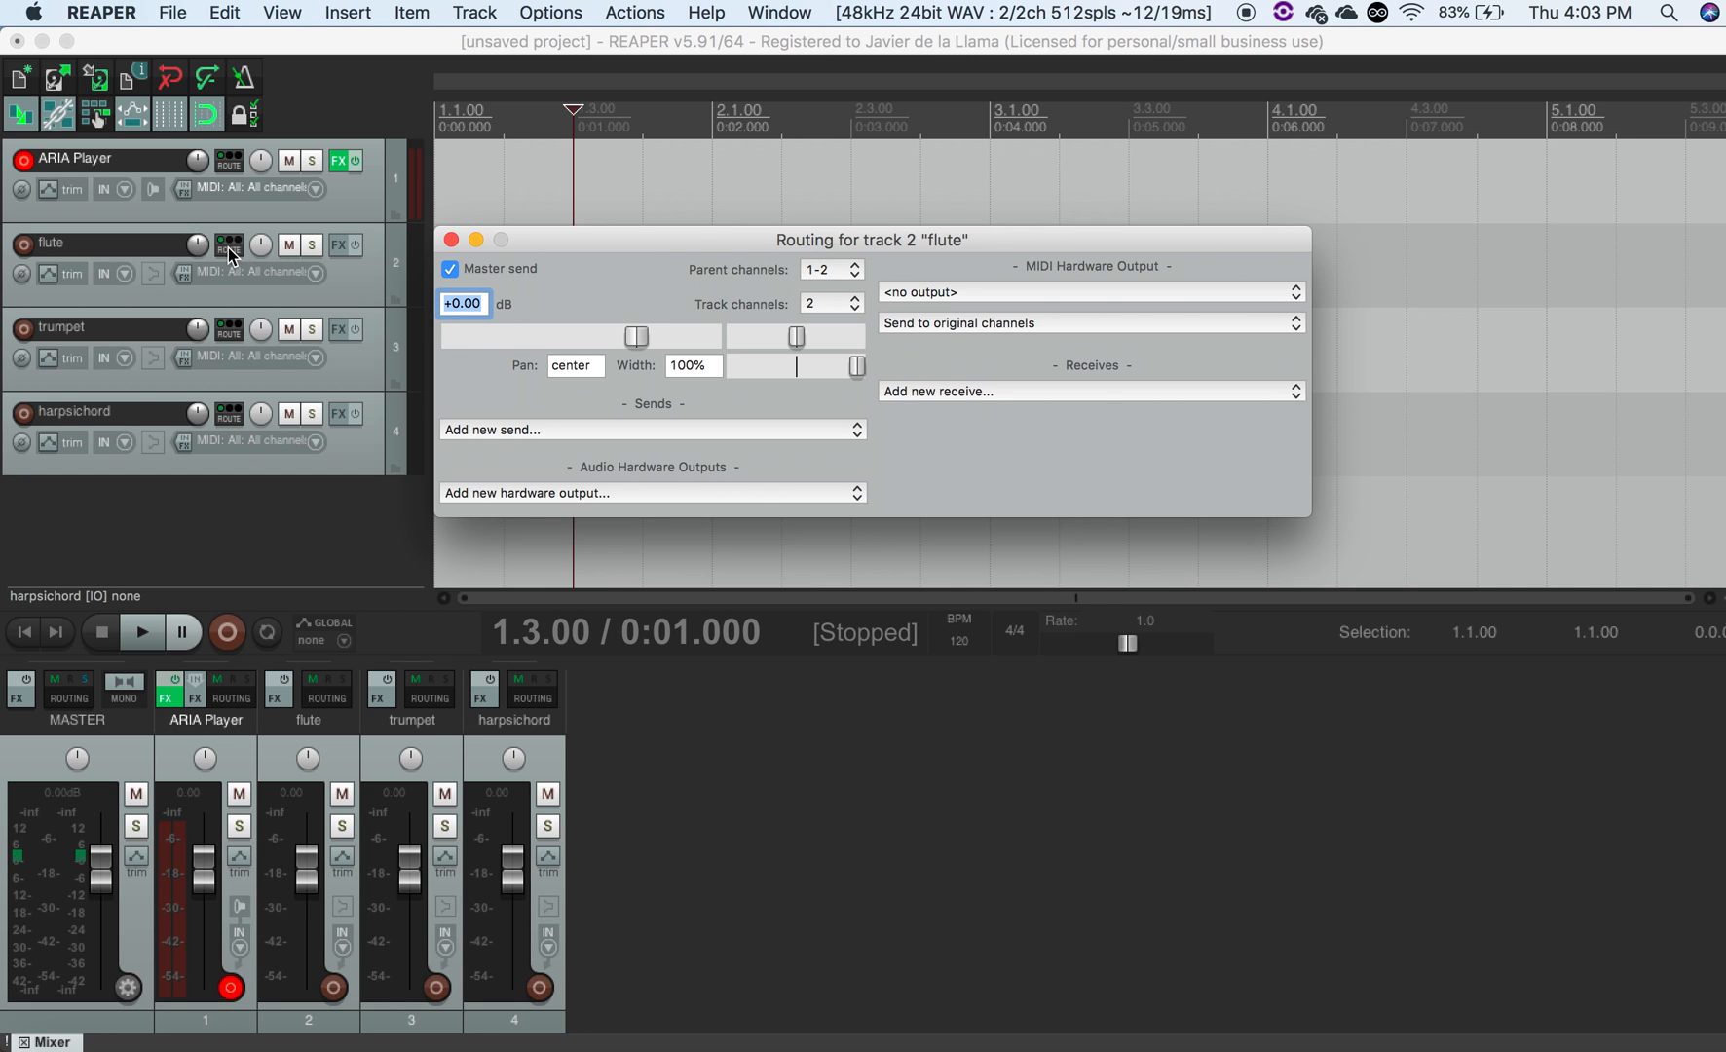
left_click(534, 430)
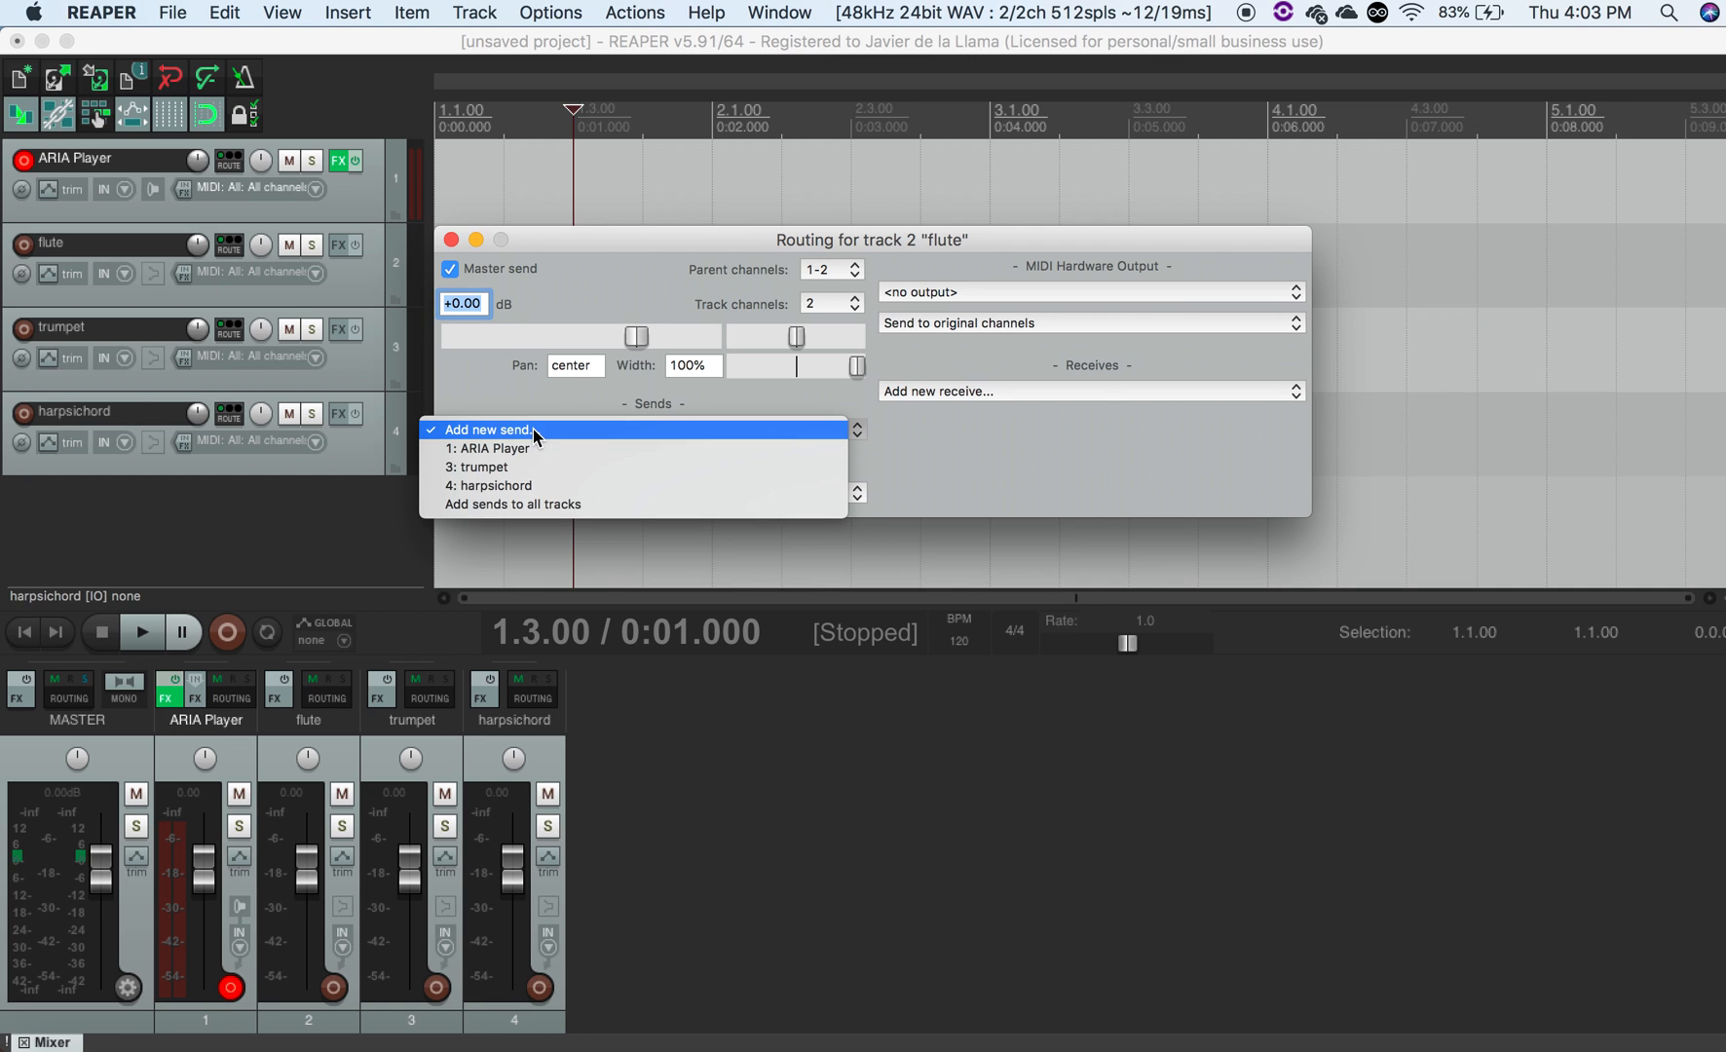
left_click(537, 446)
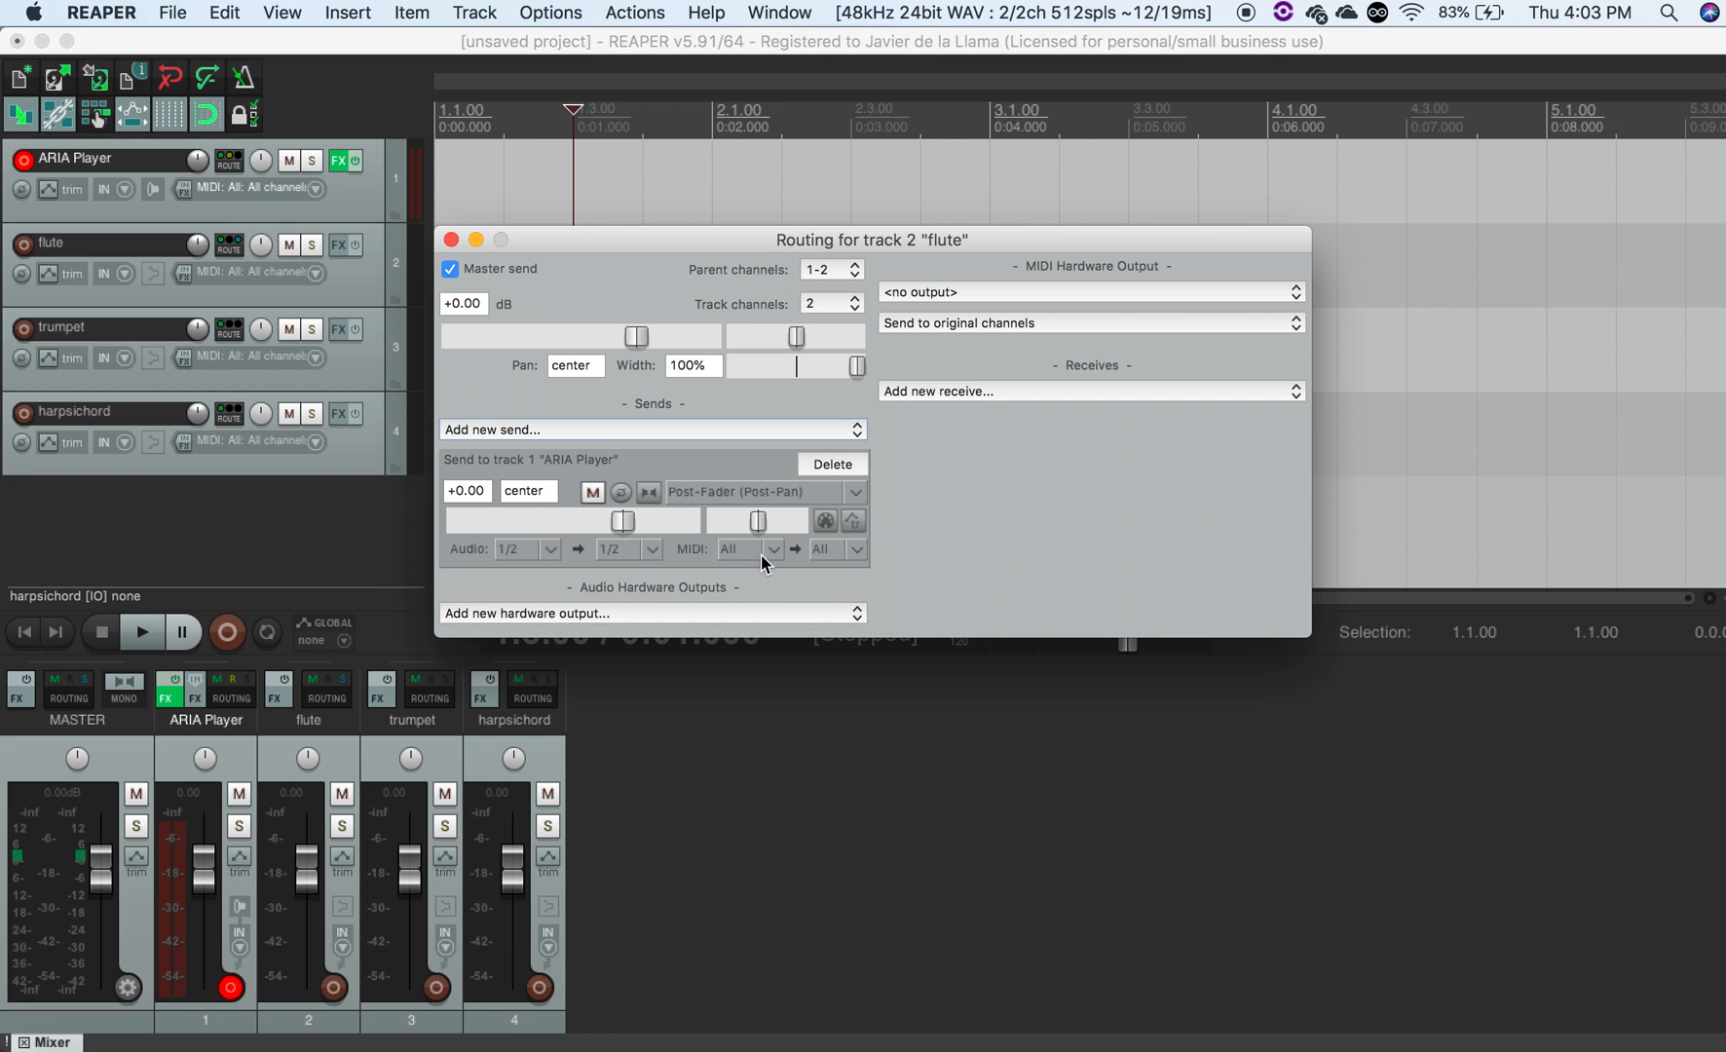
left_click(848, 551)
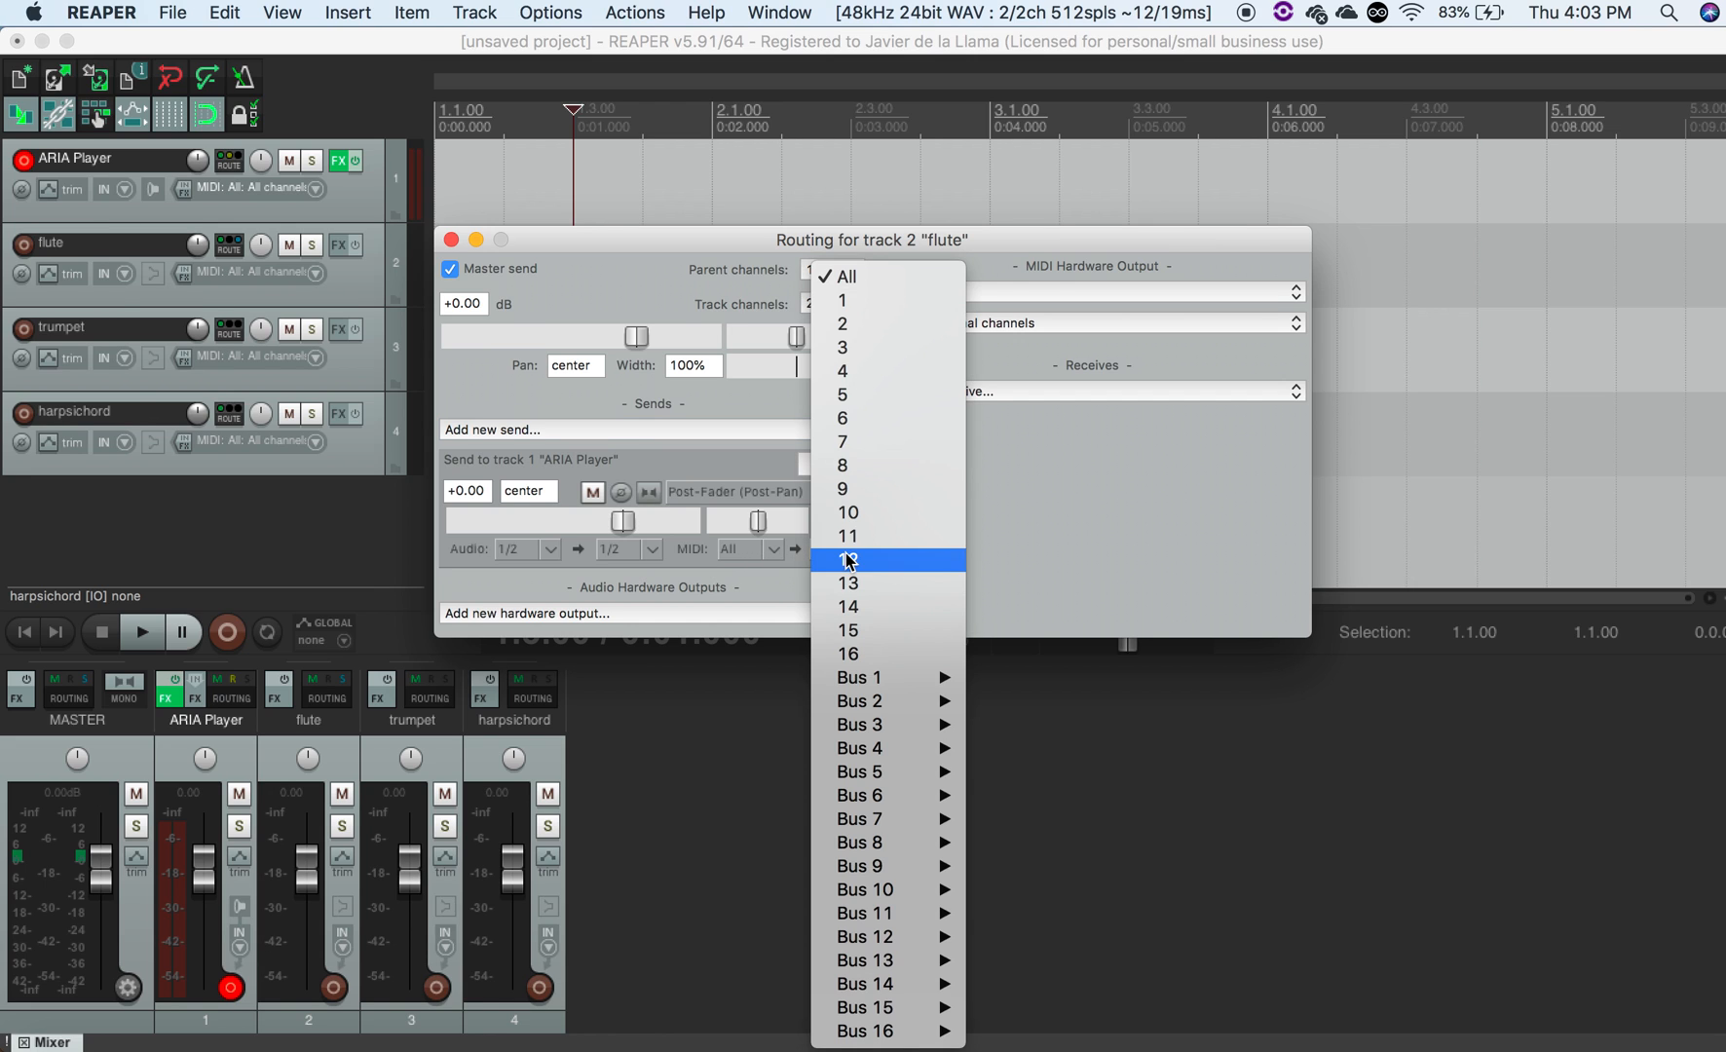
left_click(879, 309)
left_click(451, 240)
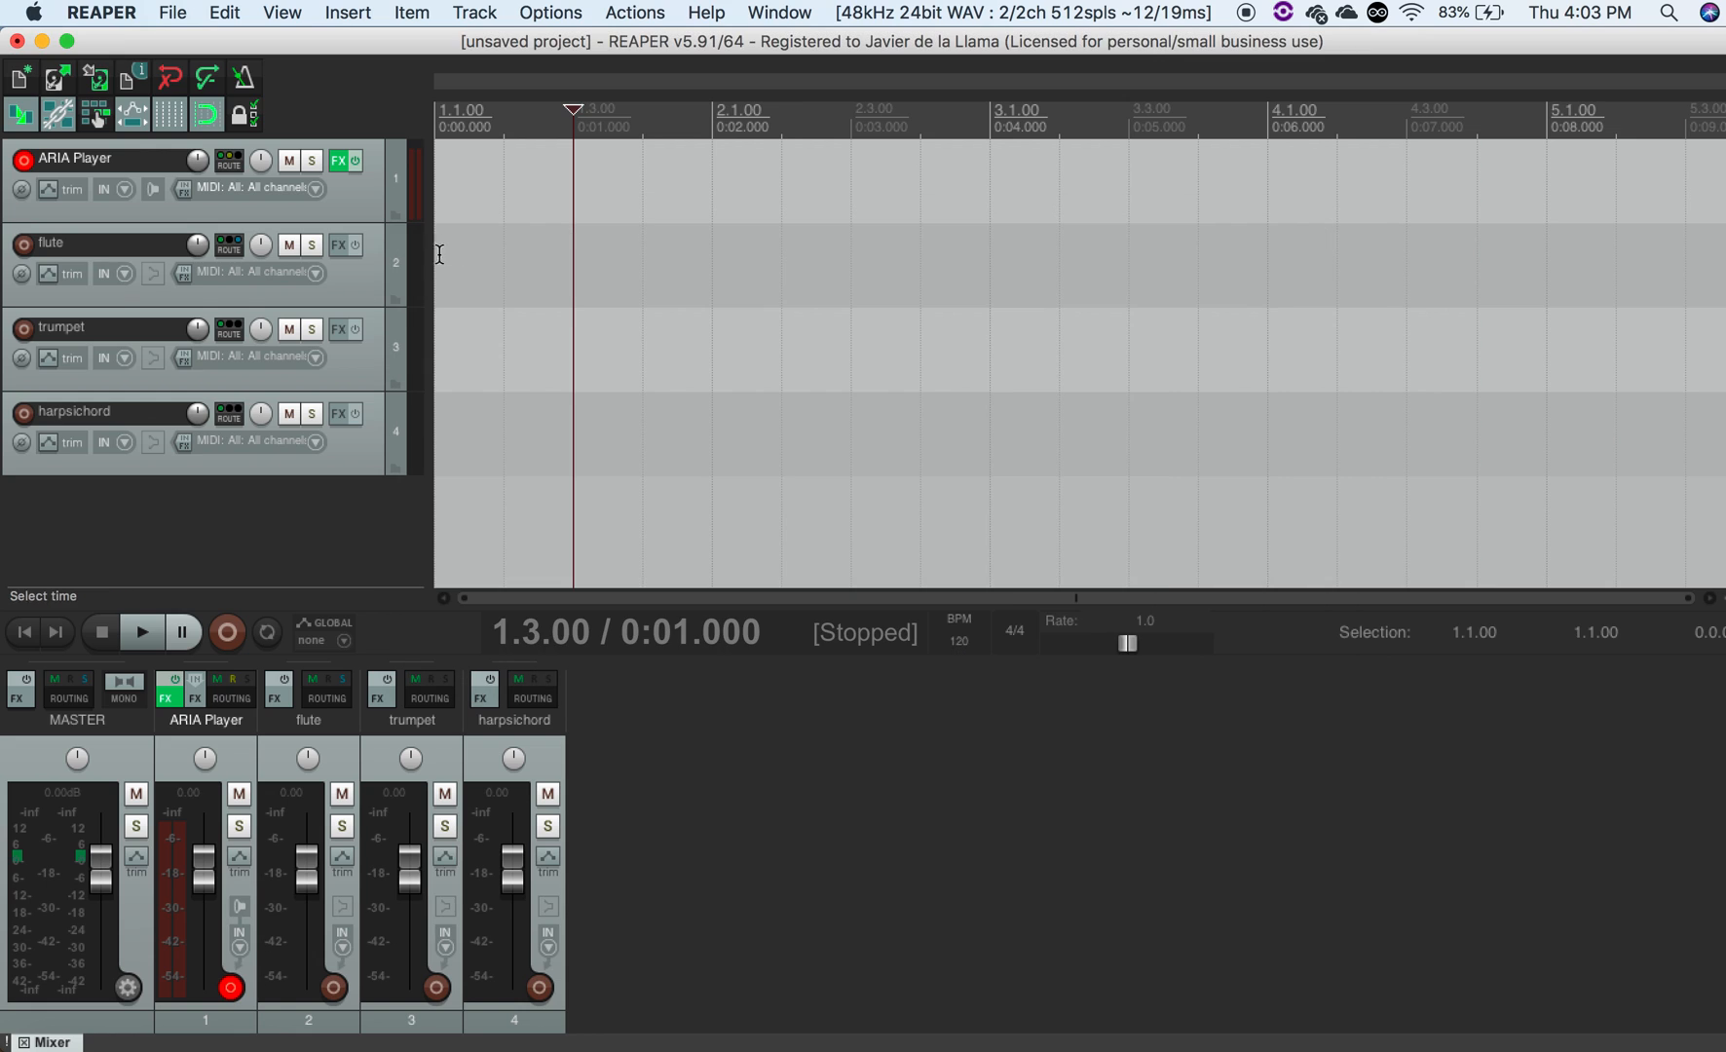
- Add a send from the trumpet track to the ARIA Player track, routing its MIDI to channel 2
left_click(230, 329)
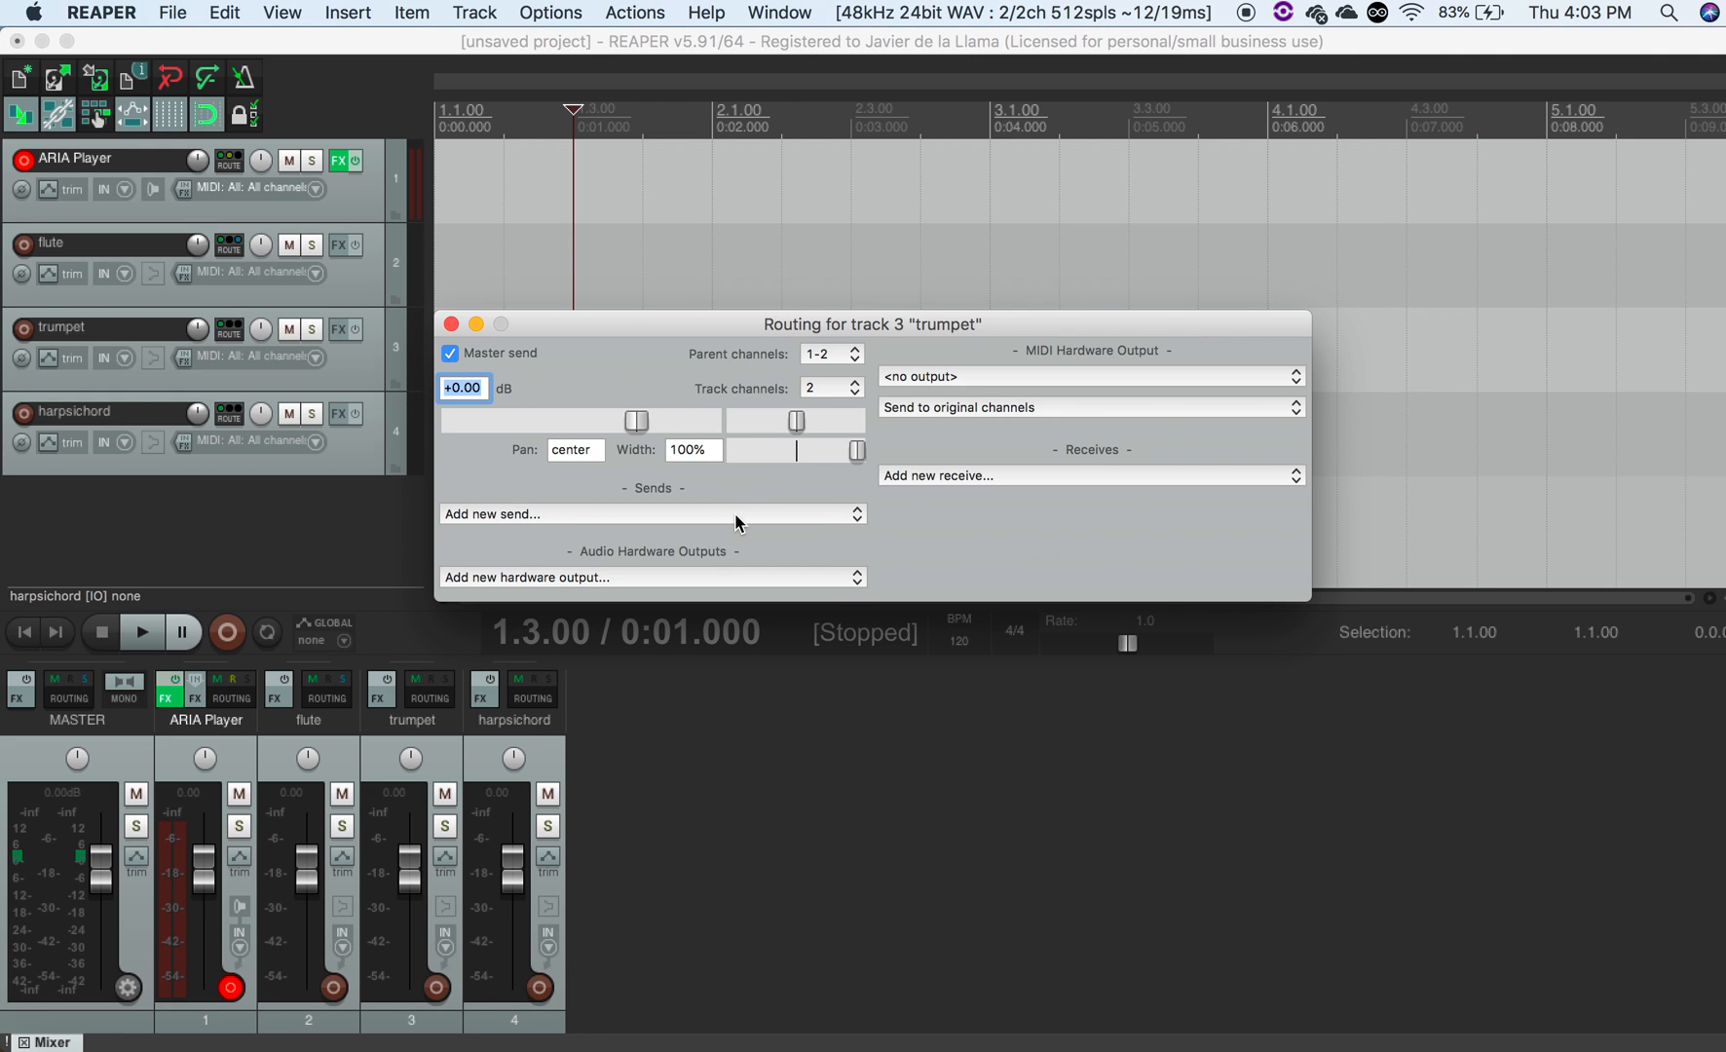
left_click(736, 521)
left_click(746, 533)
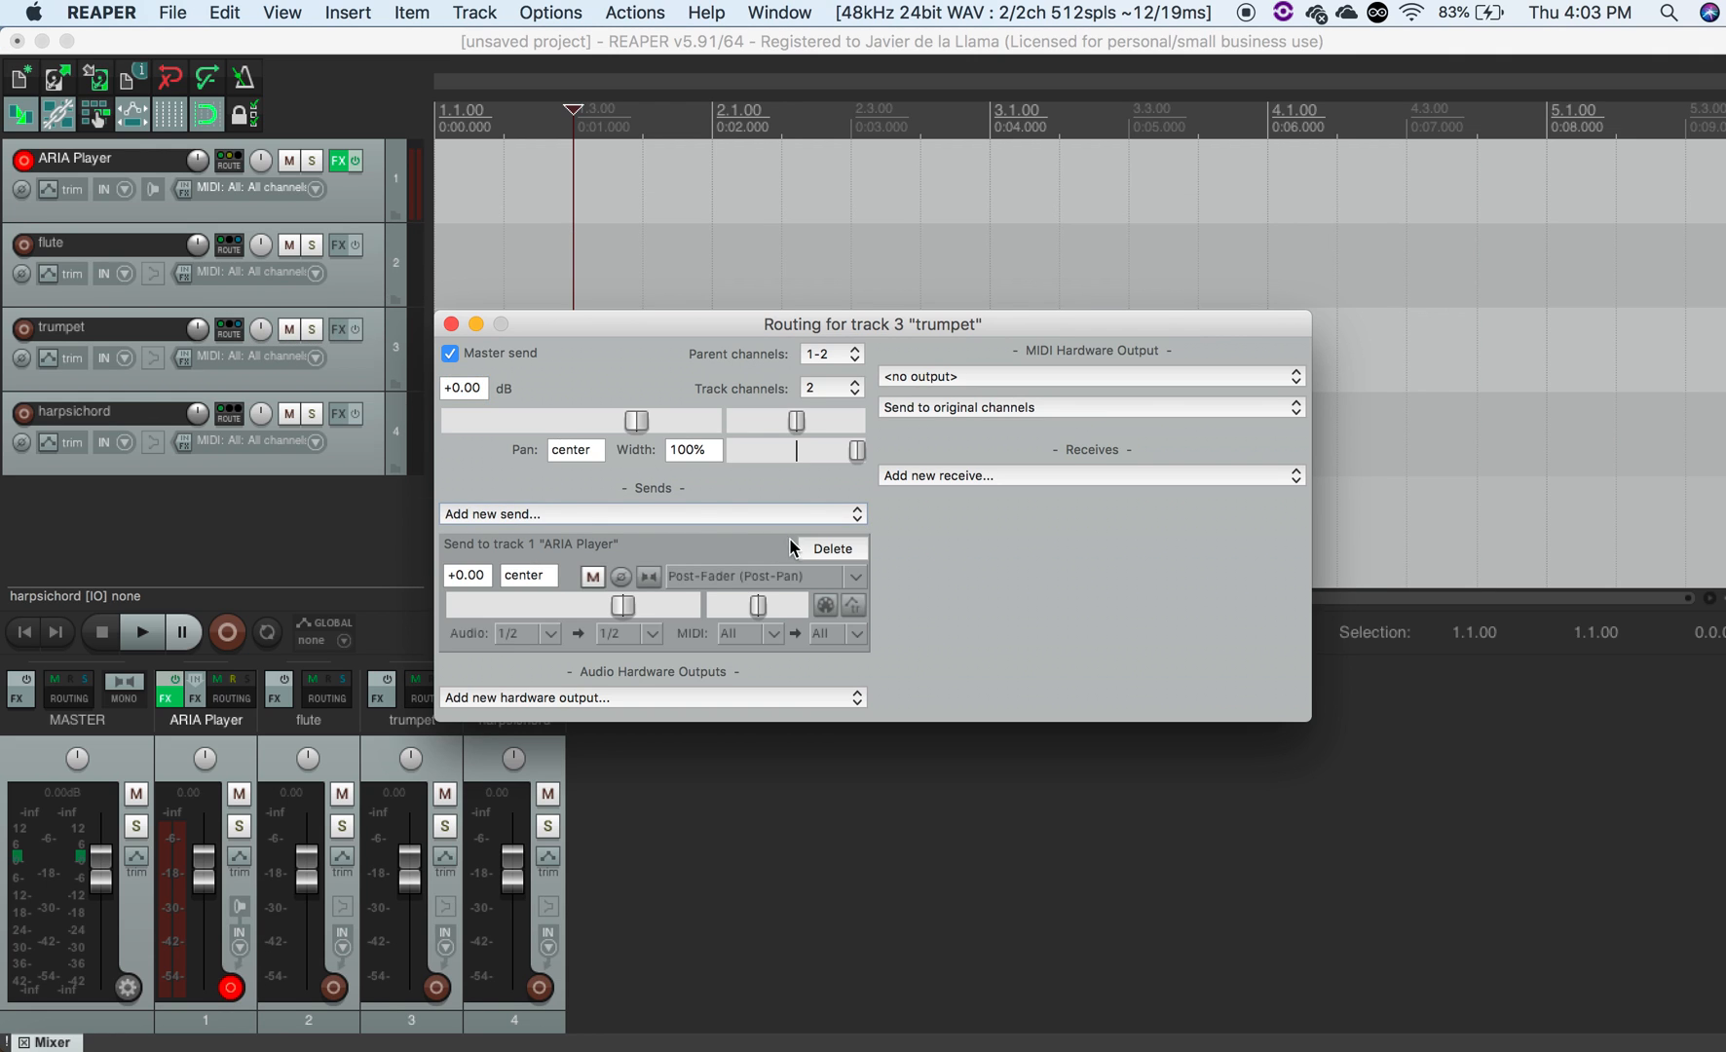
left_click(854, 634)
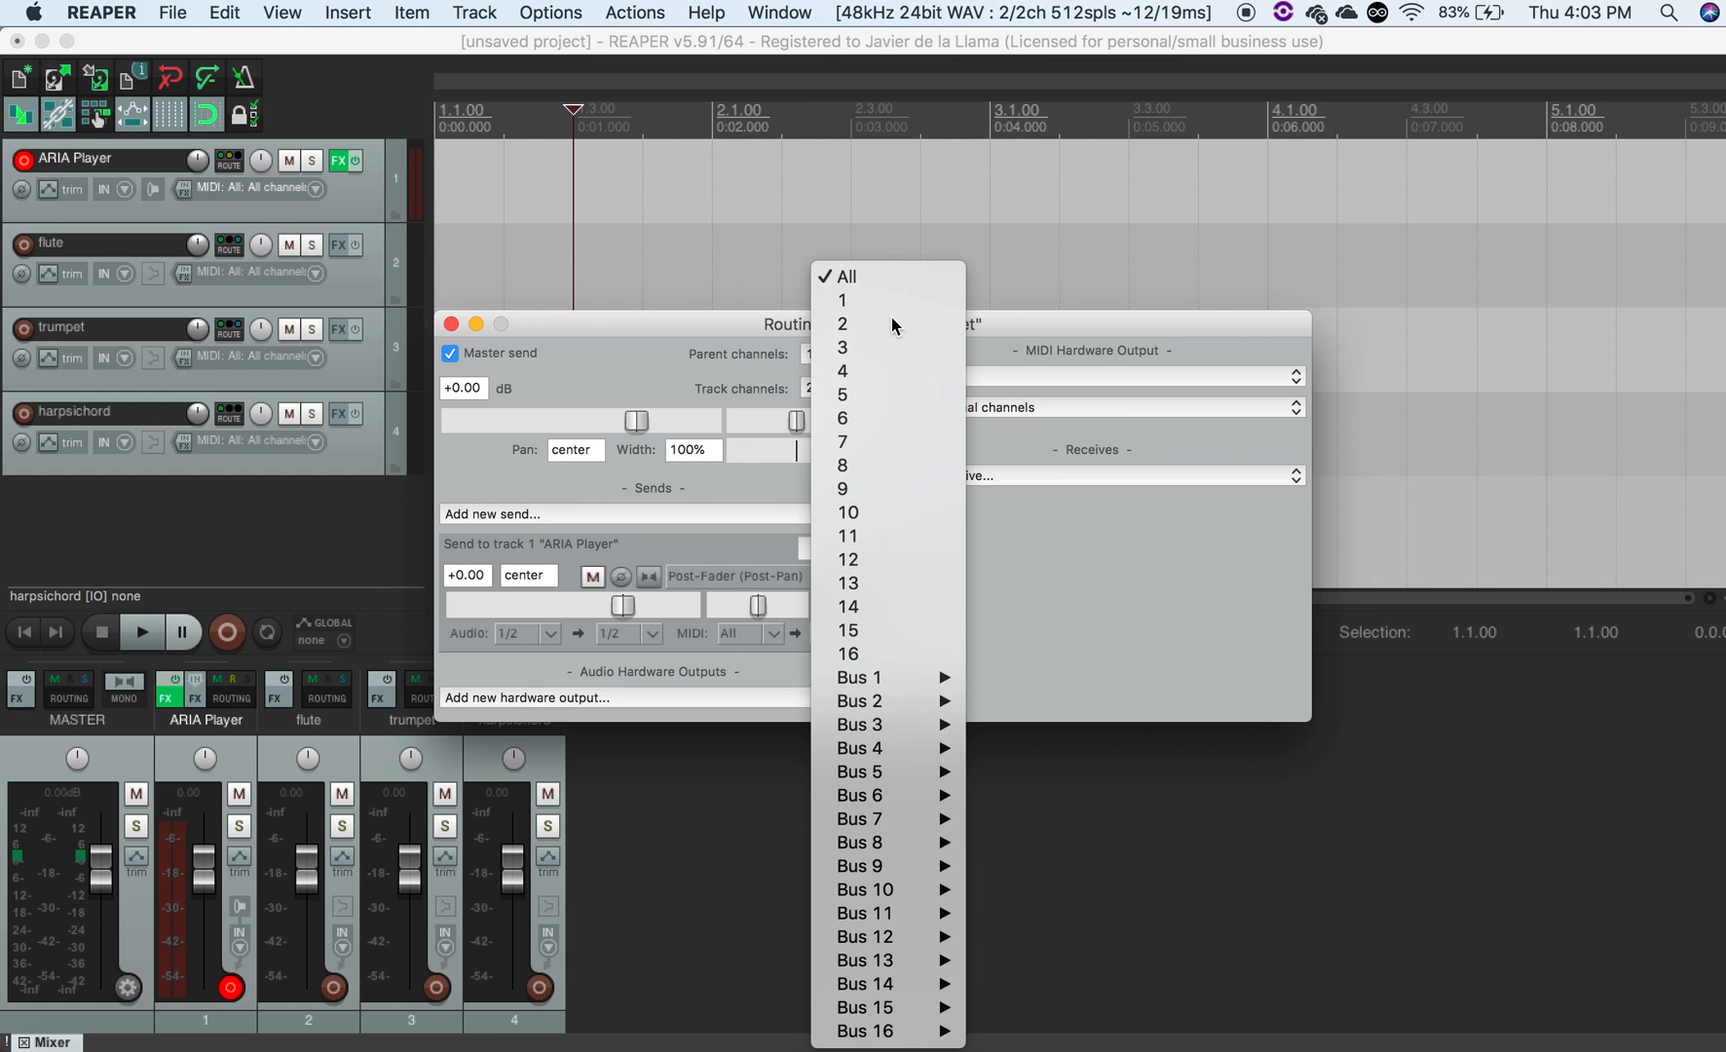
left_click(893, 349)
left_click(451, 323)
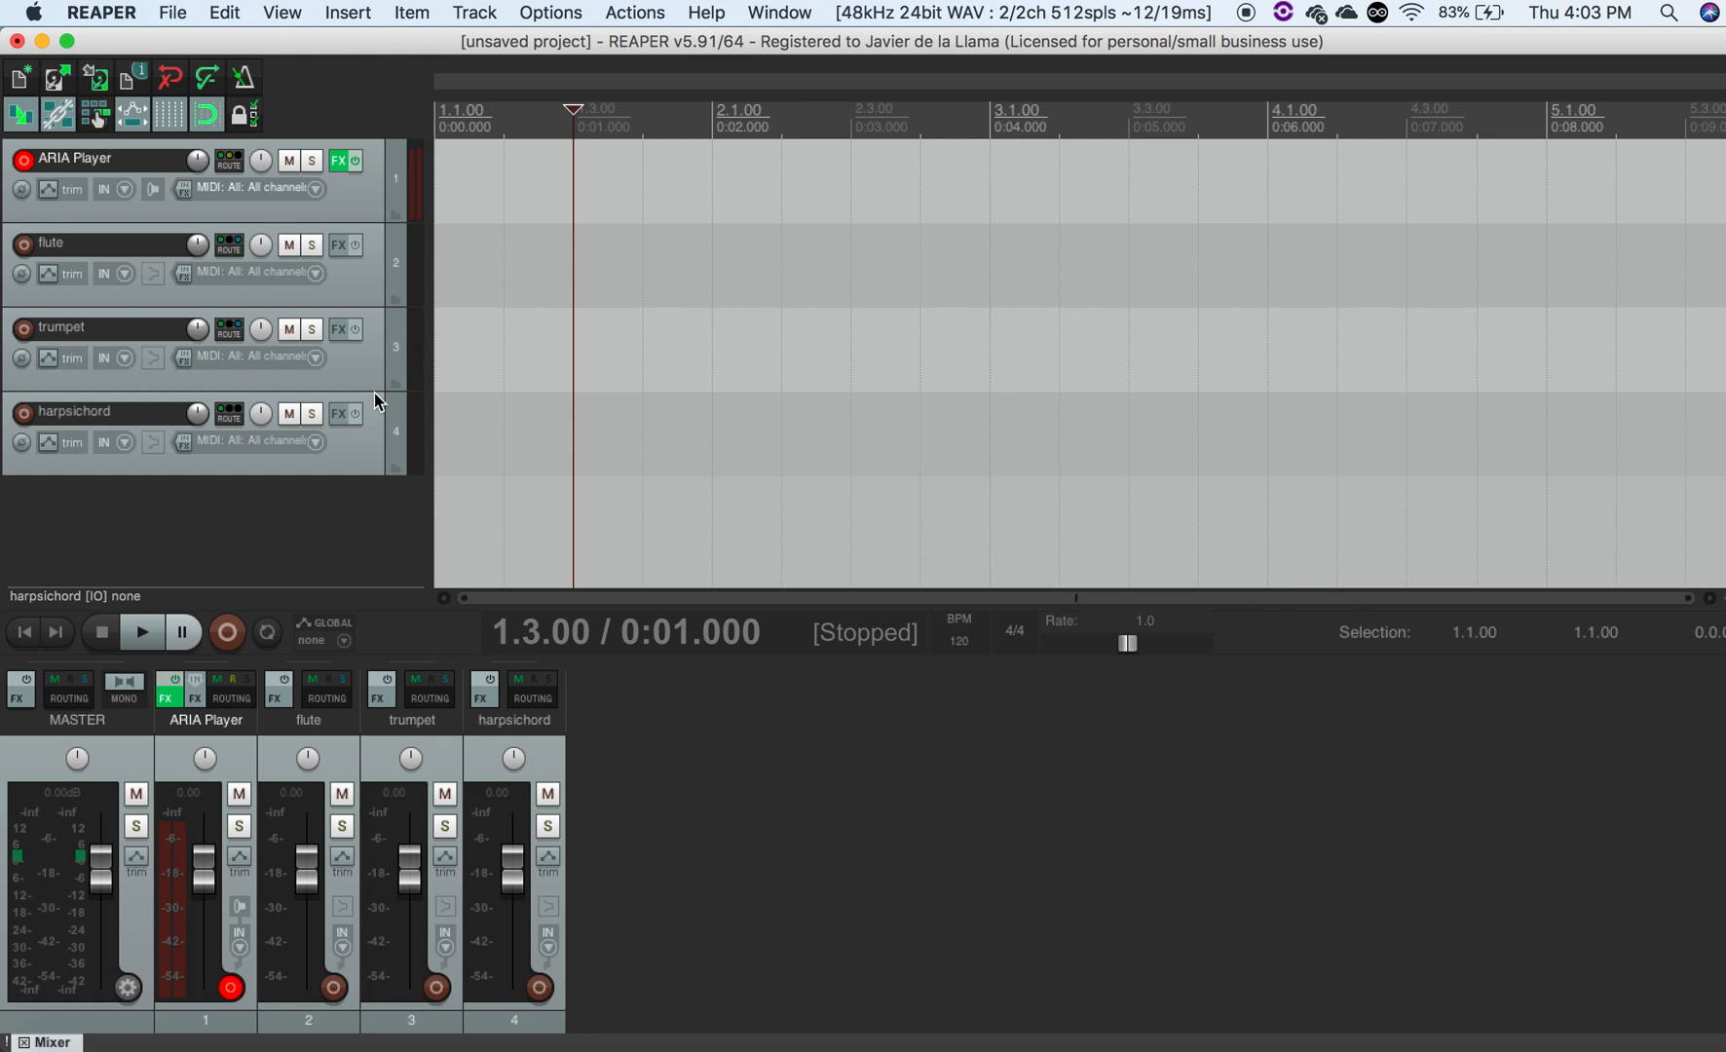
- Add a send from the harpsichord track to the ARIA Player track, routing its MIDI to channel 3
left_click(232, 414)
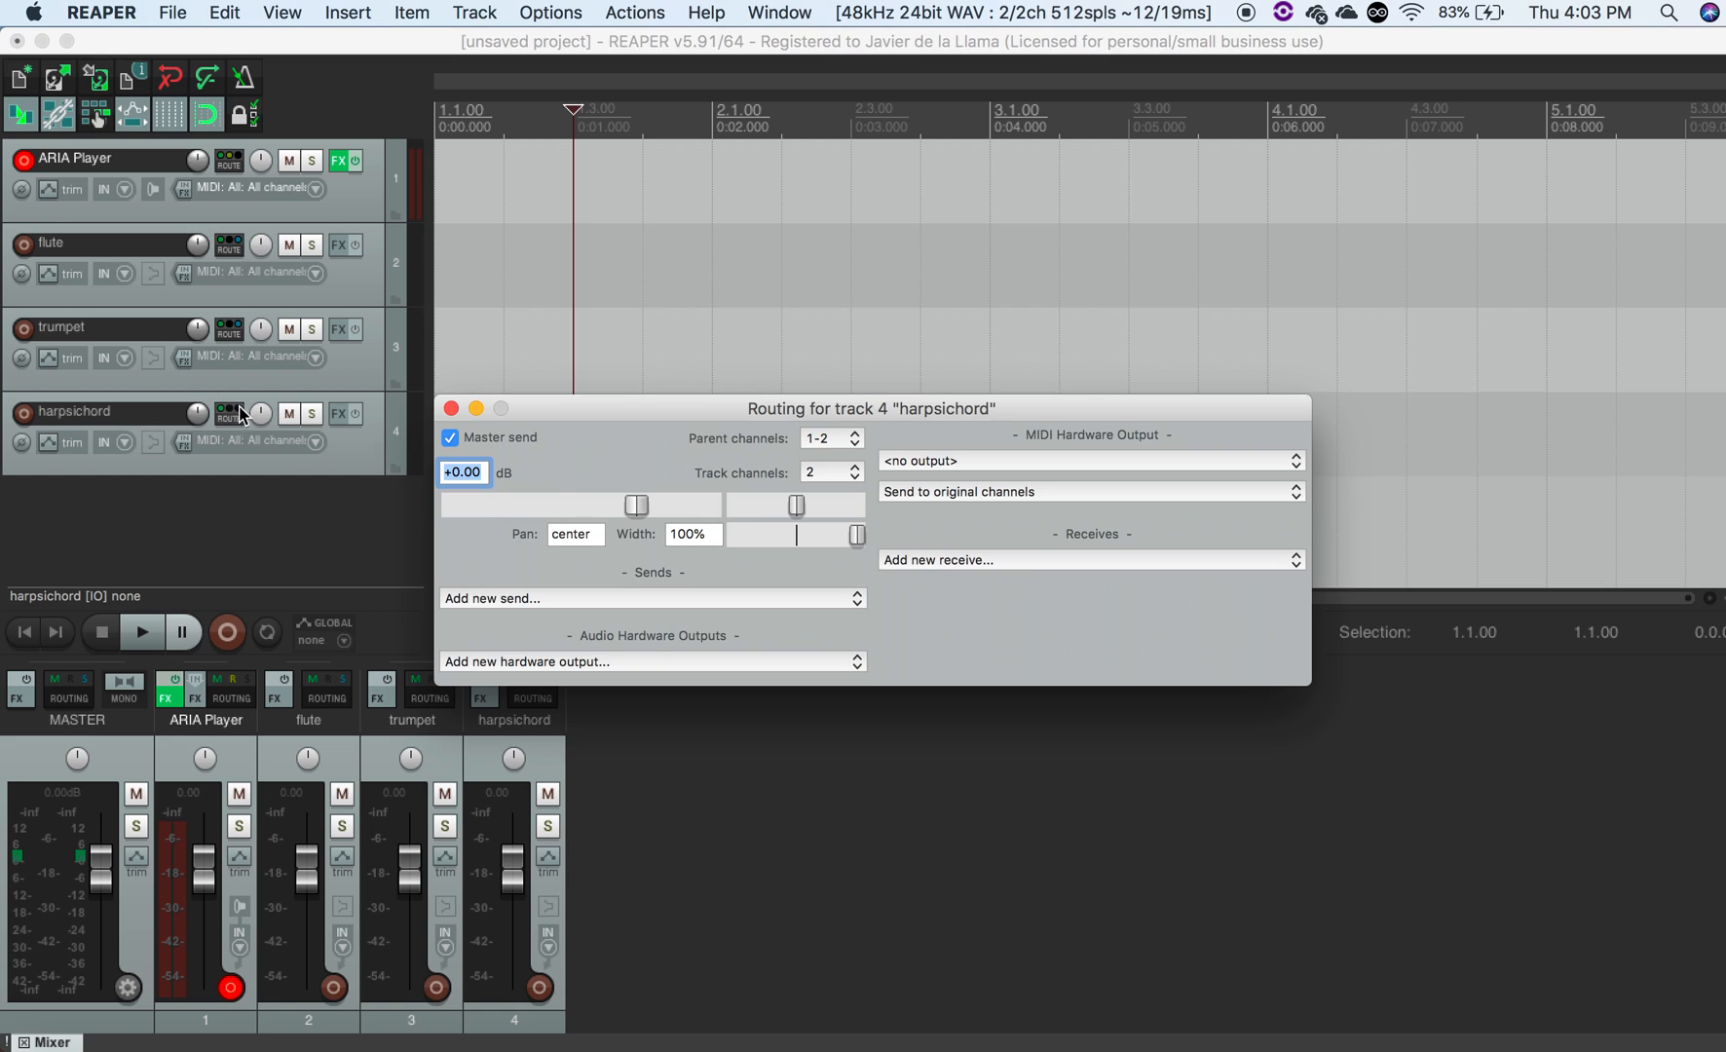
left_click(811, 597)
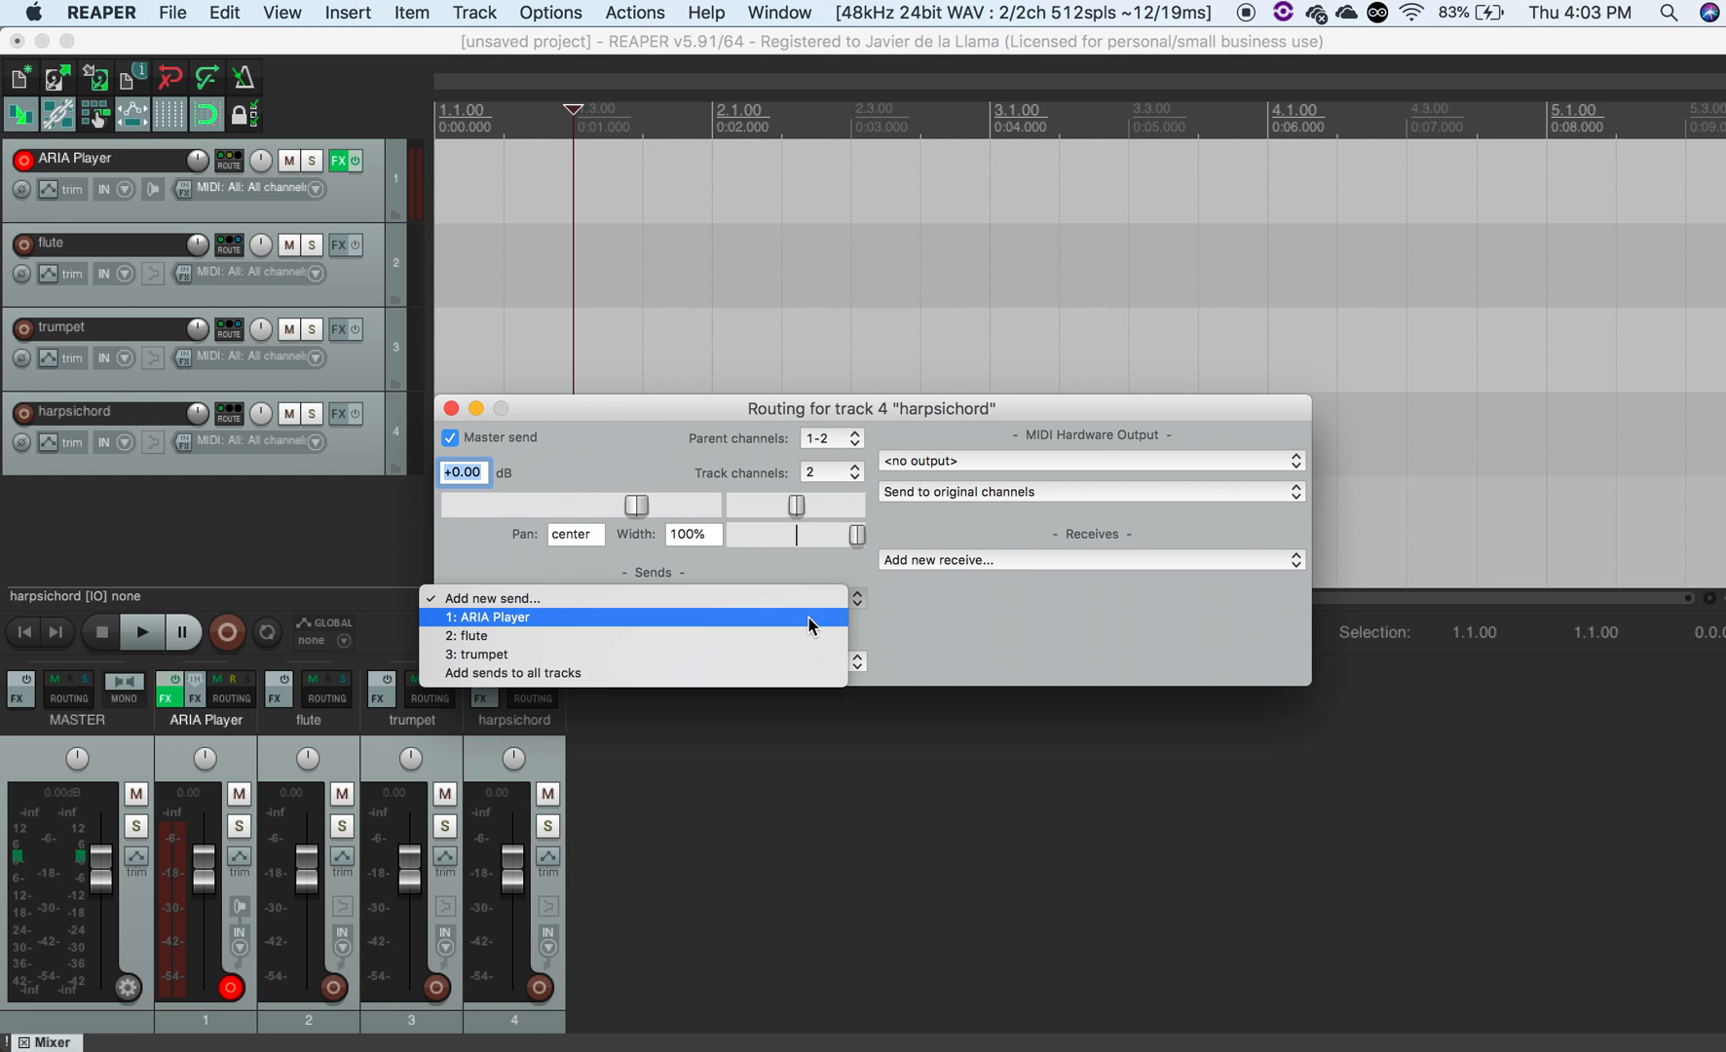
left_click(809, 616)
left_click(857, 719)
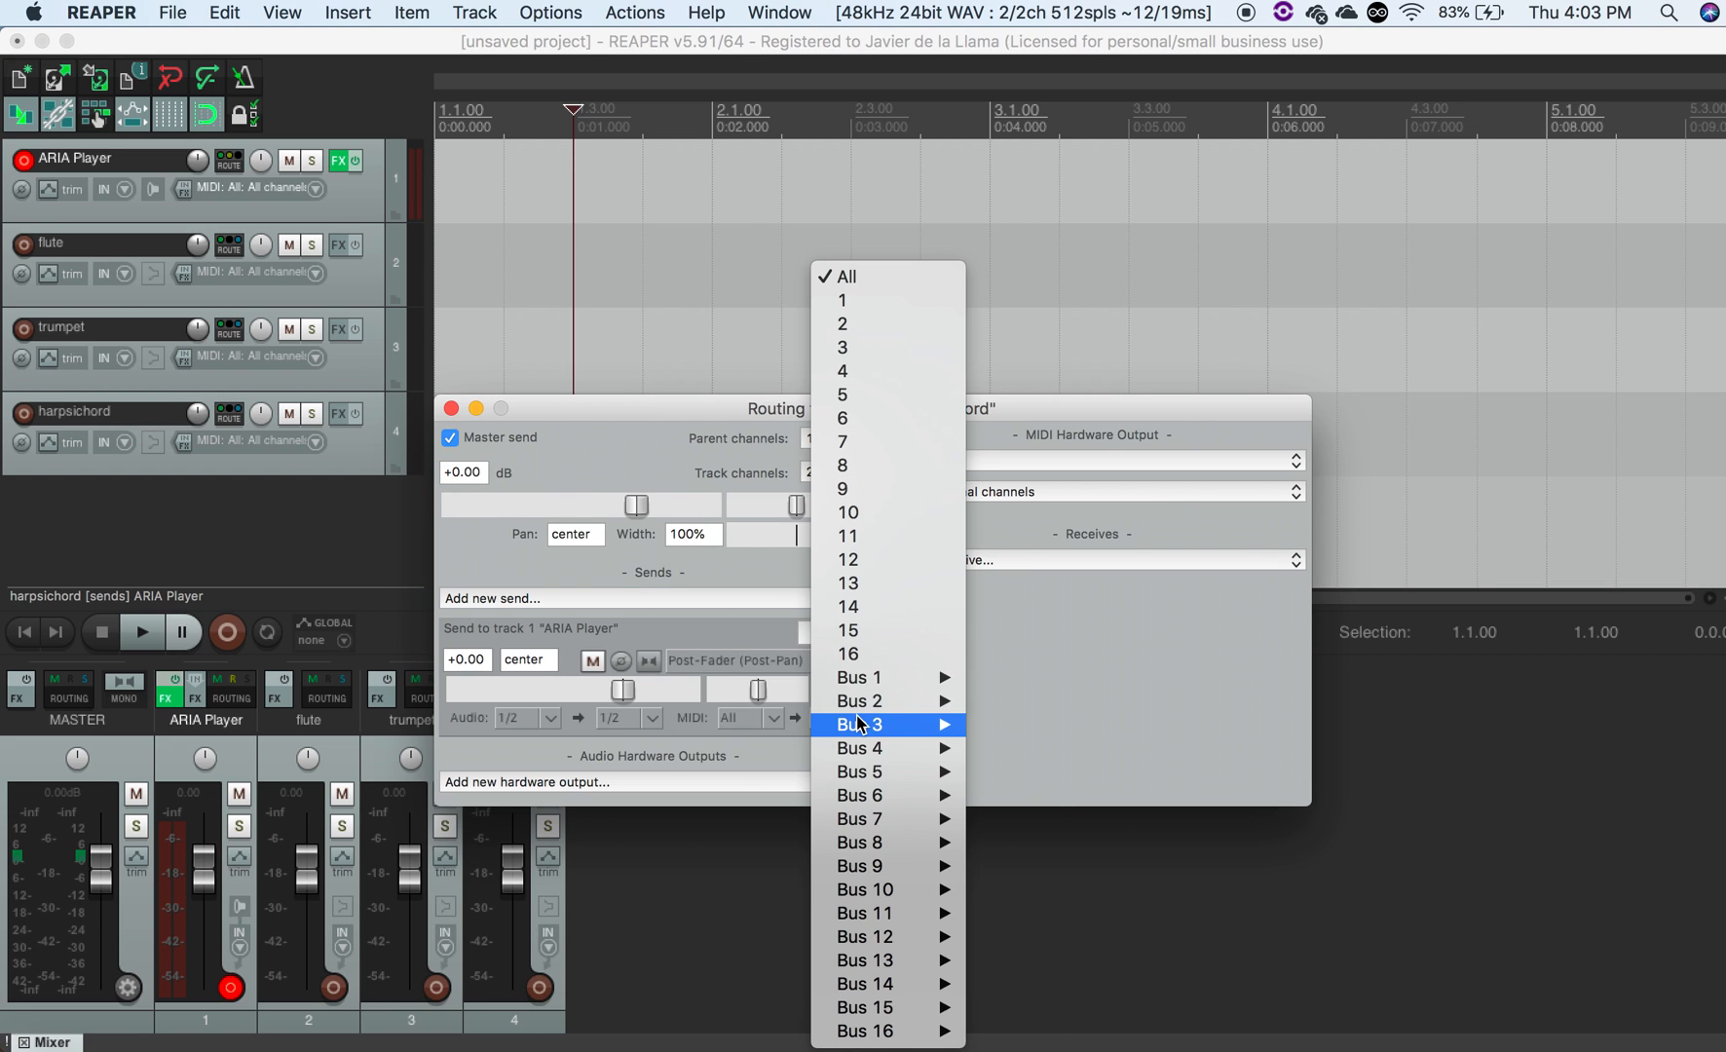
left_click(909, 348)
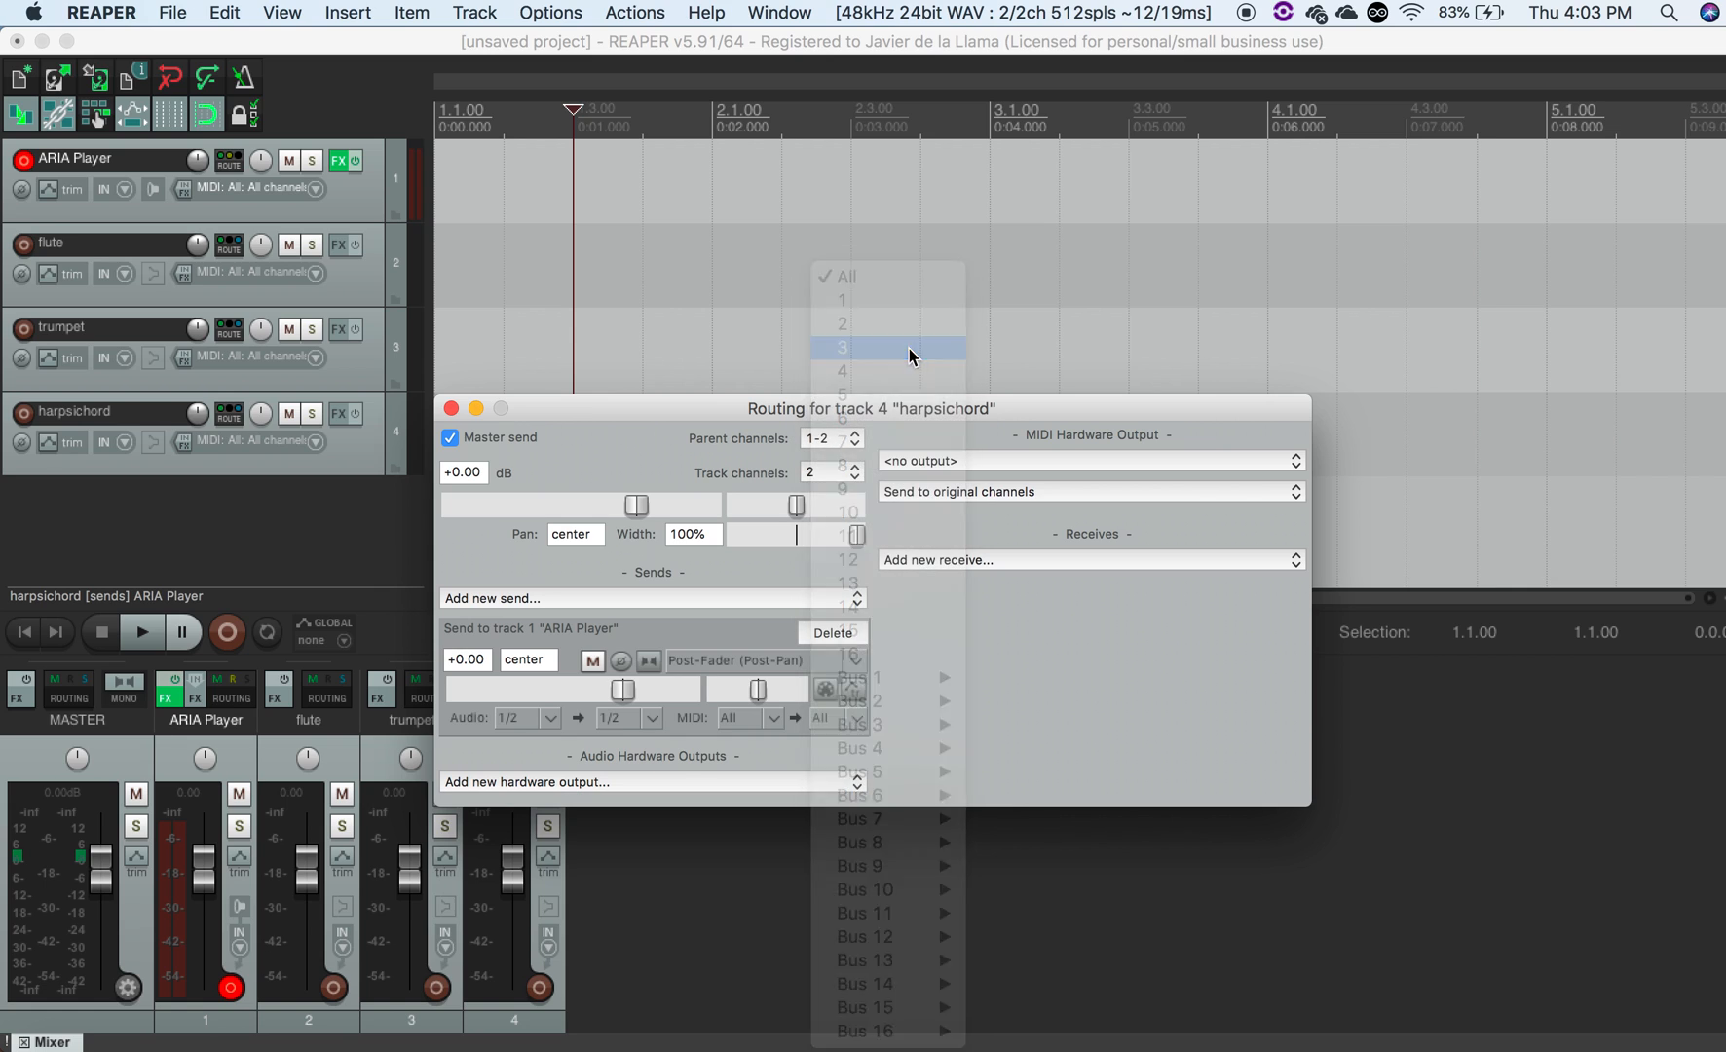
left_click(449, 408)
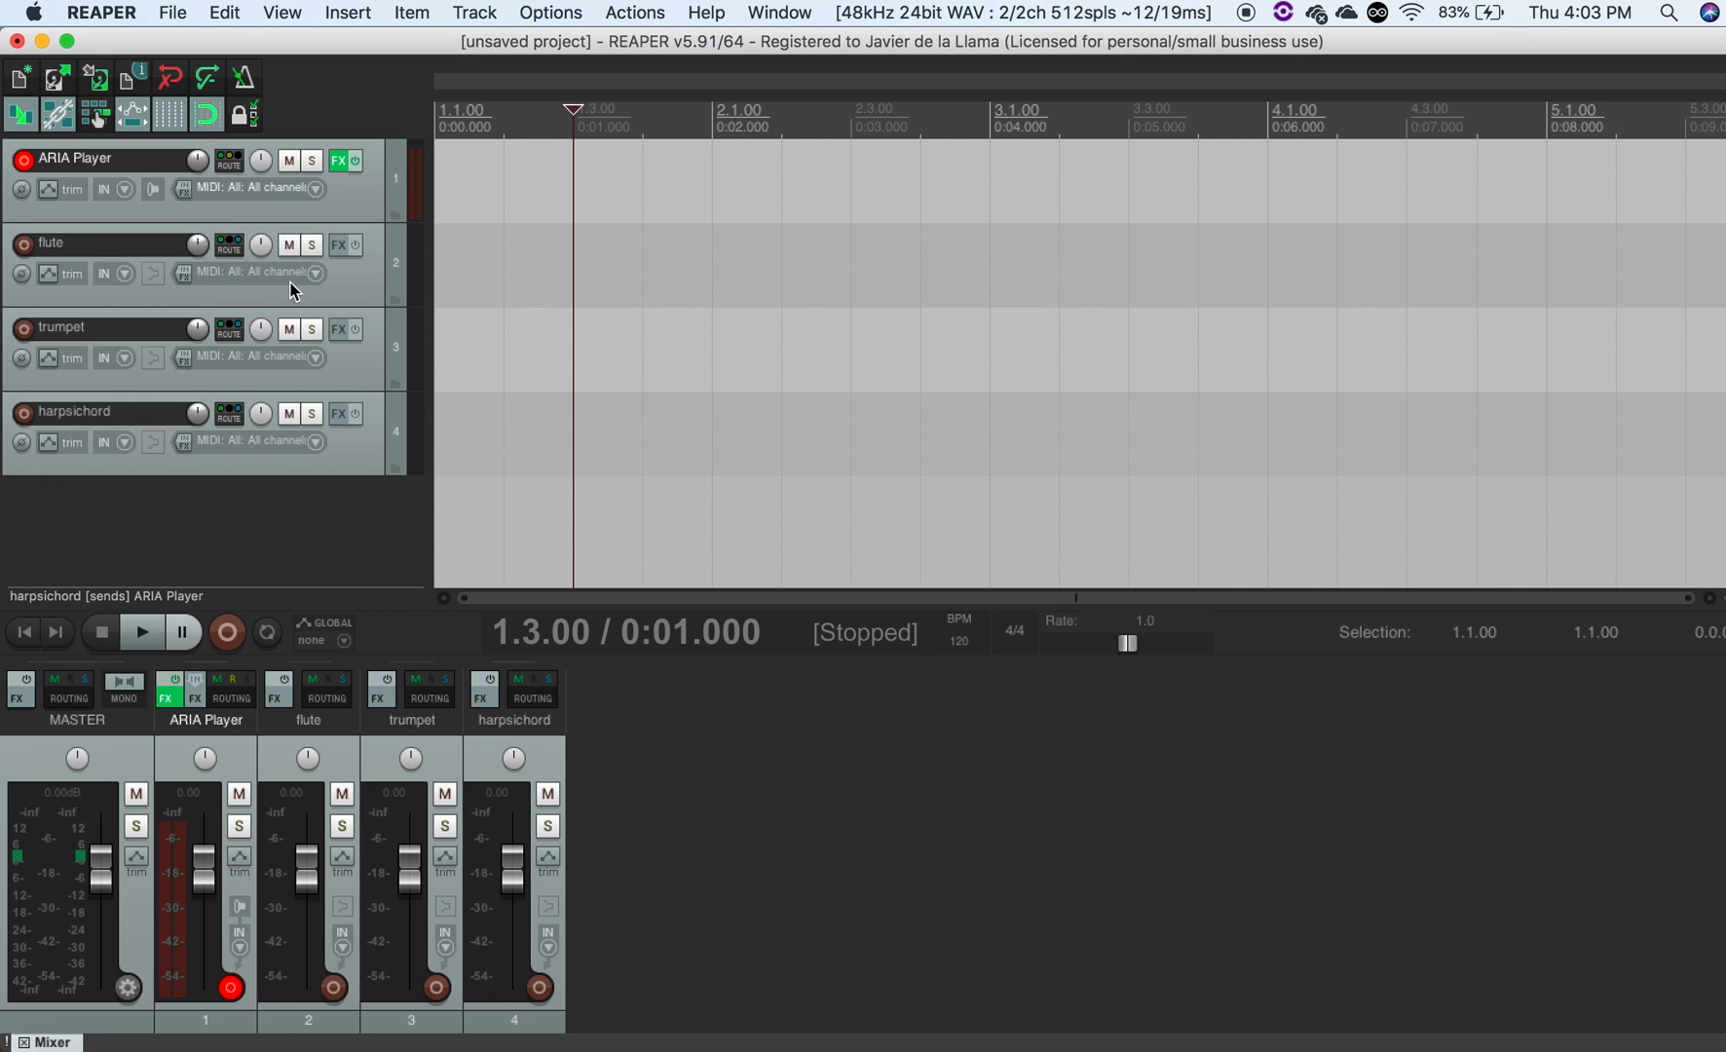
- Insert a new one-measure MIDI item at the start of the flute track
left_click(500, 291)
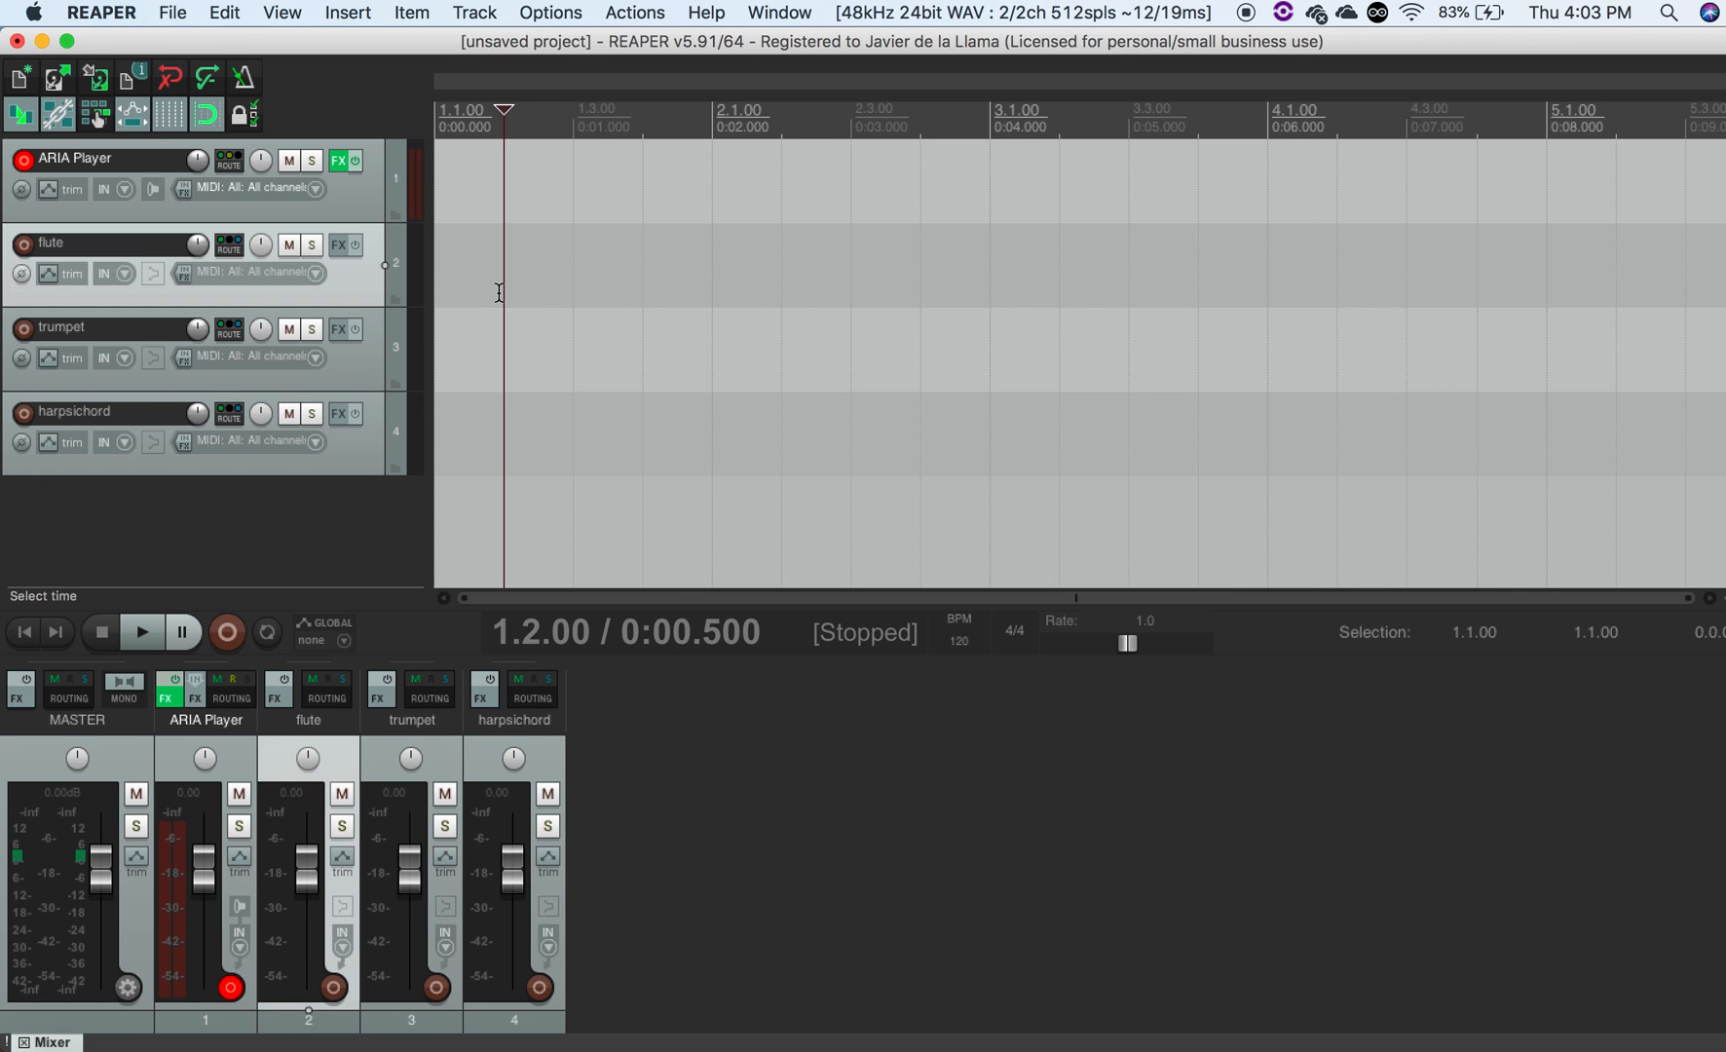
left_click(332, 14)
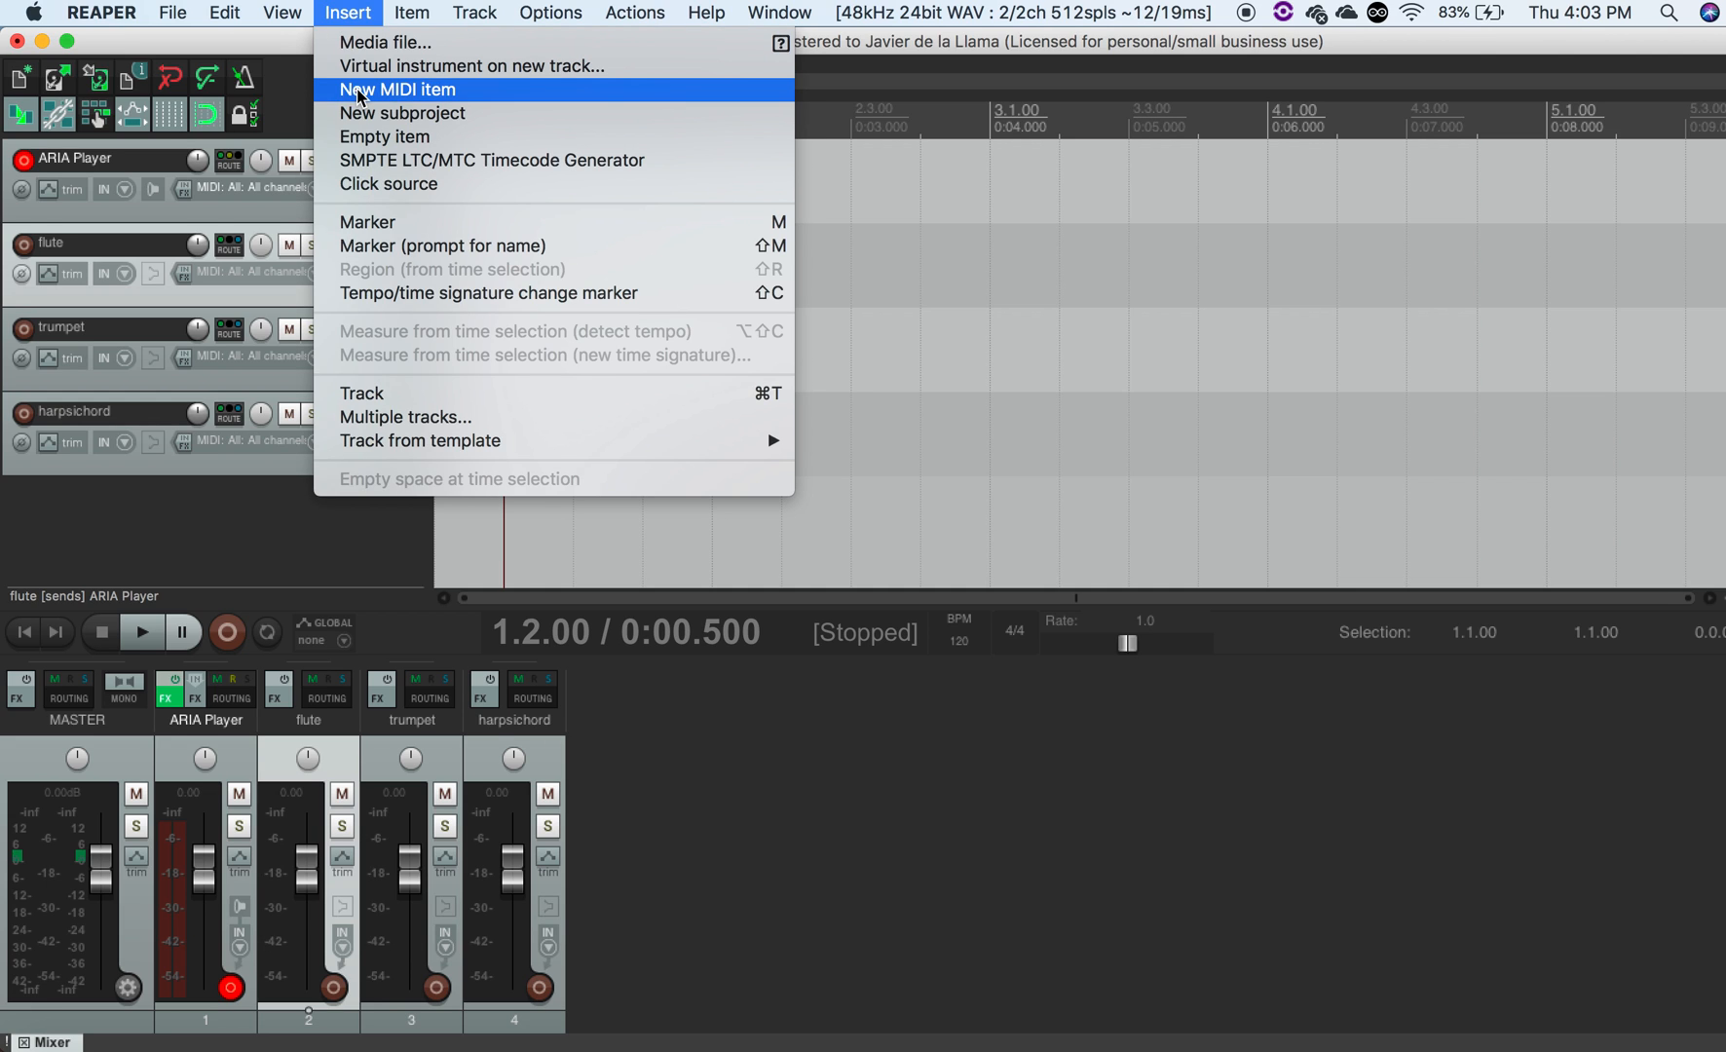
left_click(398, 88)
left_click_drag(597, 288, 474, 279)
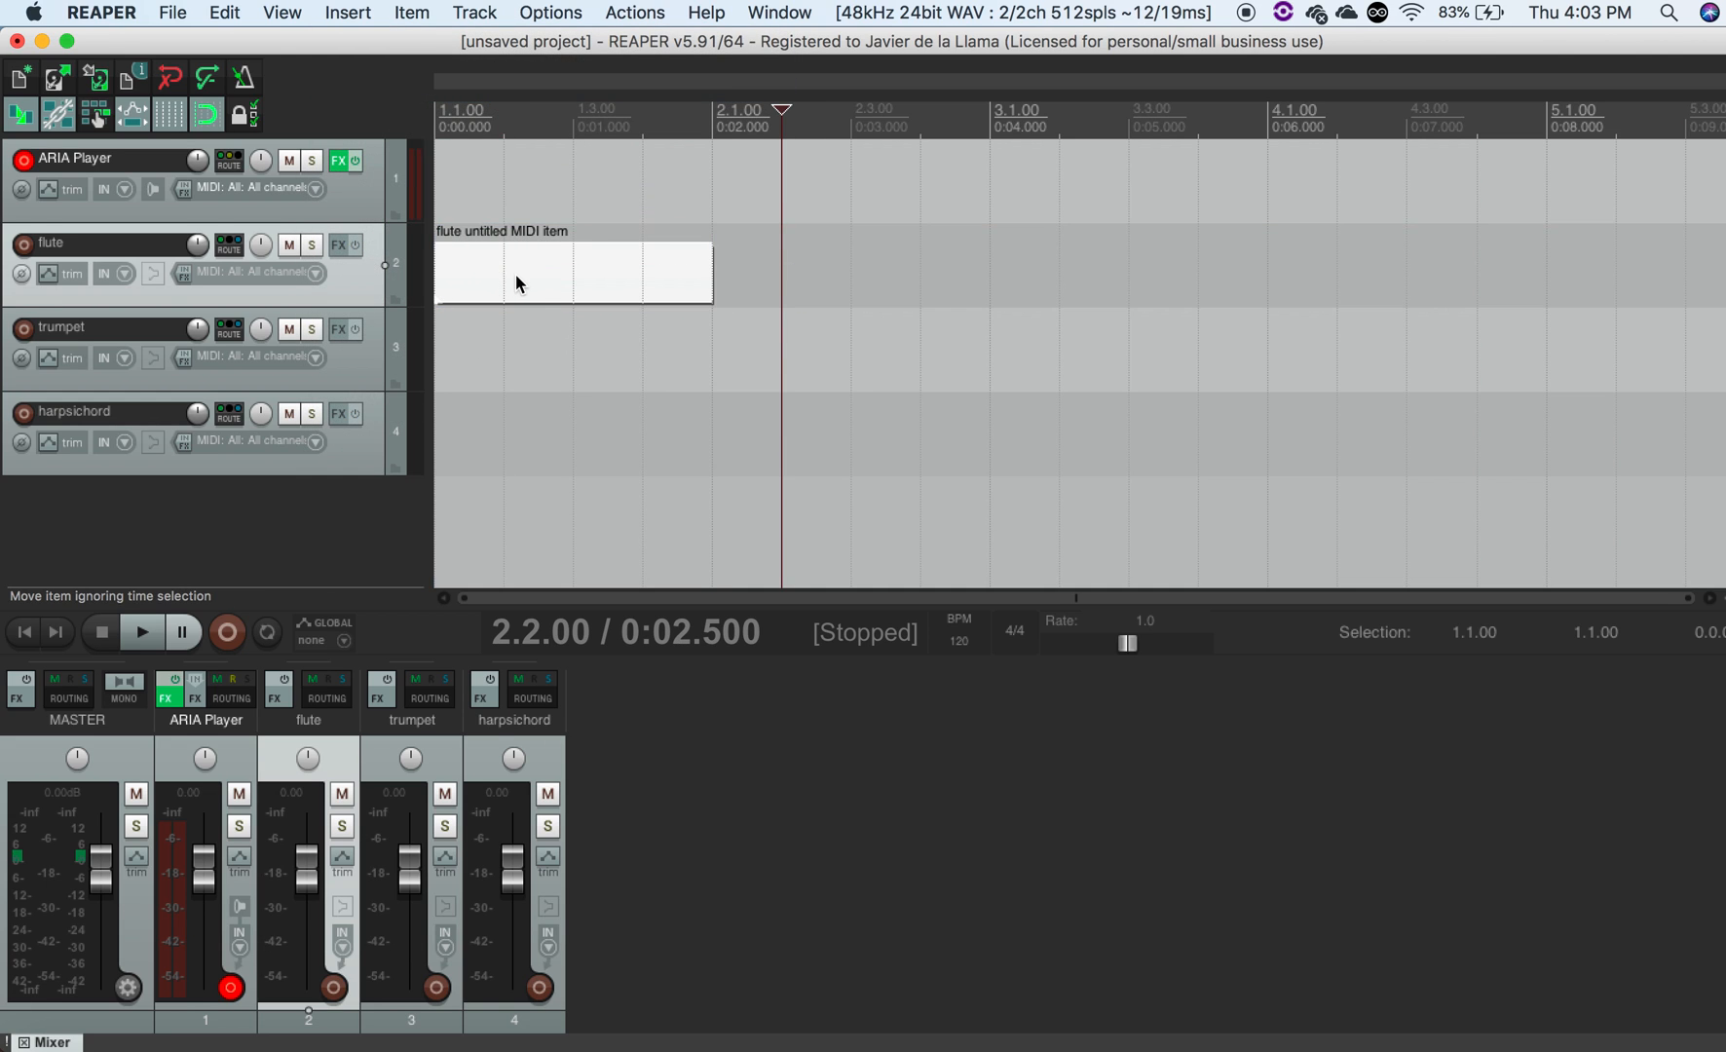
- Open the flute MIDI item and draw four quarter notes, C4, E4, D4 and F4, across the measure
double_click(506, 277)
left_click(113, 840)
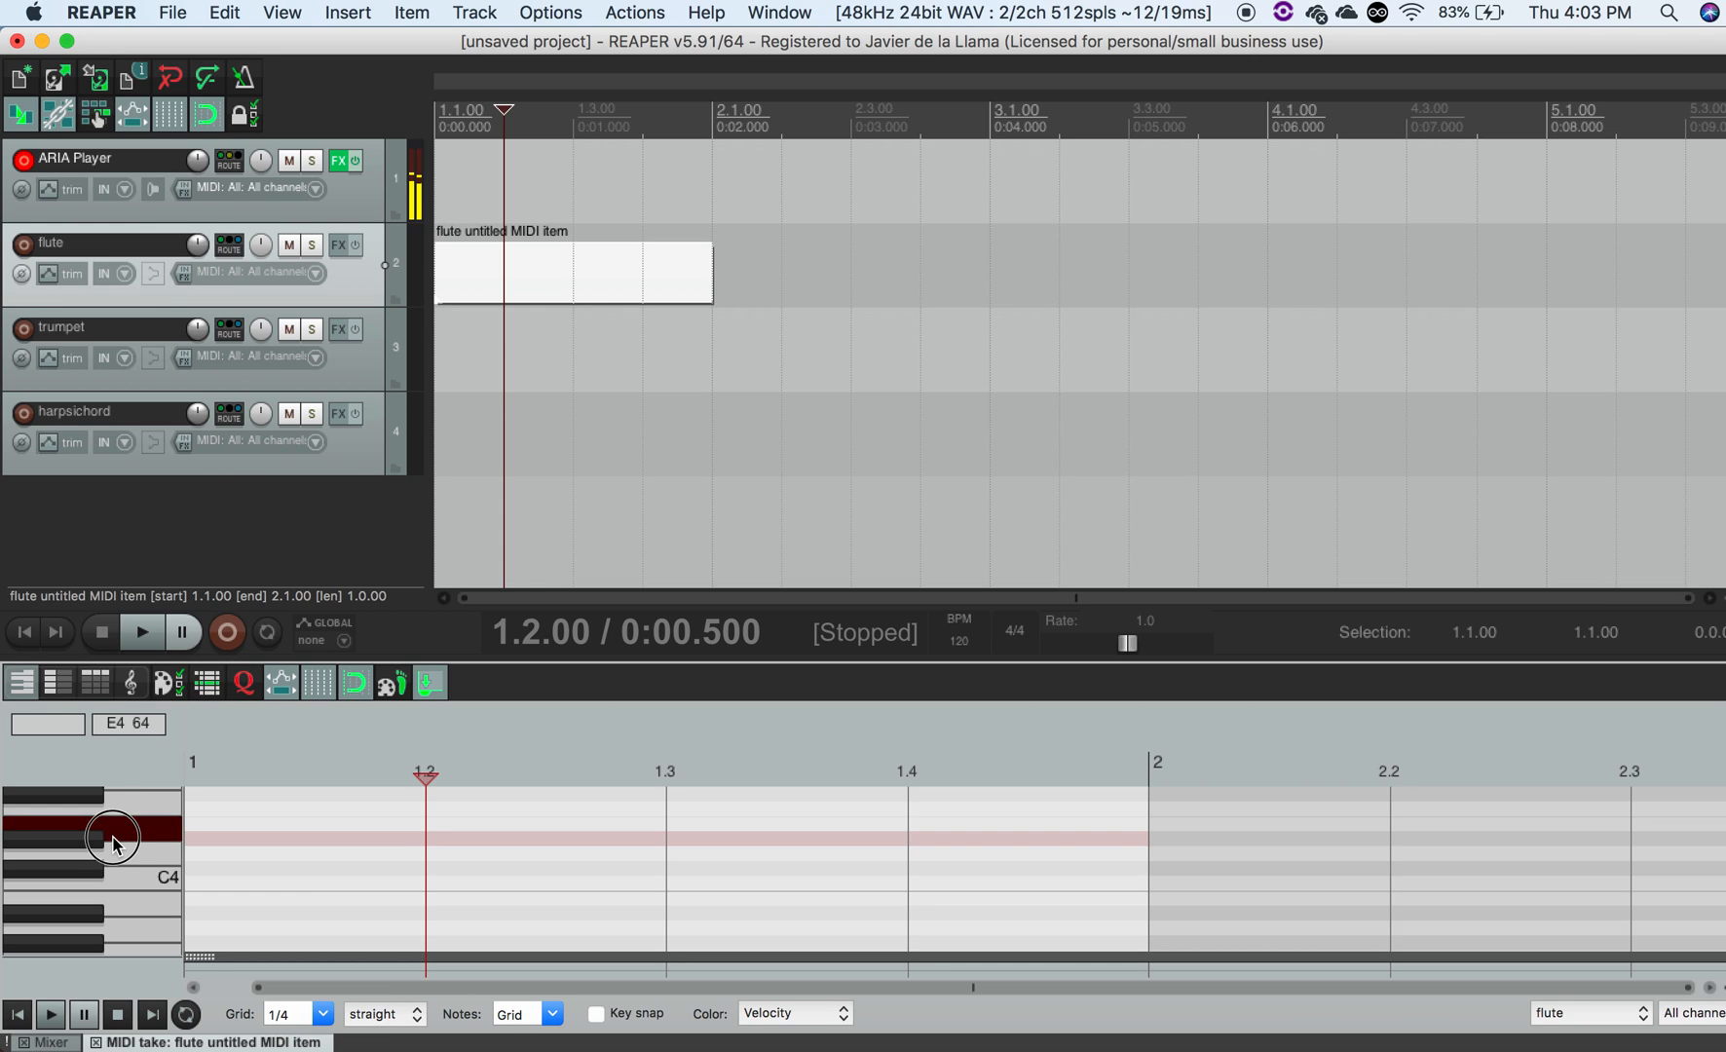
left_click(224, 877)
left_click(558, 826)
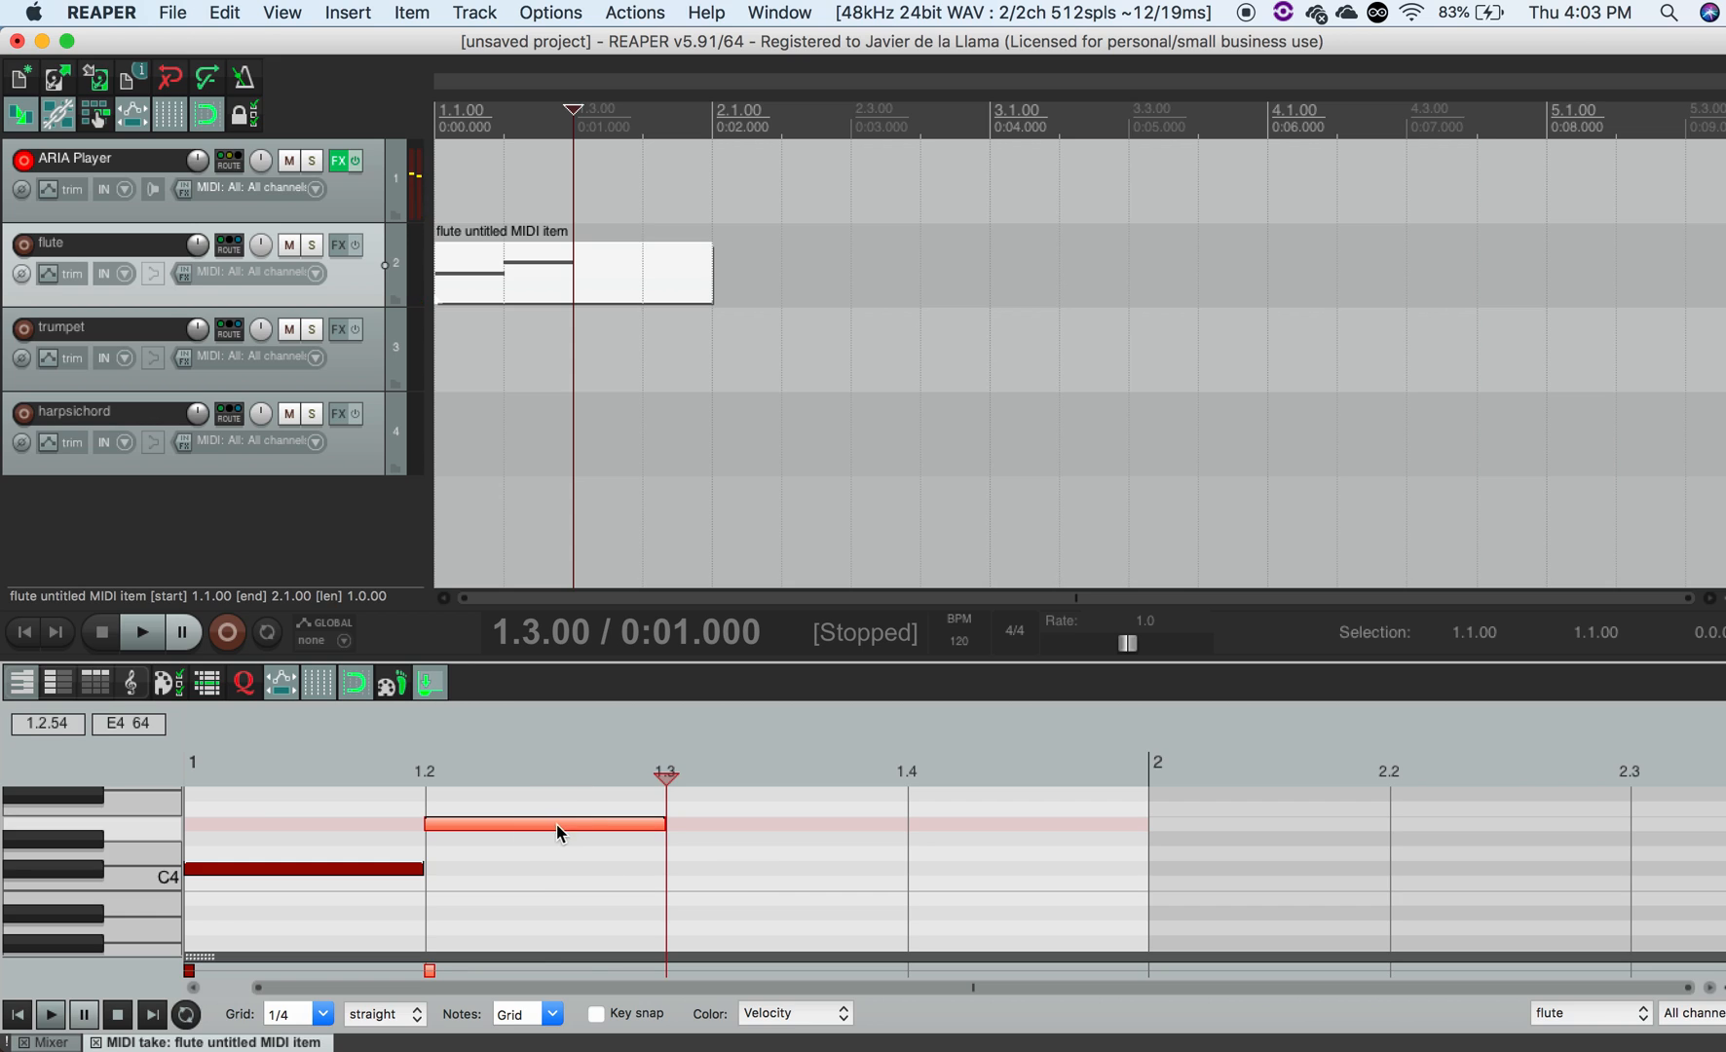
left_click(774, 874)
left_click(807, 861)
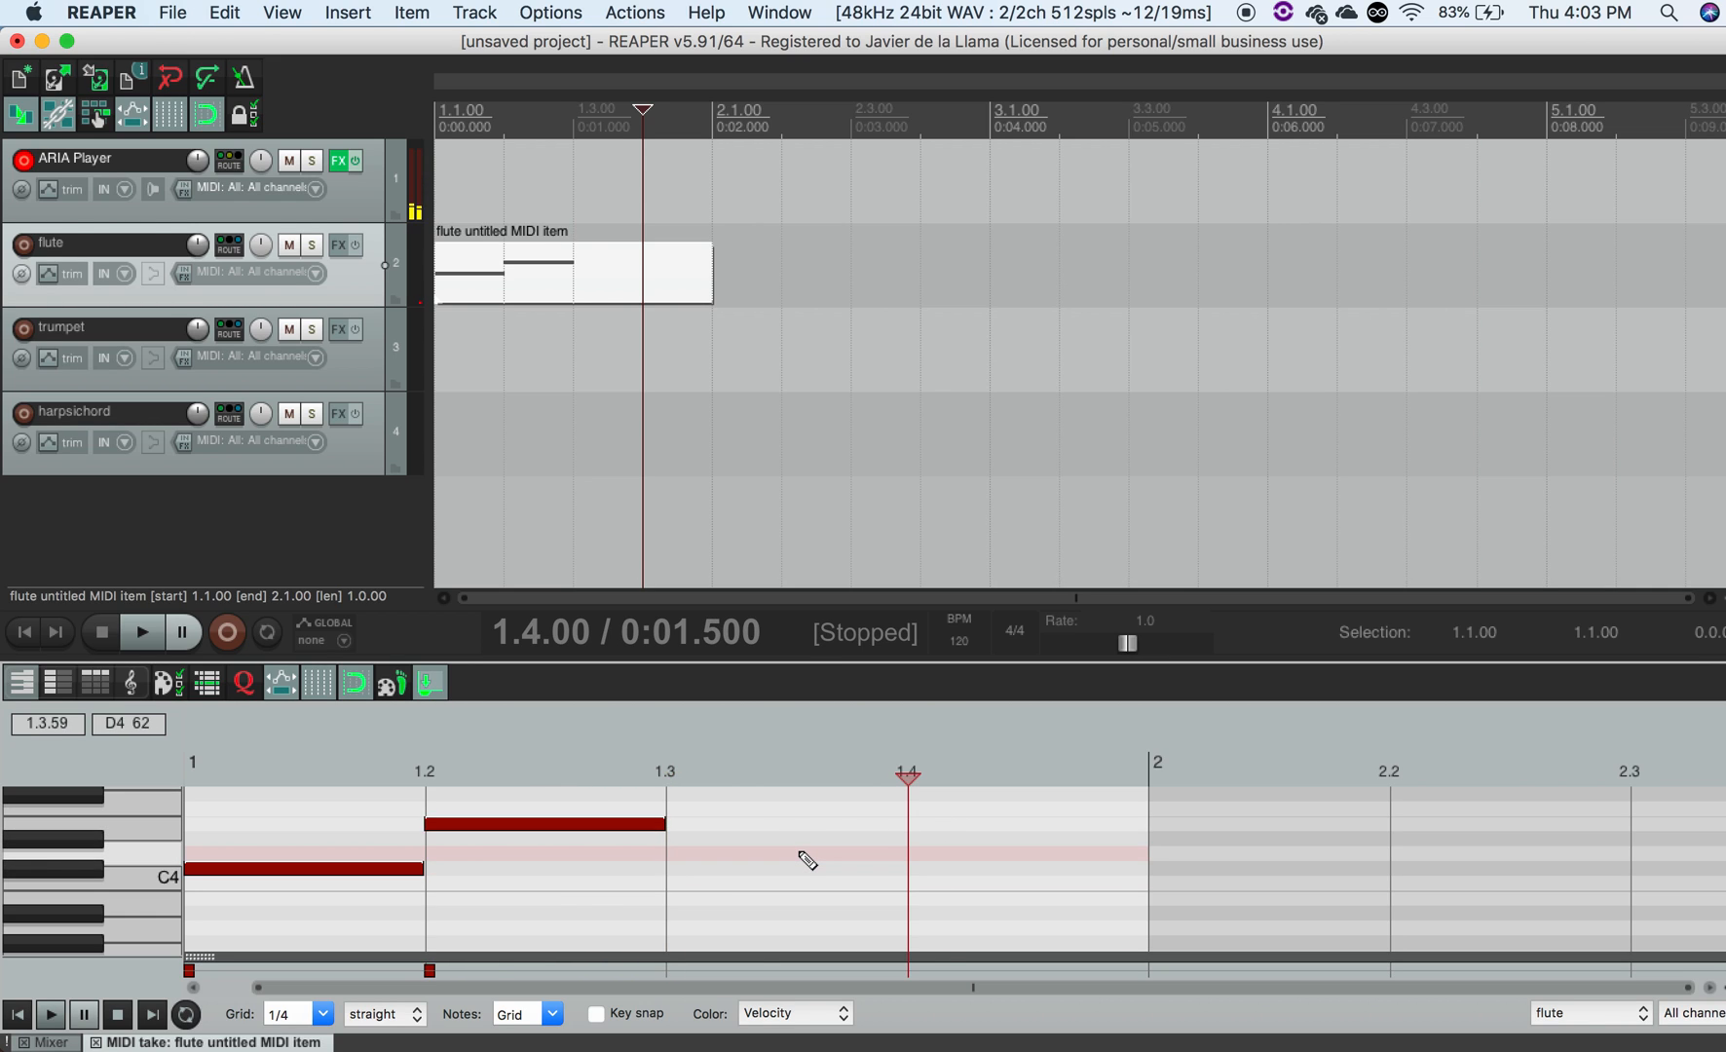
left_click(807, 861)
left_click(954, 809)
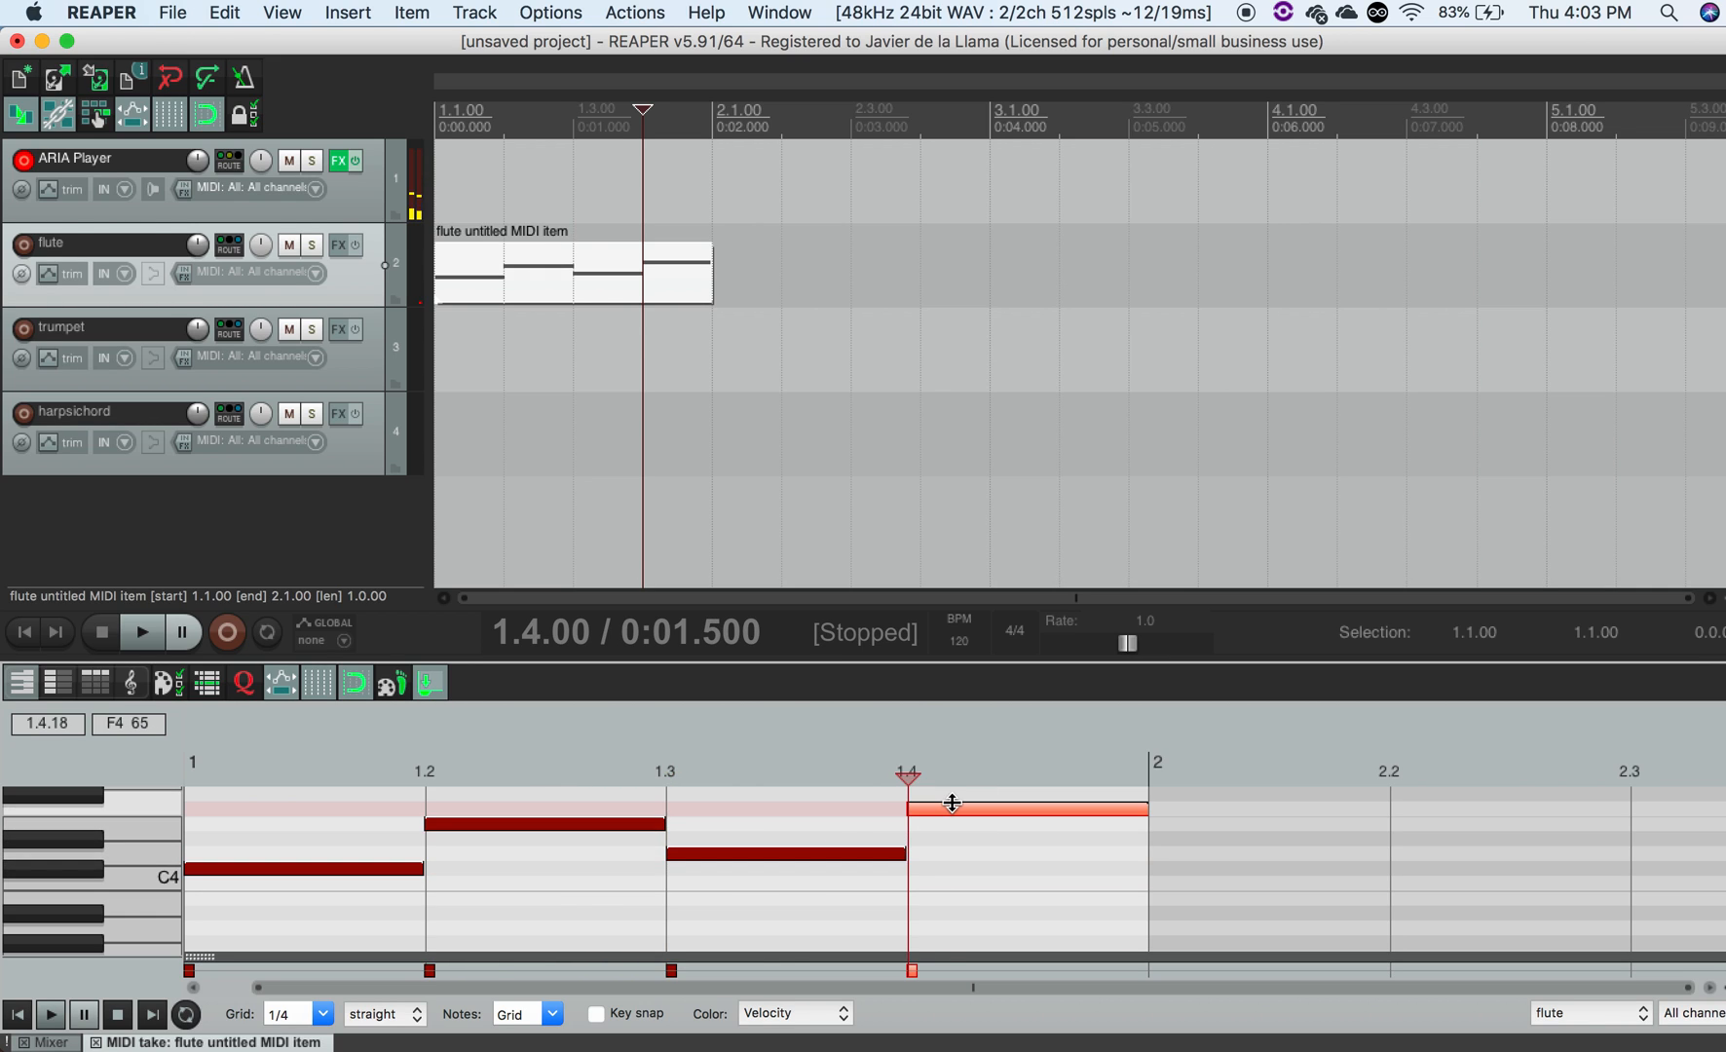
key("super+c")
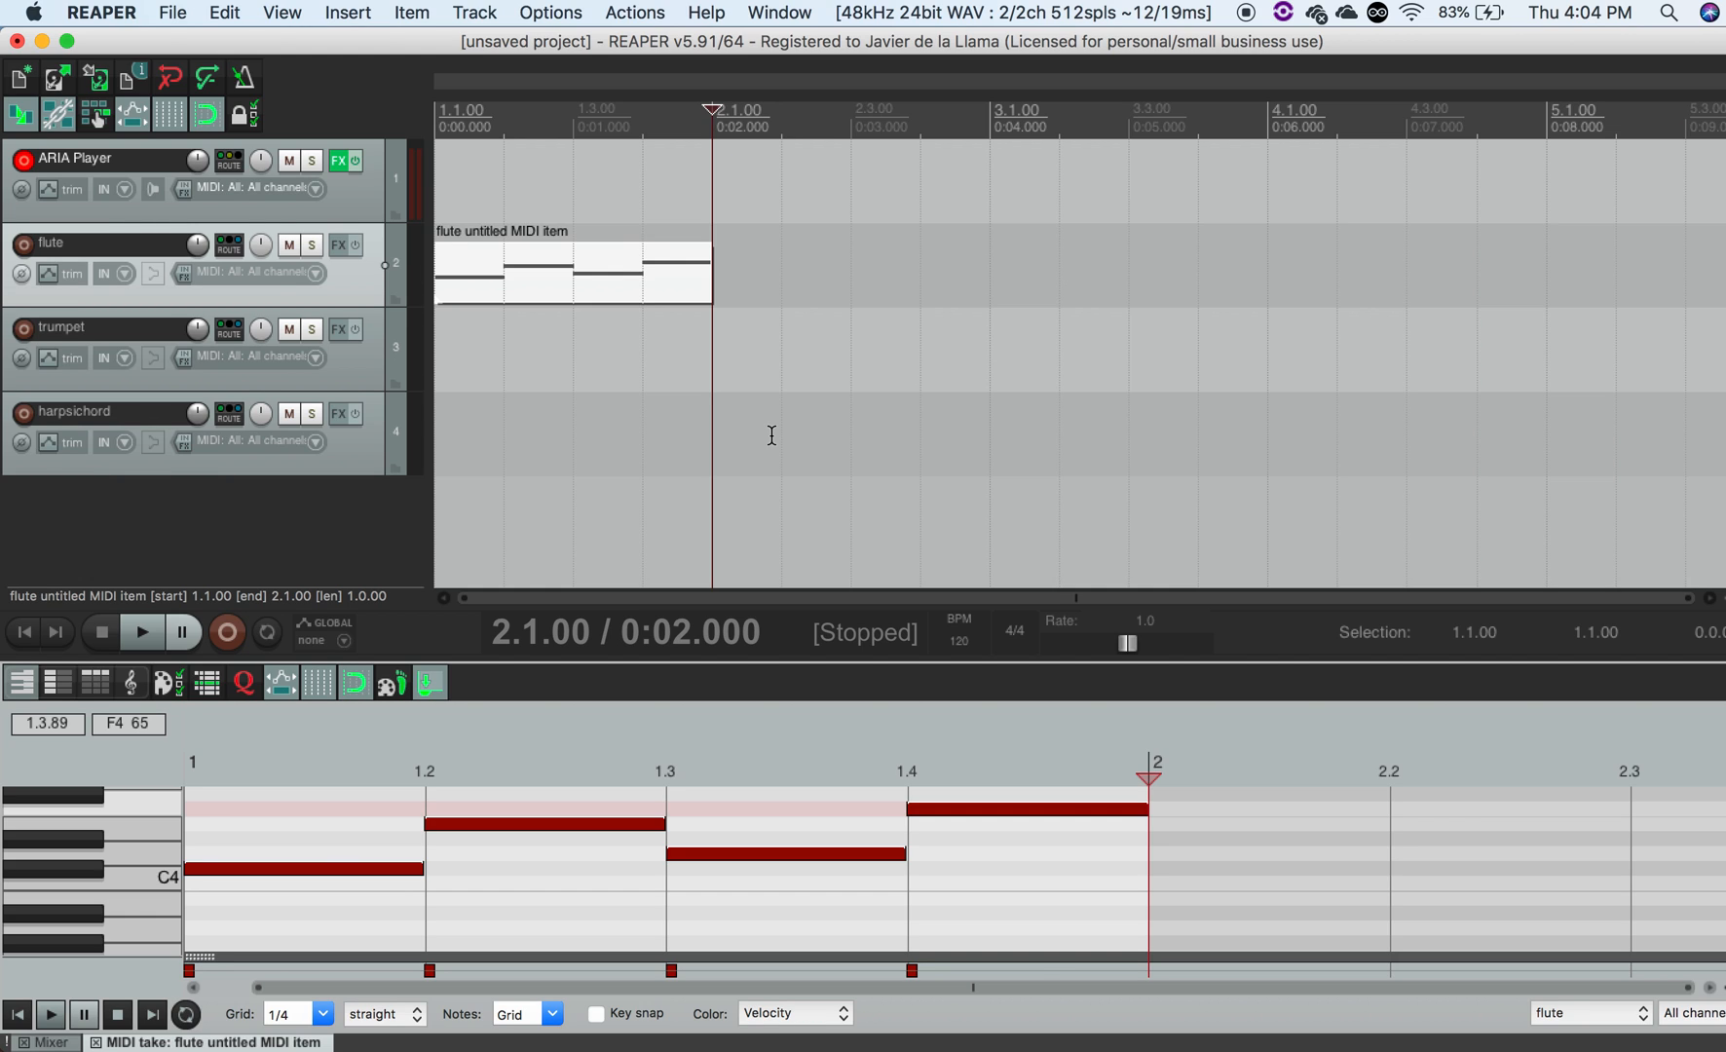
- Duplicate the flute MIDI item twice, placing copies on the trumpet track at measure 2 and harpsichord at measure 3
left_click(643, 287)
key("super+d")
left_click_drag(791, 292, 785, 362)
key("super+d")
left_click_drag(1084, 382, 1106, 453)
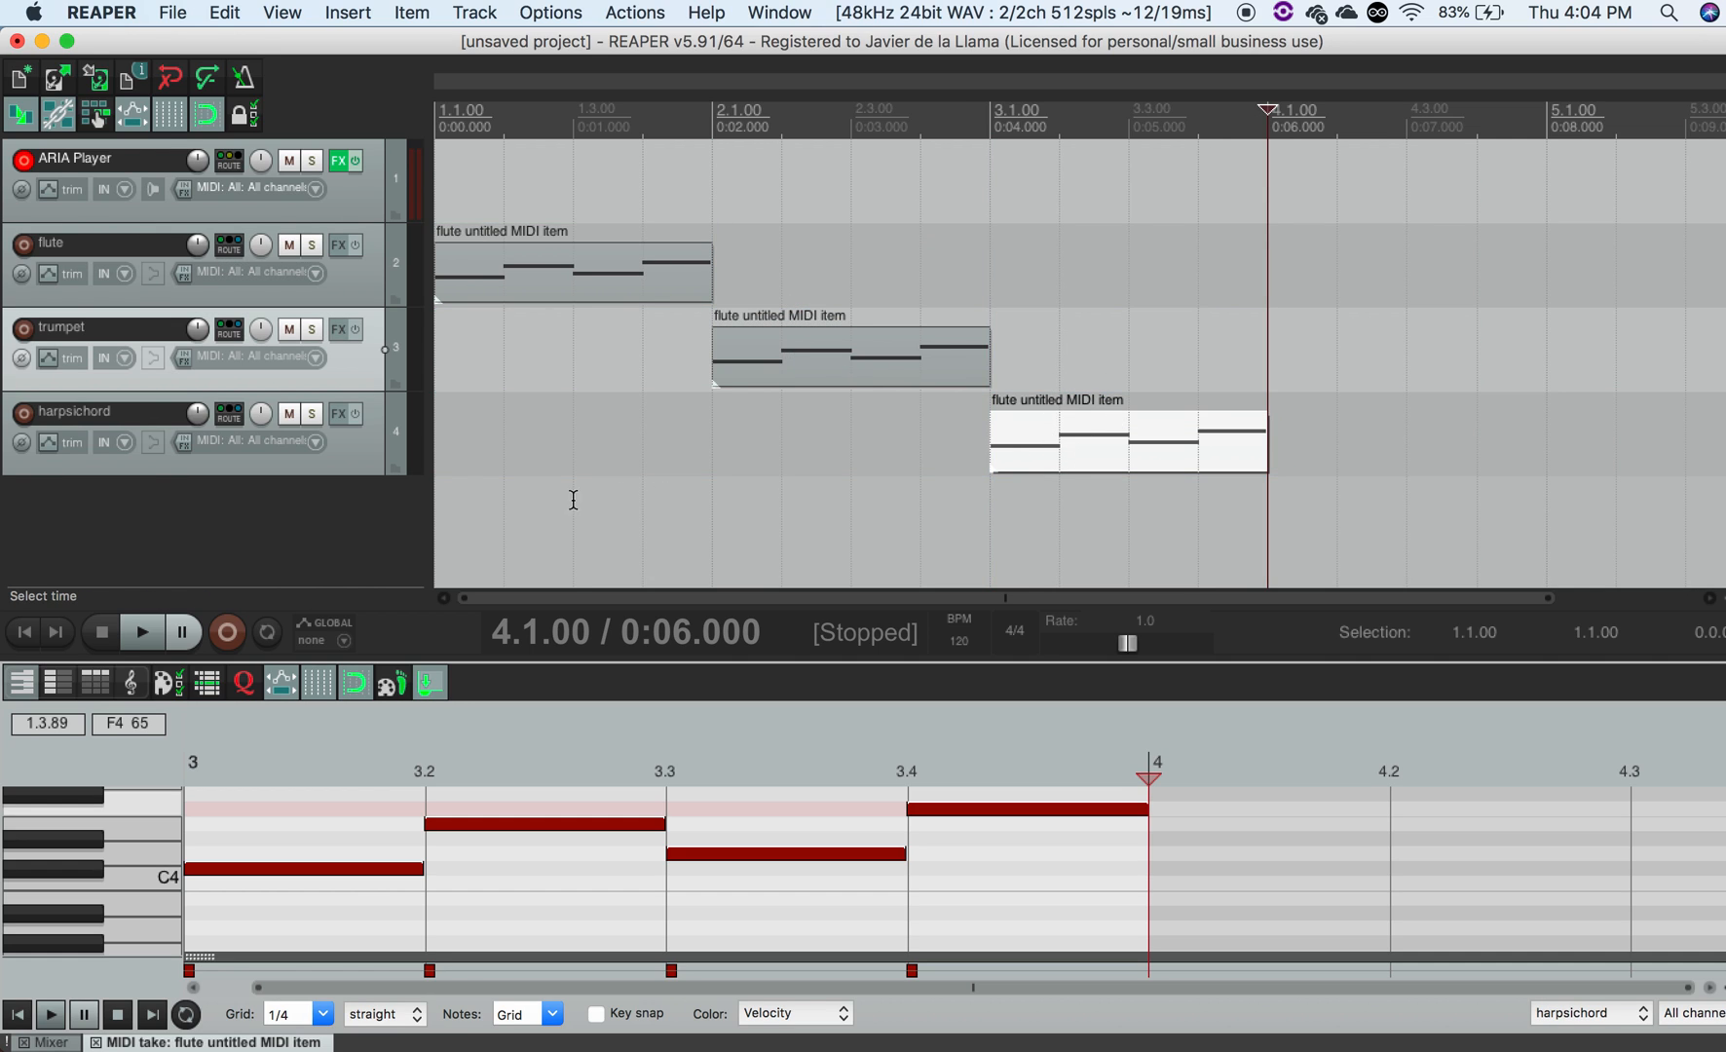
- Play the project from the start to hear the three instruments
left_click(23, 635)
key("space")
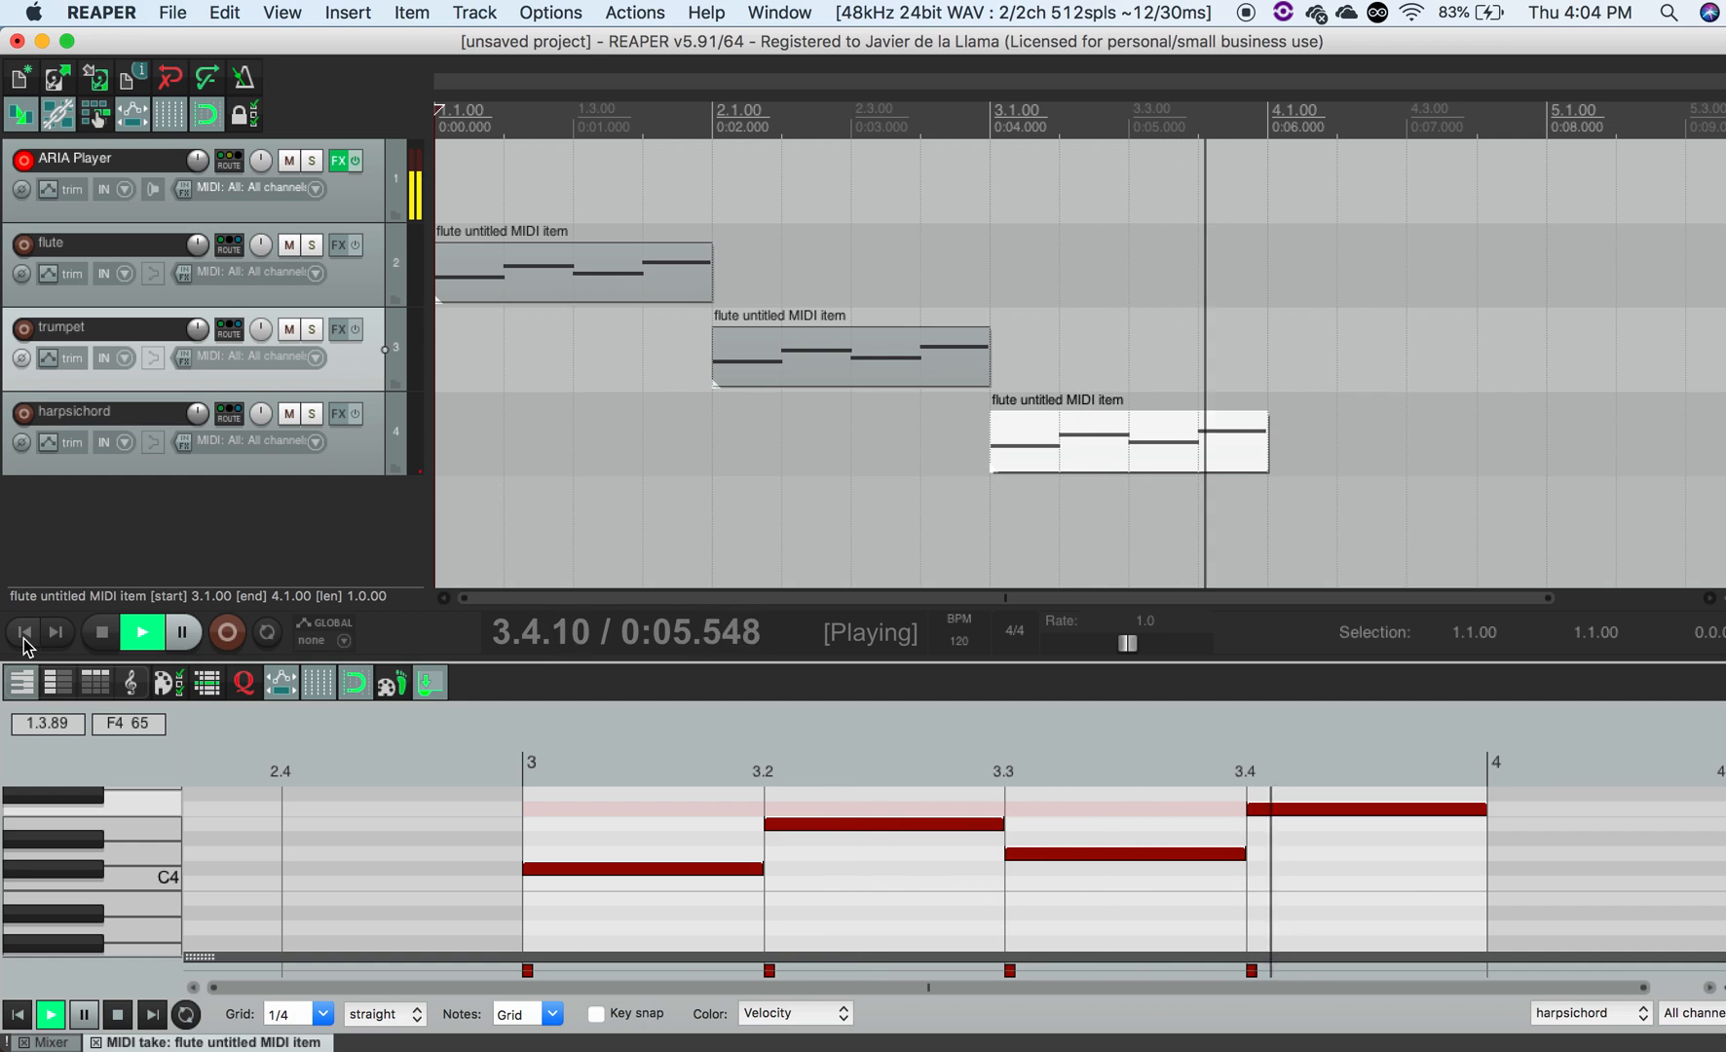
key("space")
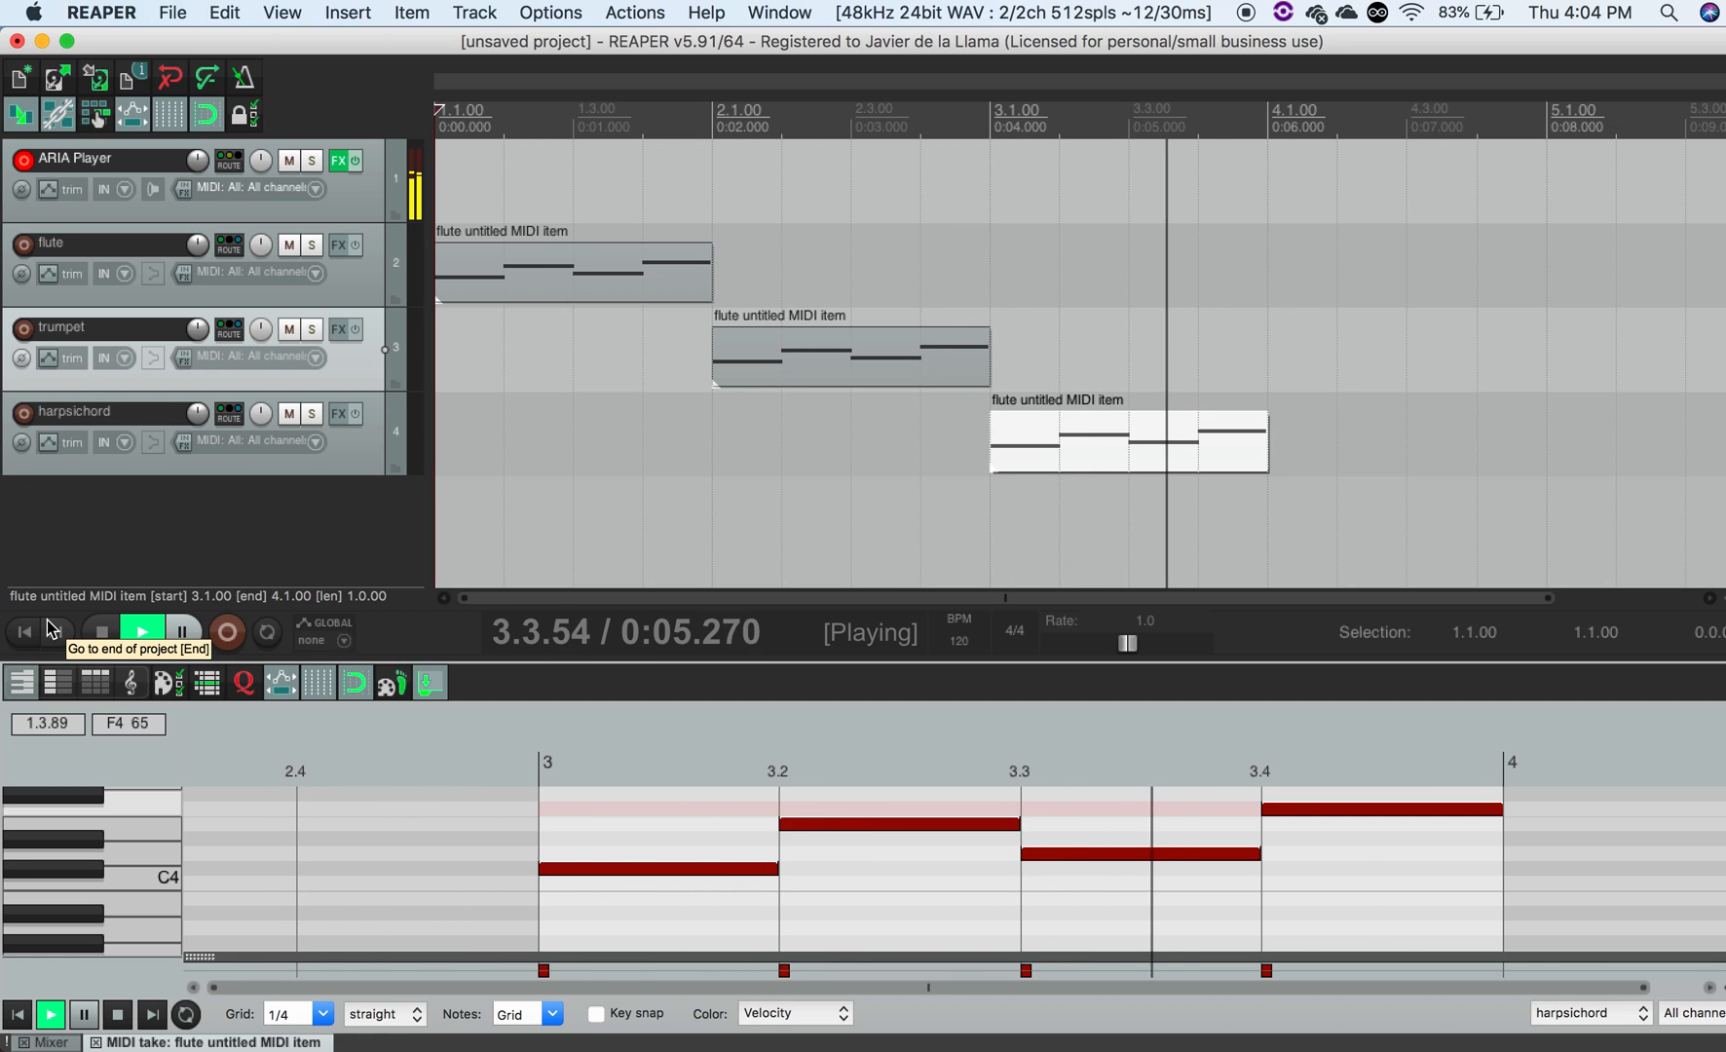
key("space")
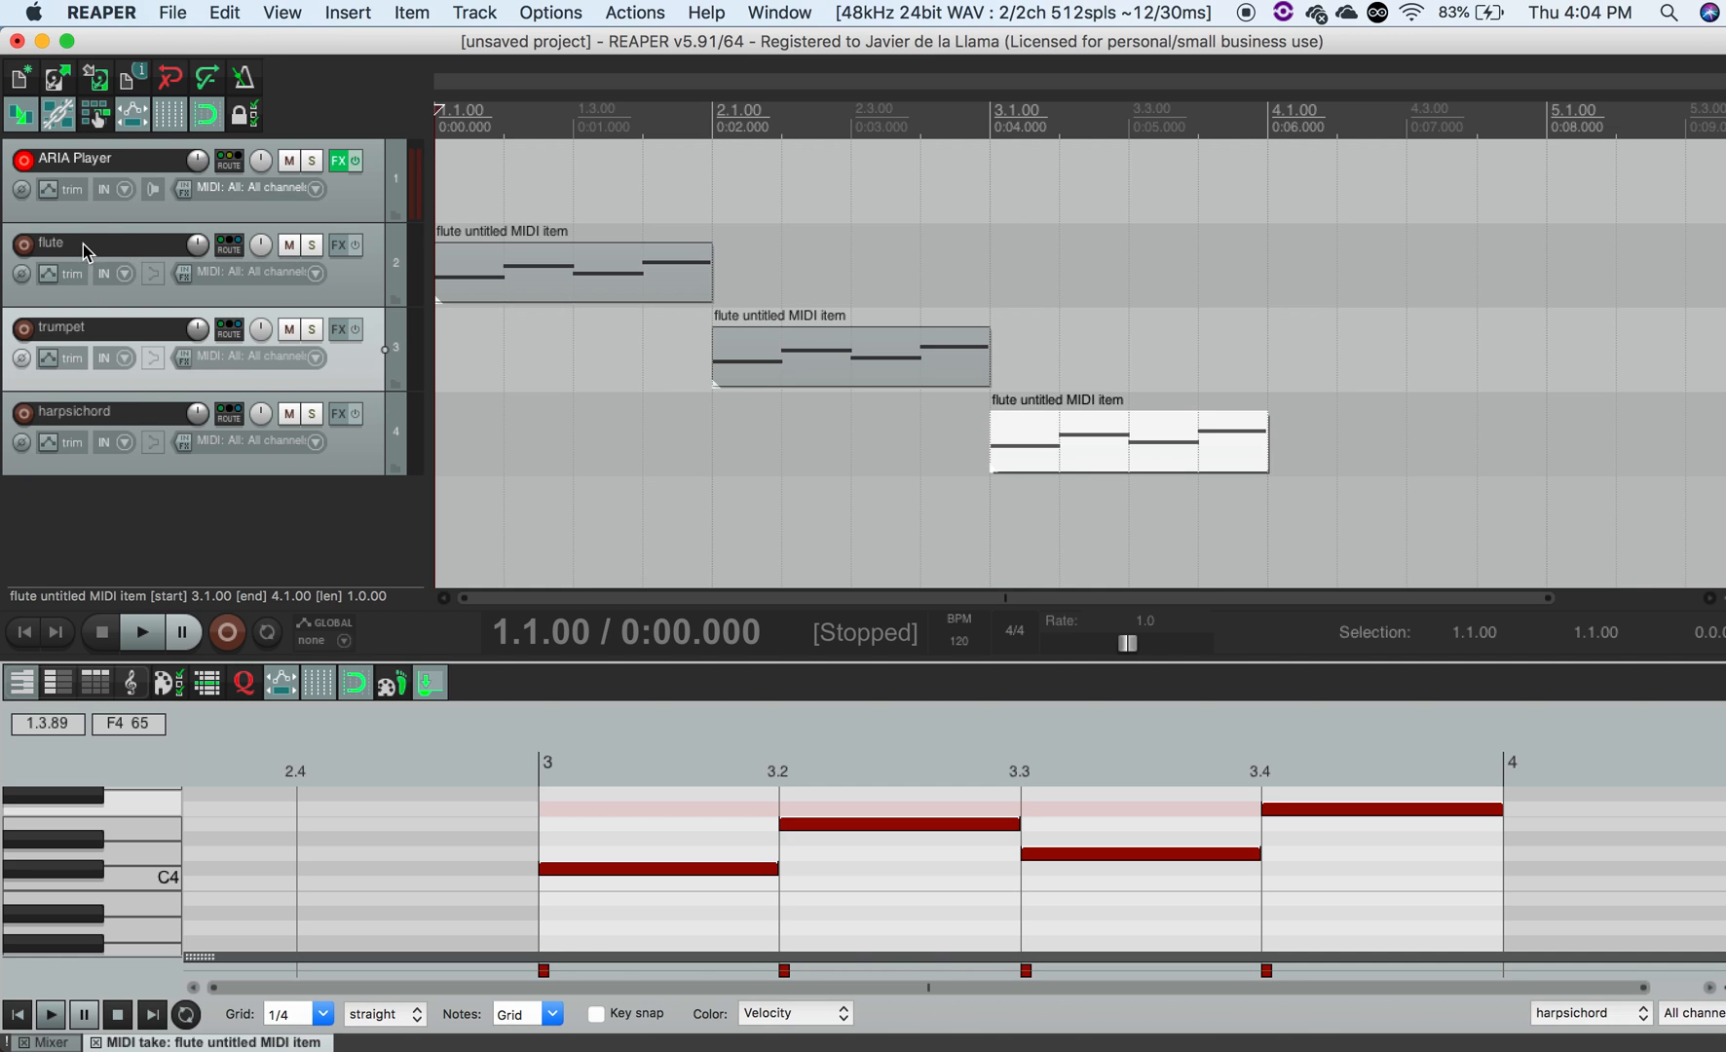
left_click(338, 245)
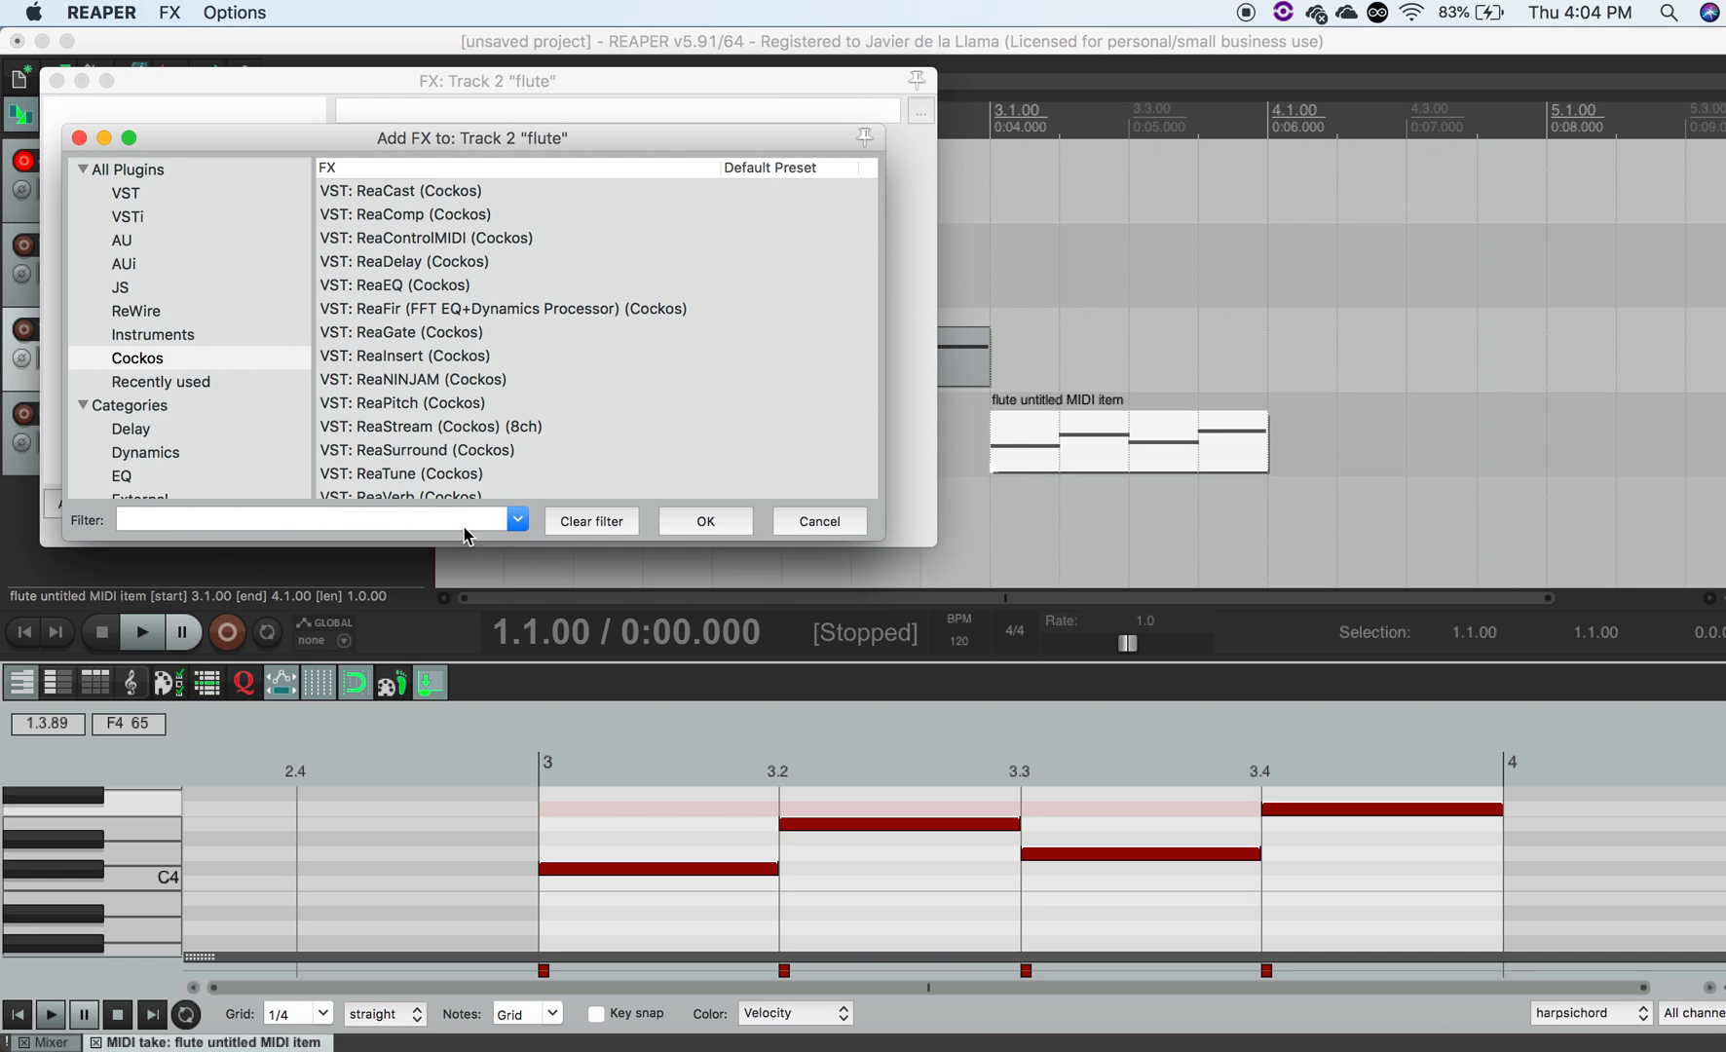
left_click(787, 523)
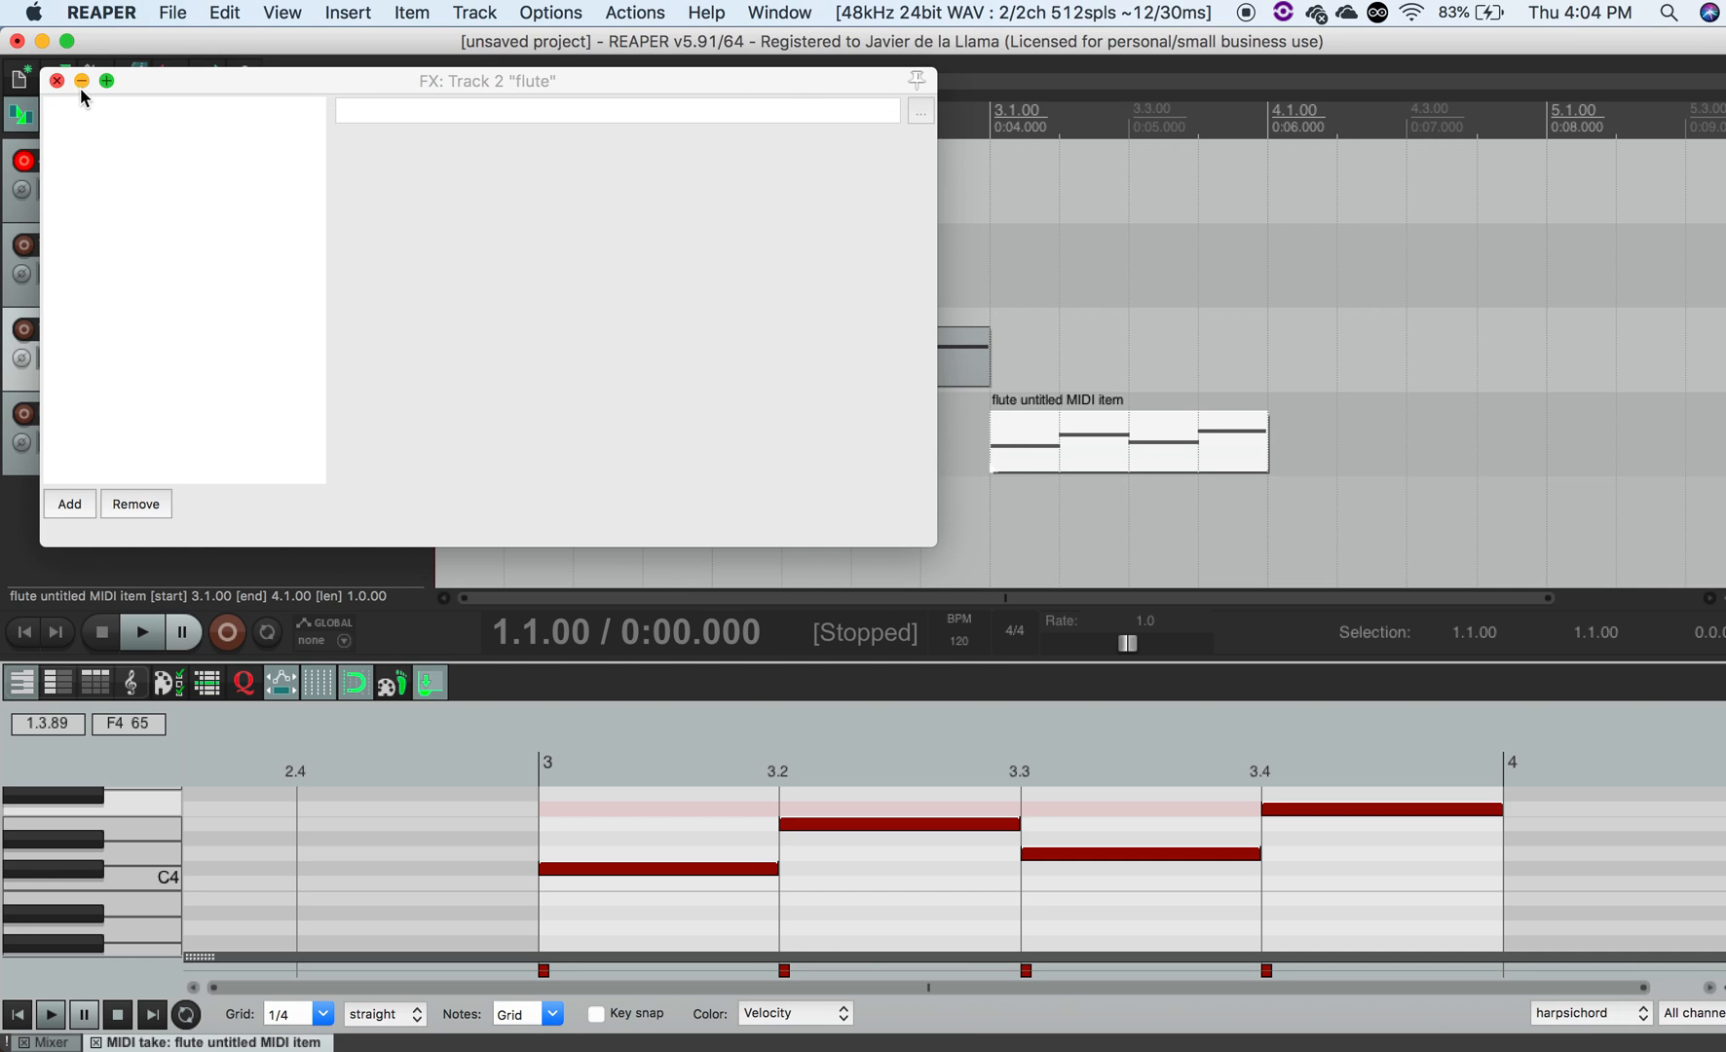
left_click(55, 80)
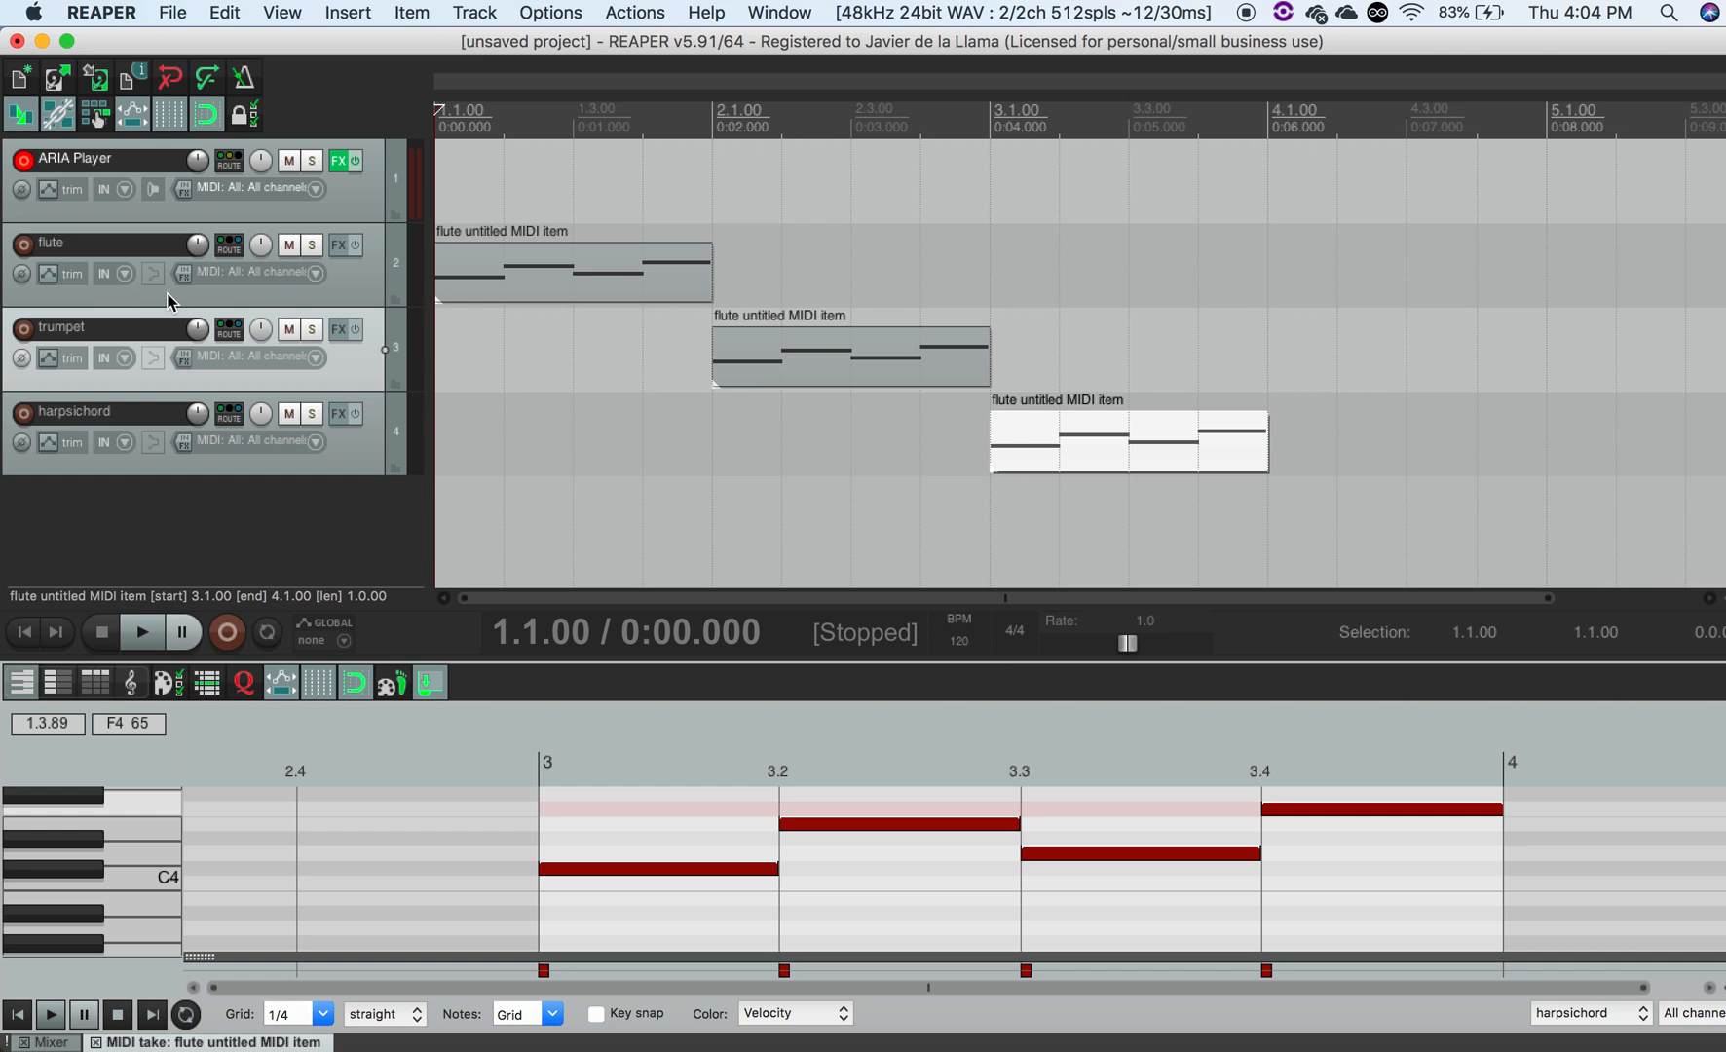
- Open the ARIA Player's mixer, pan channel 3 (Harpsichord) toward the right, and play the project to hear it
left_click(340, 161)
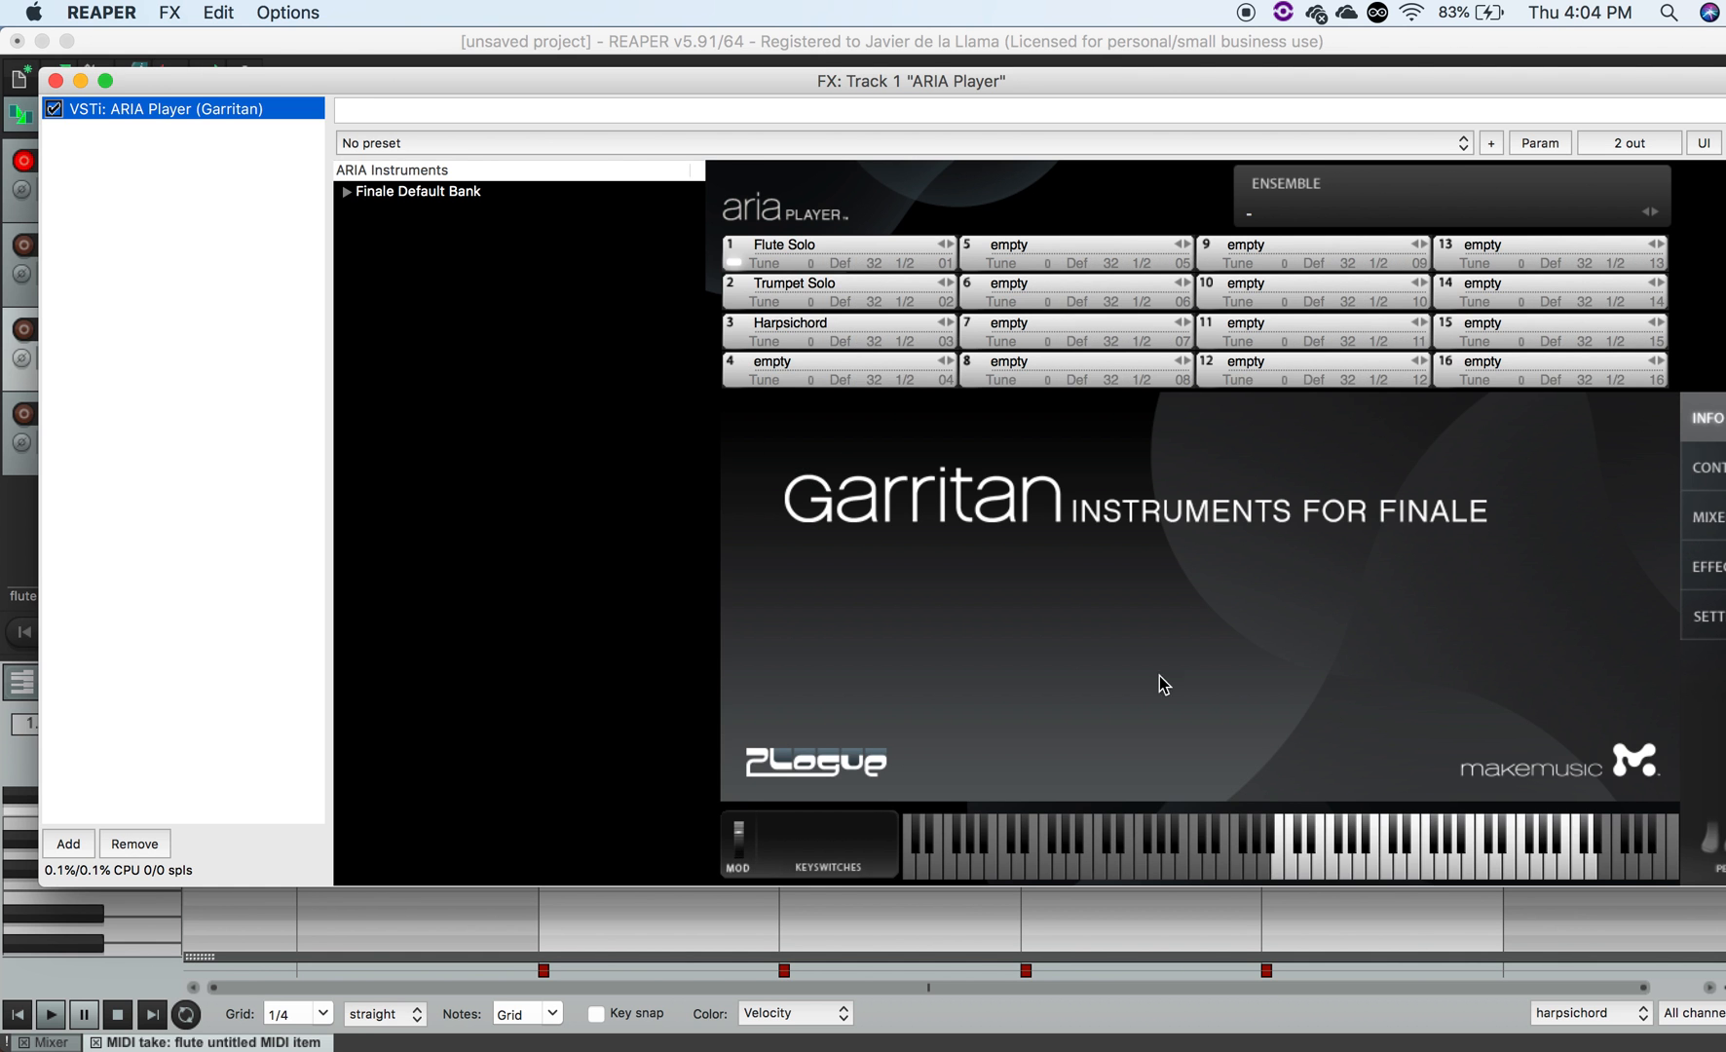
left_click_drag(1376, 85, 1283, 85)
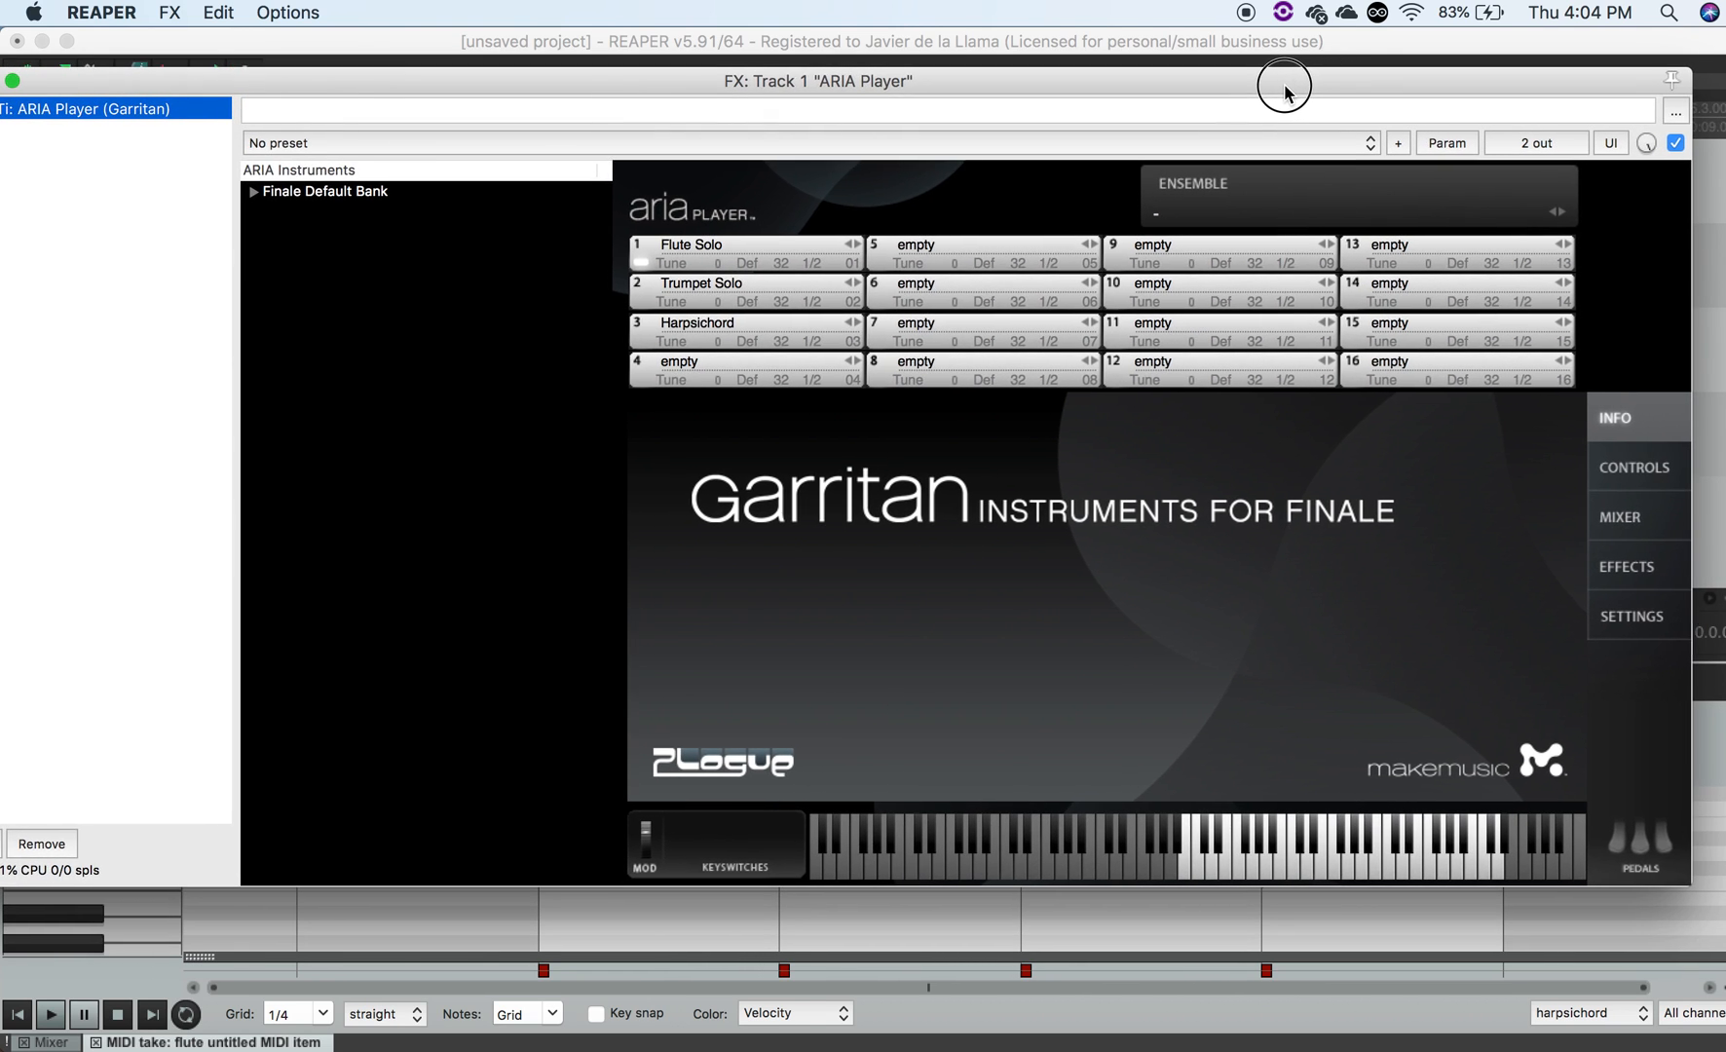
left_click(1616, 521)
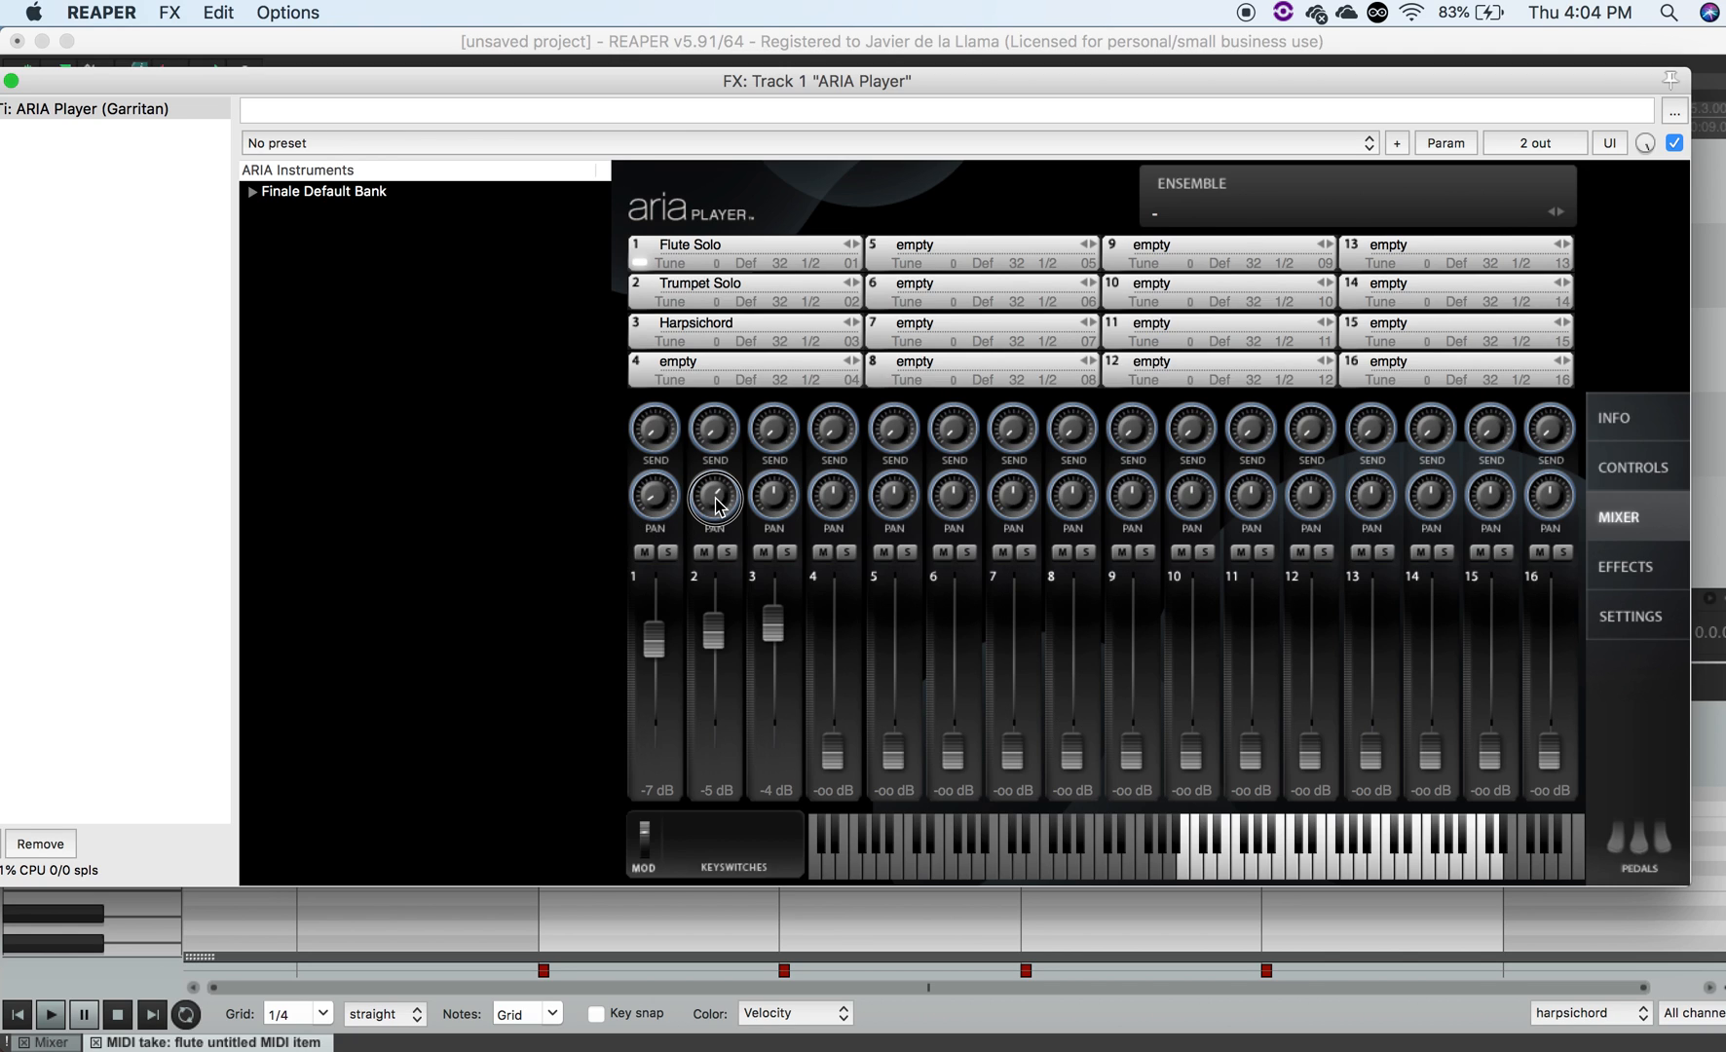
left_click_drag(770, 501, 818, 381)
left_click(499, 105)
left_click_drag(217, 83, 312, 75)
left_click(56, 73)
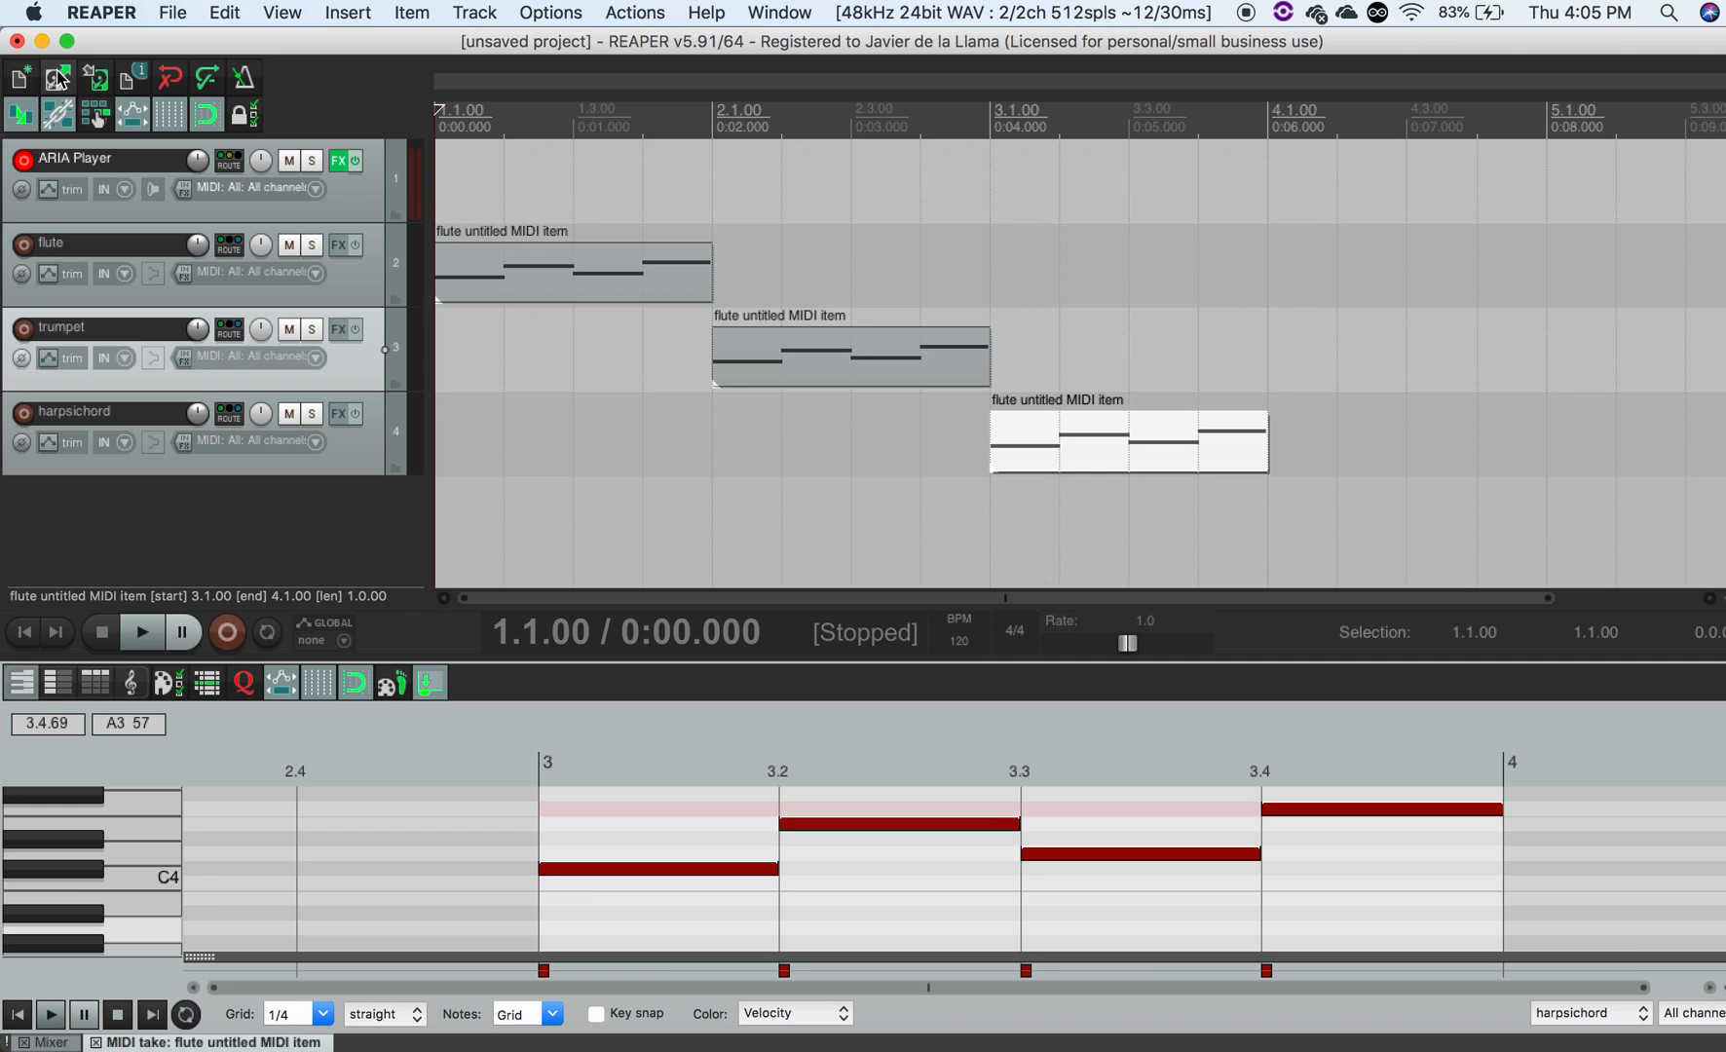
key("space")
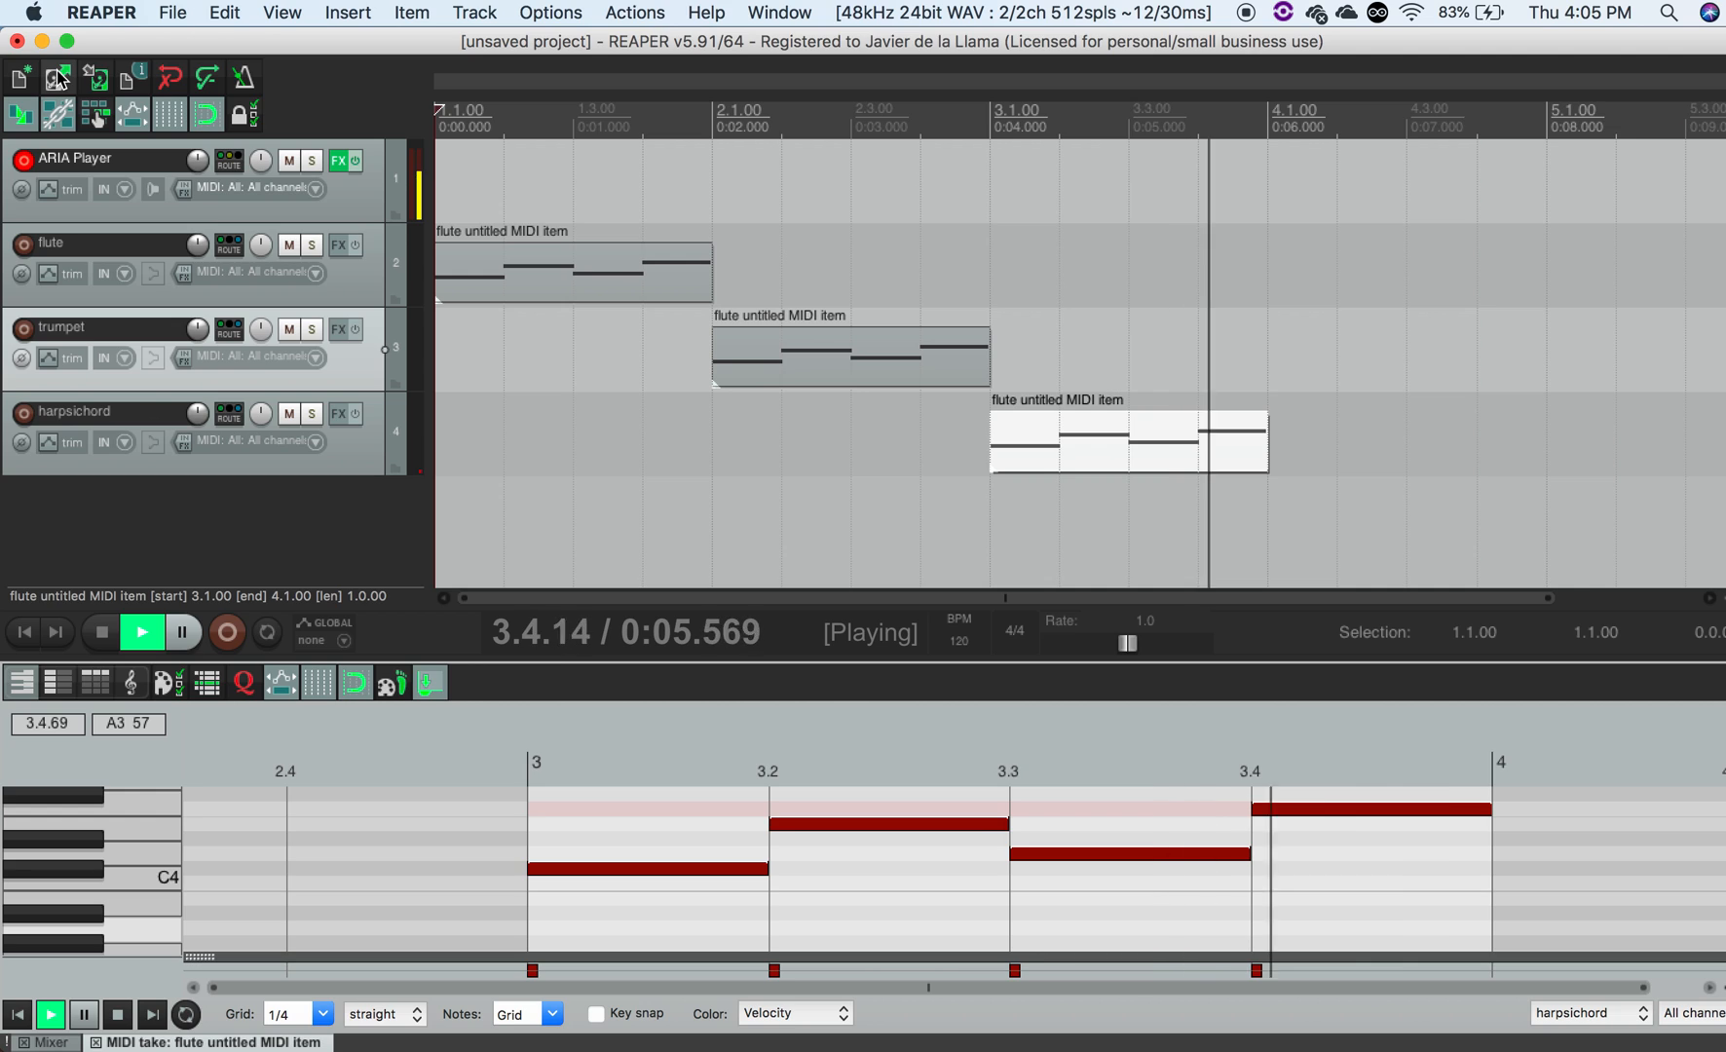
key("space")
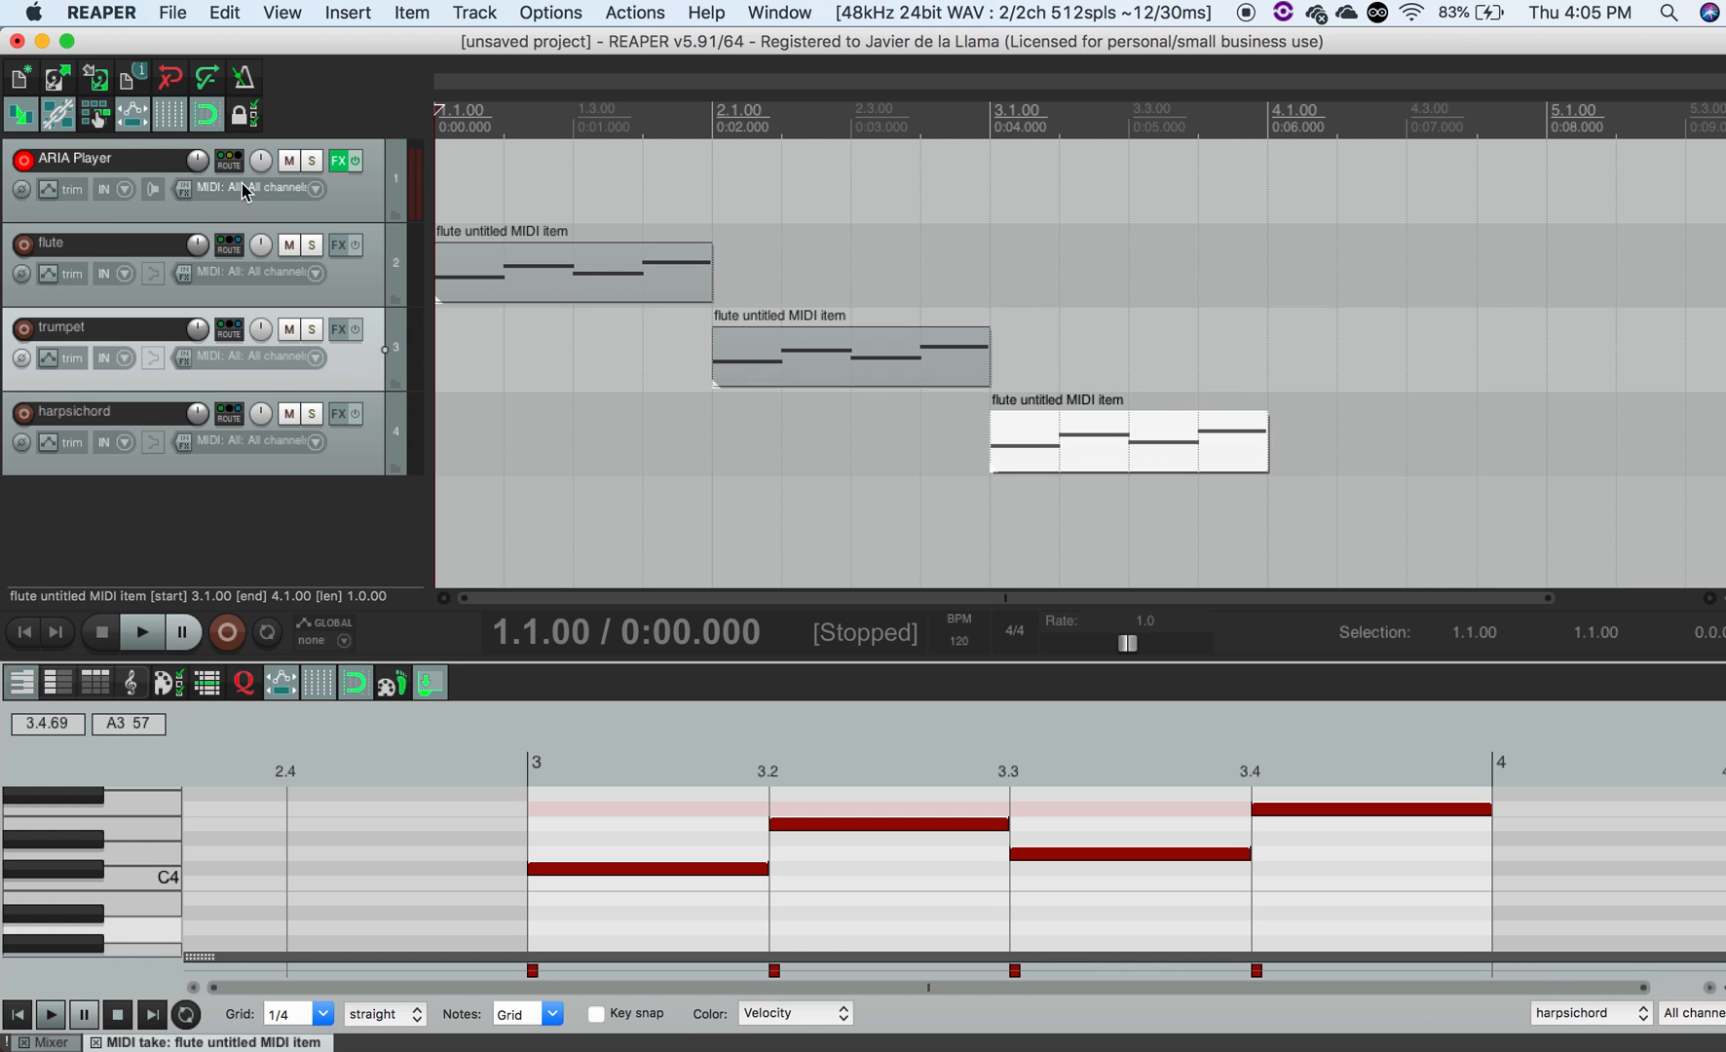
- Browse the ARIA Player's Effects and Settings pages and the list of tuning reference options
left_click(339, 160)
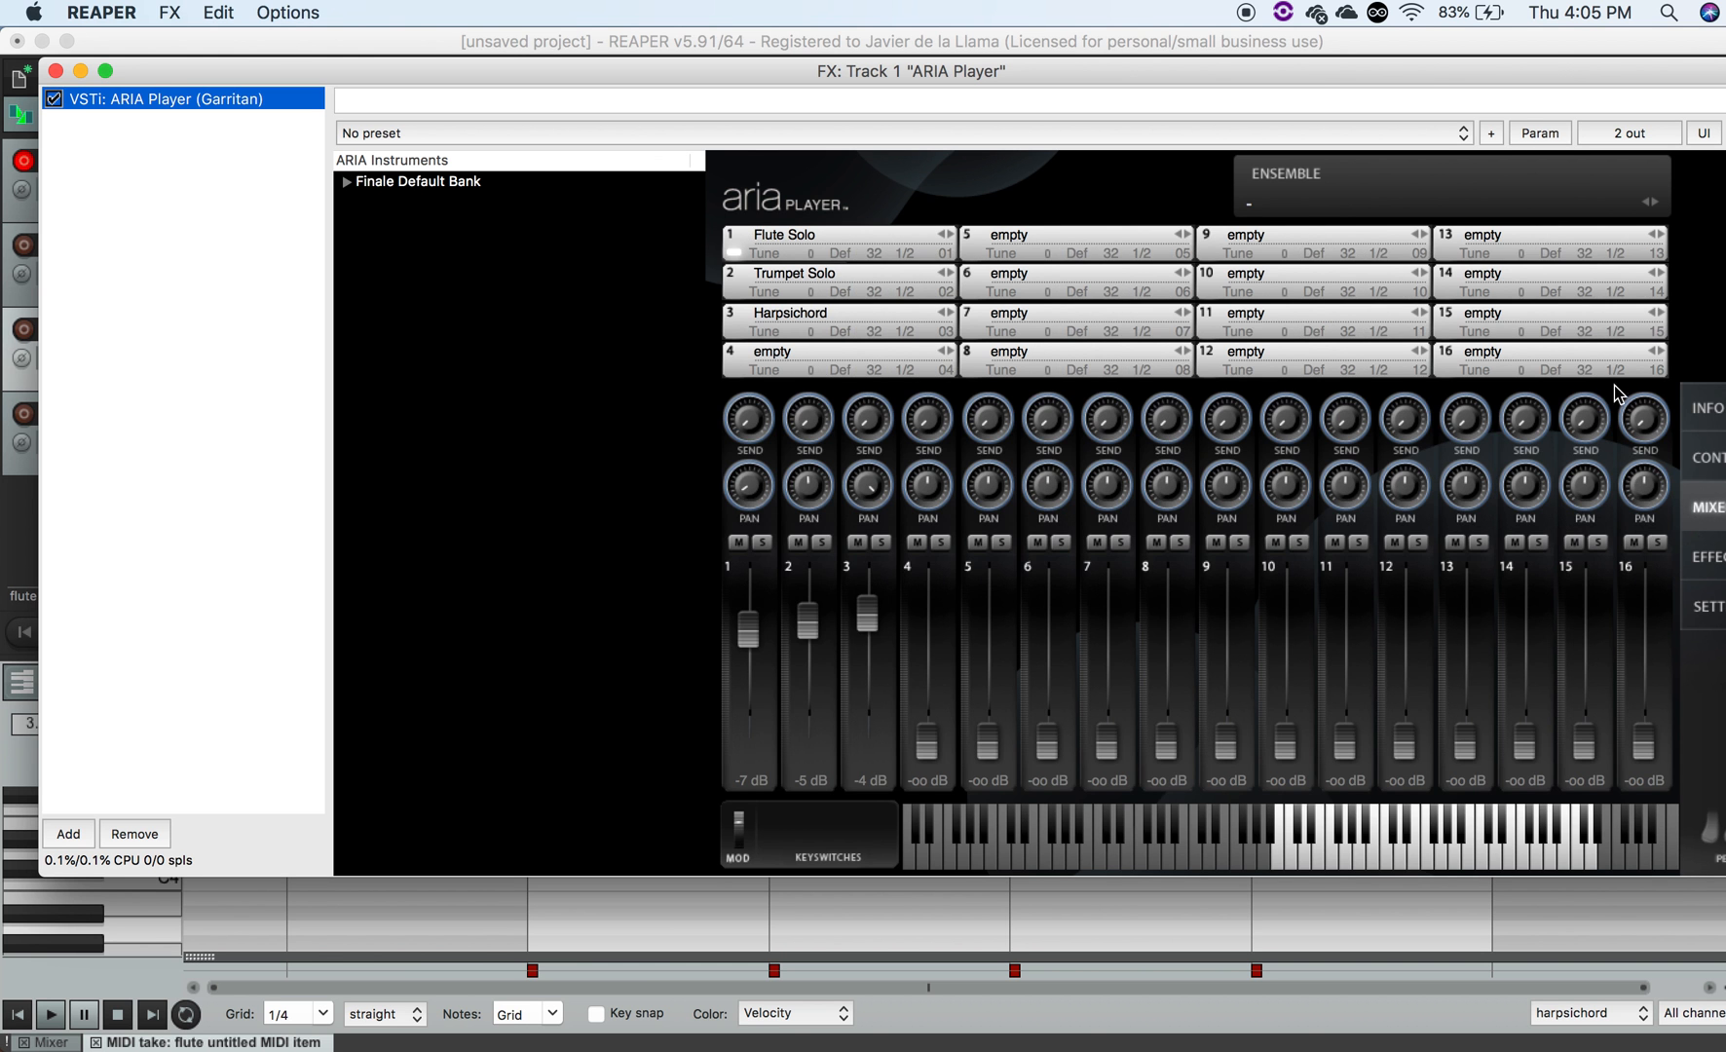
left_click_drag(1548, 64, 1395, 73)
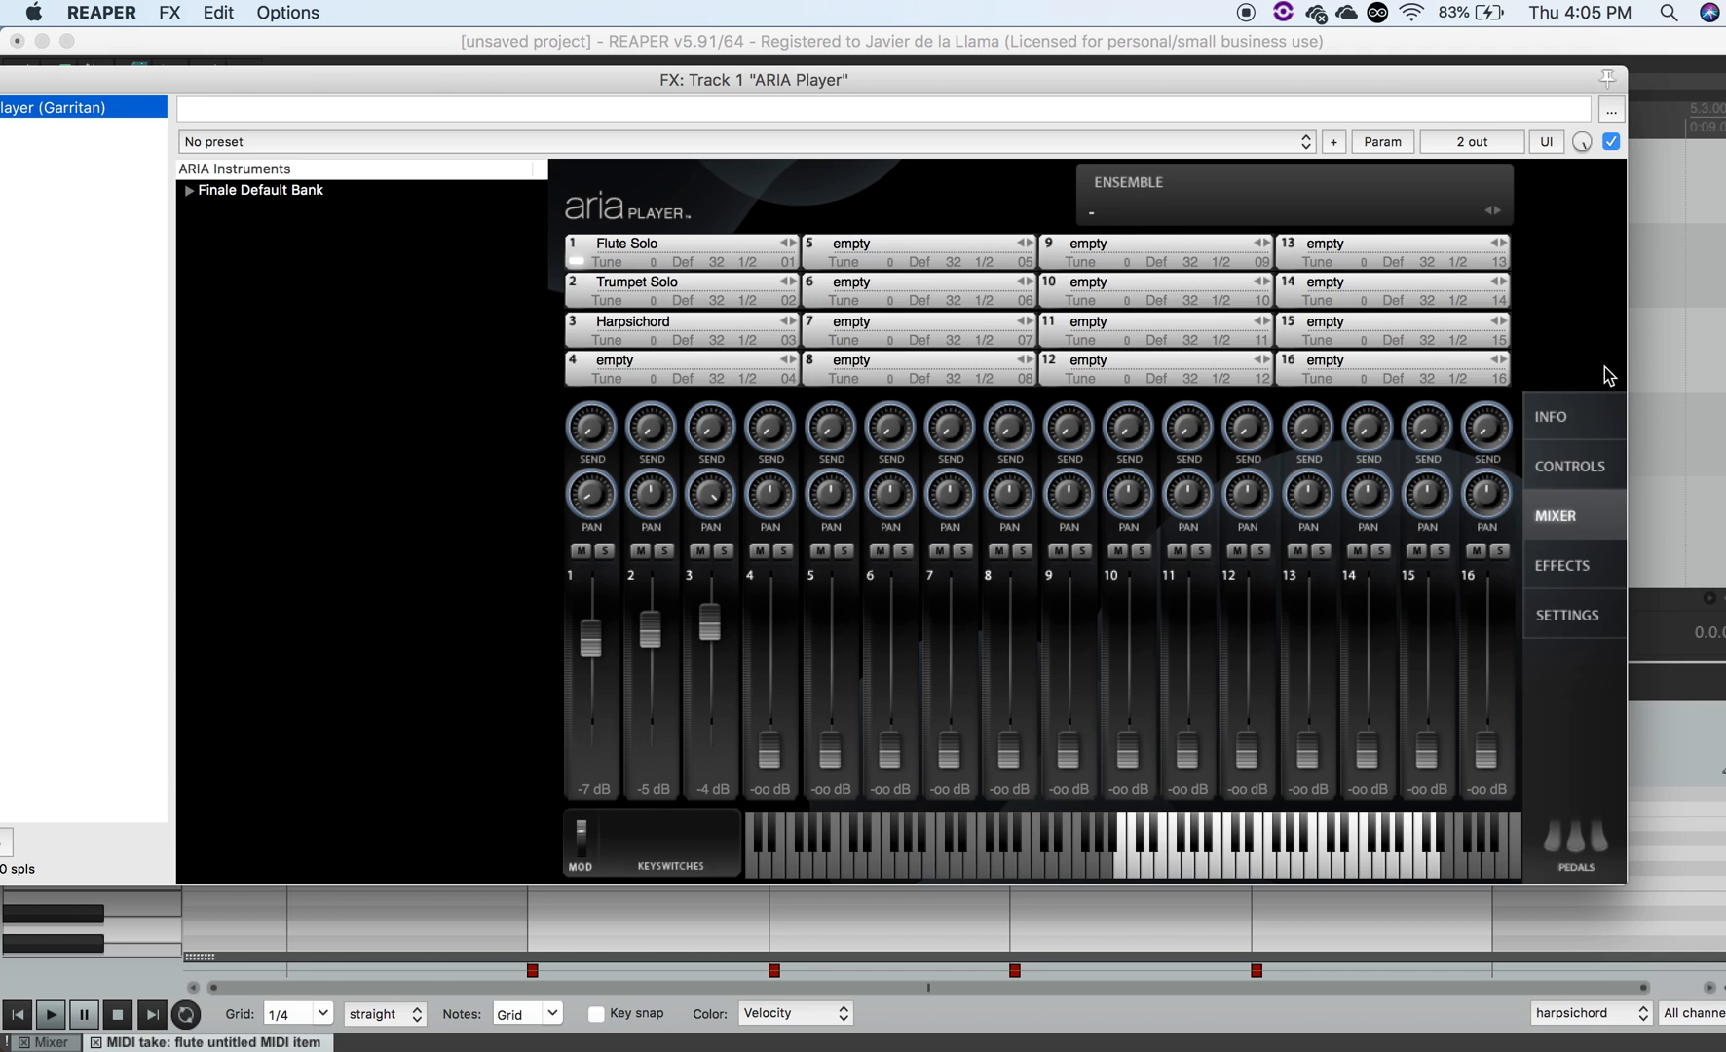
left_click(1560, 565)
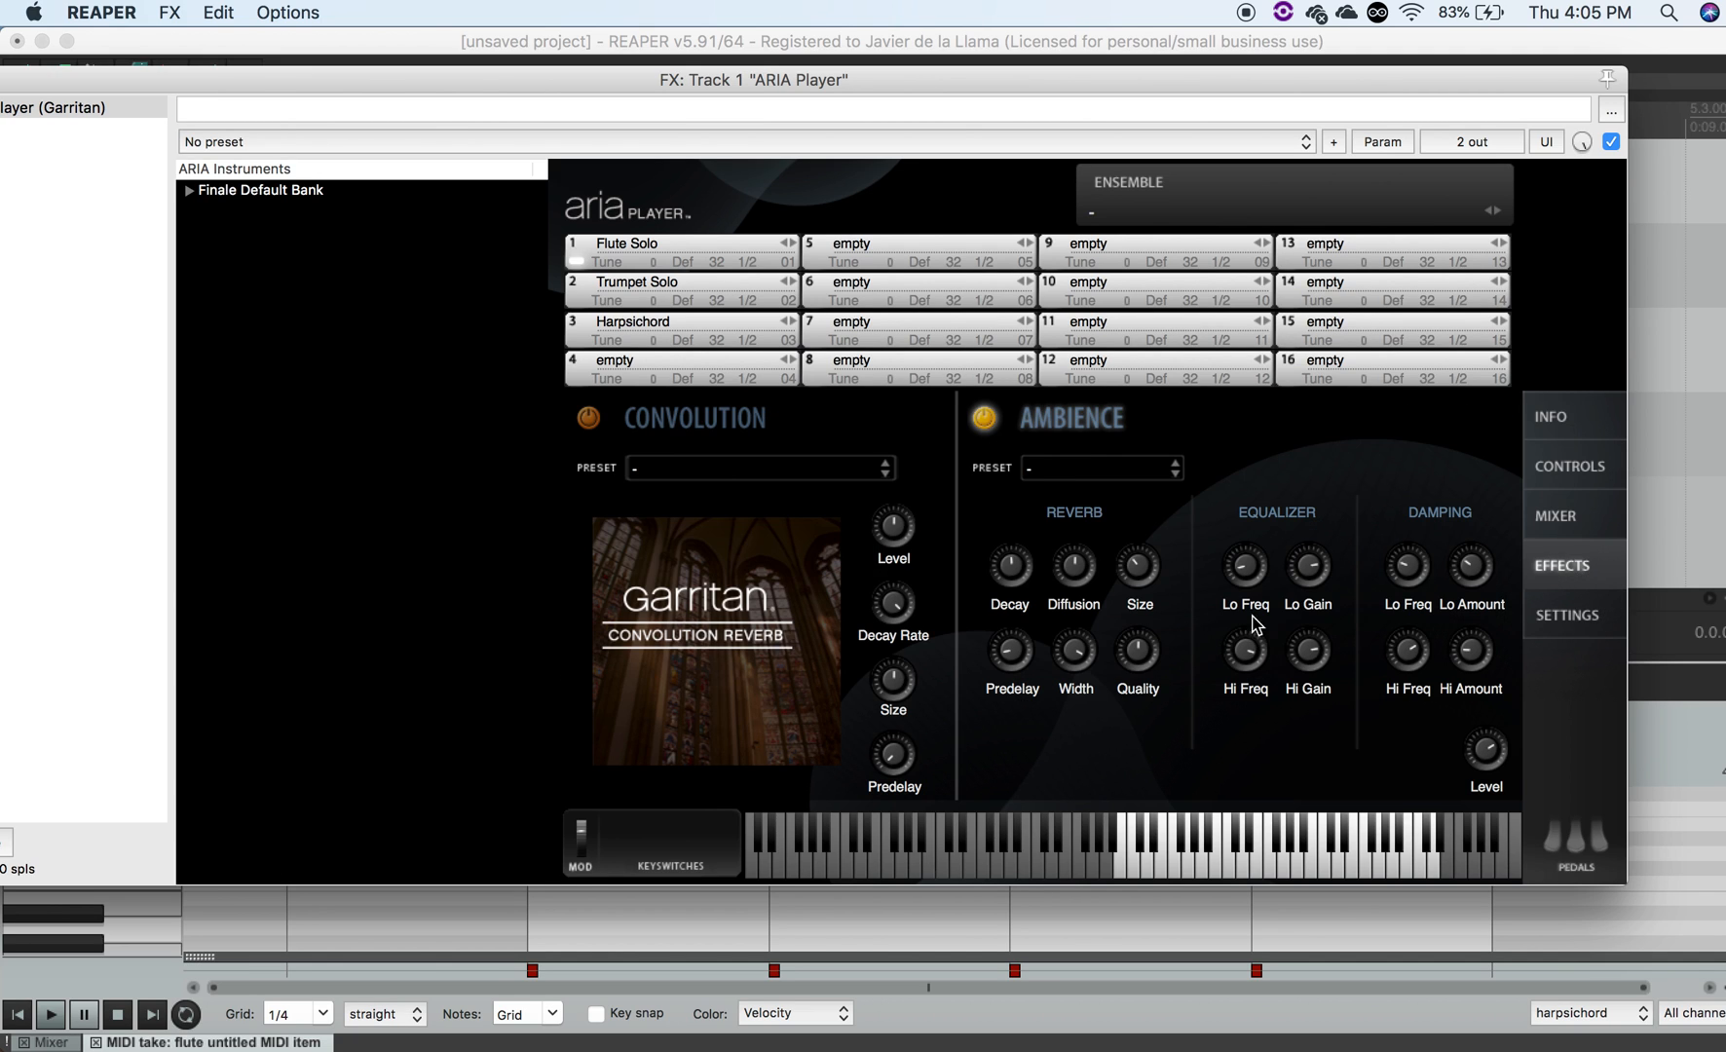
left_click(1548, 624)
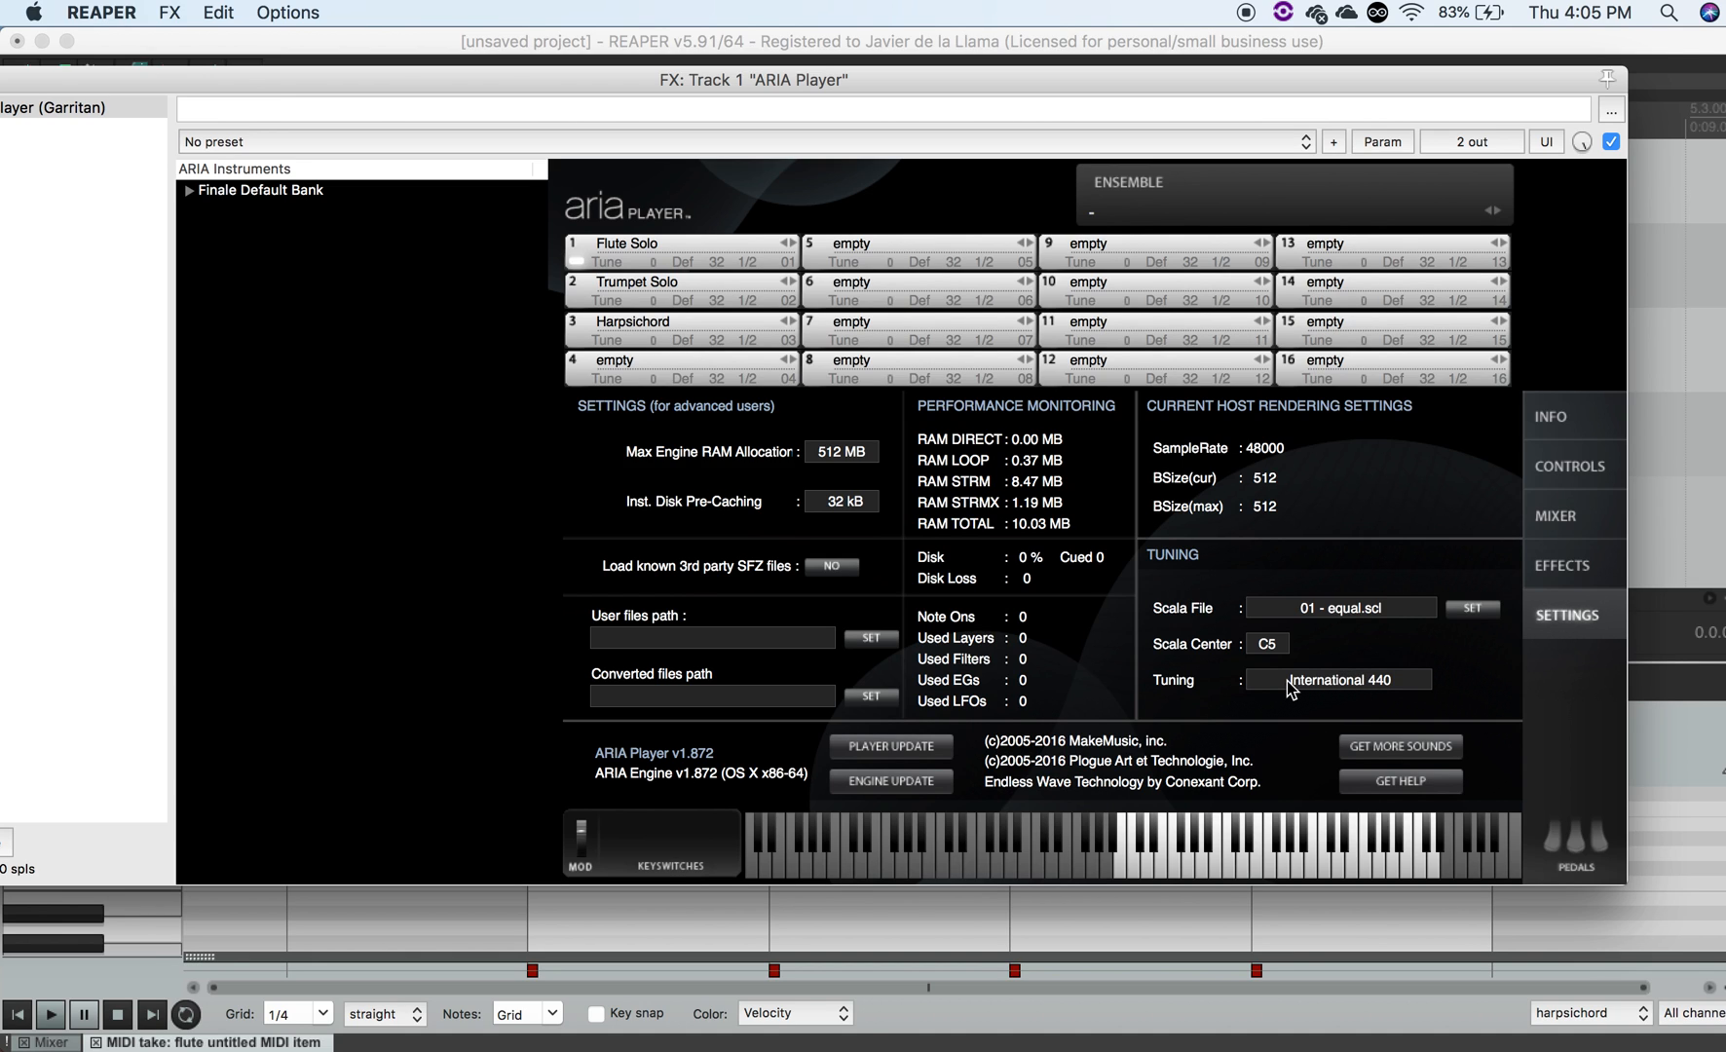
left_click(1257, 688)
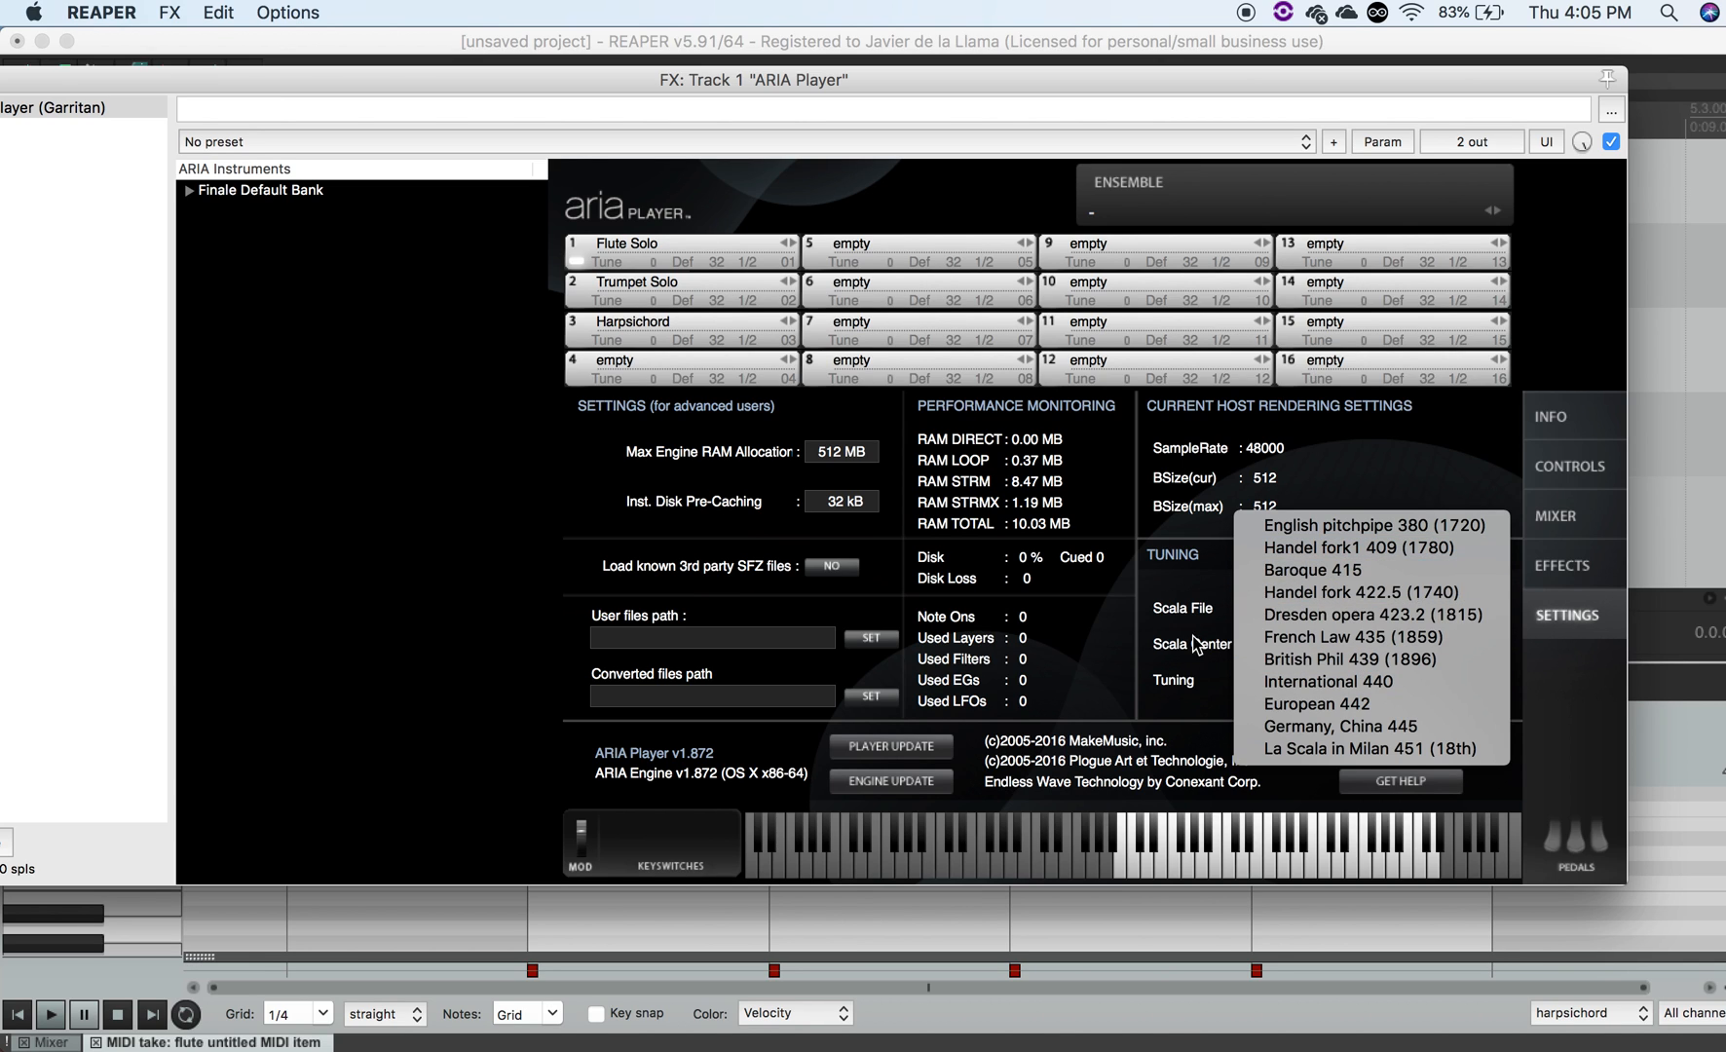
left_click(1179, 648)
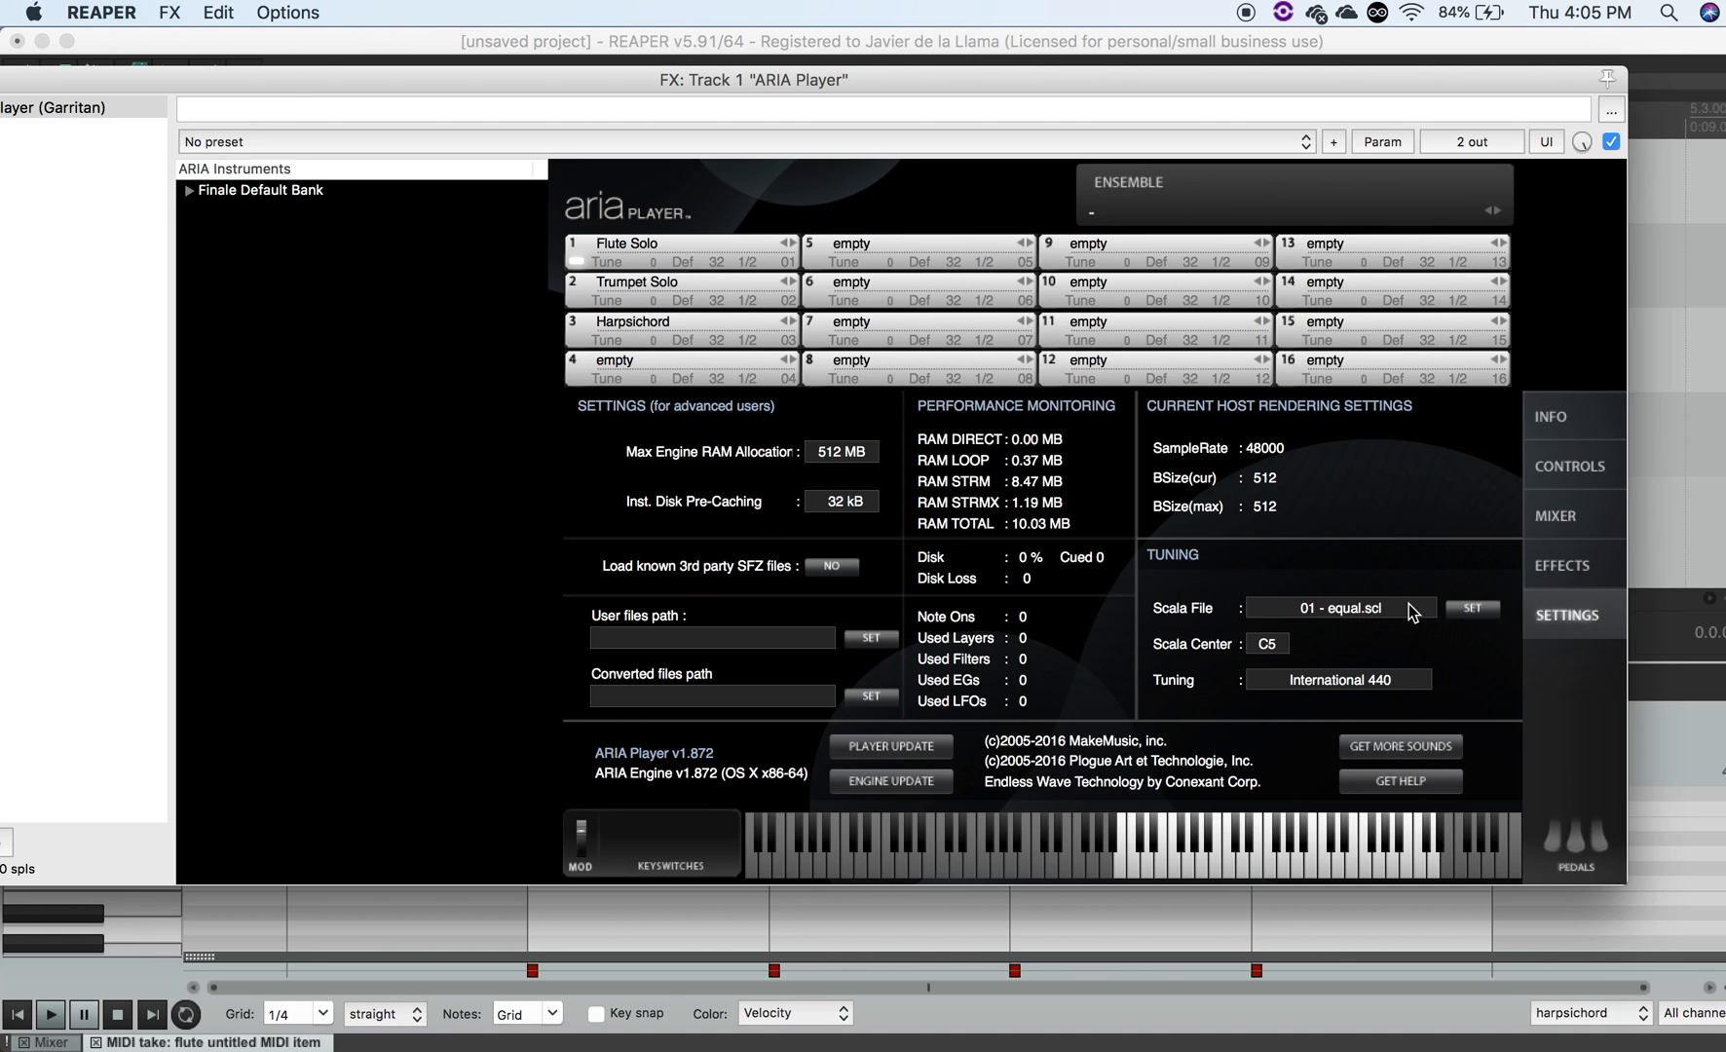
- Load just_intonation.scl as the ARIA Player's Scala tuning file and close the plugin window
left_click(1468, 615)
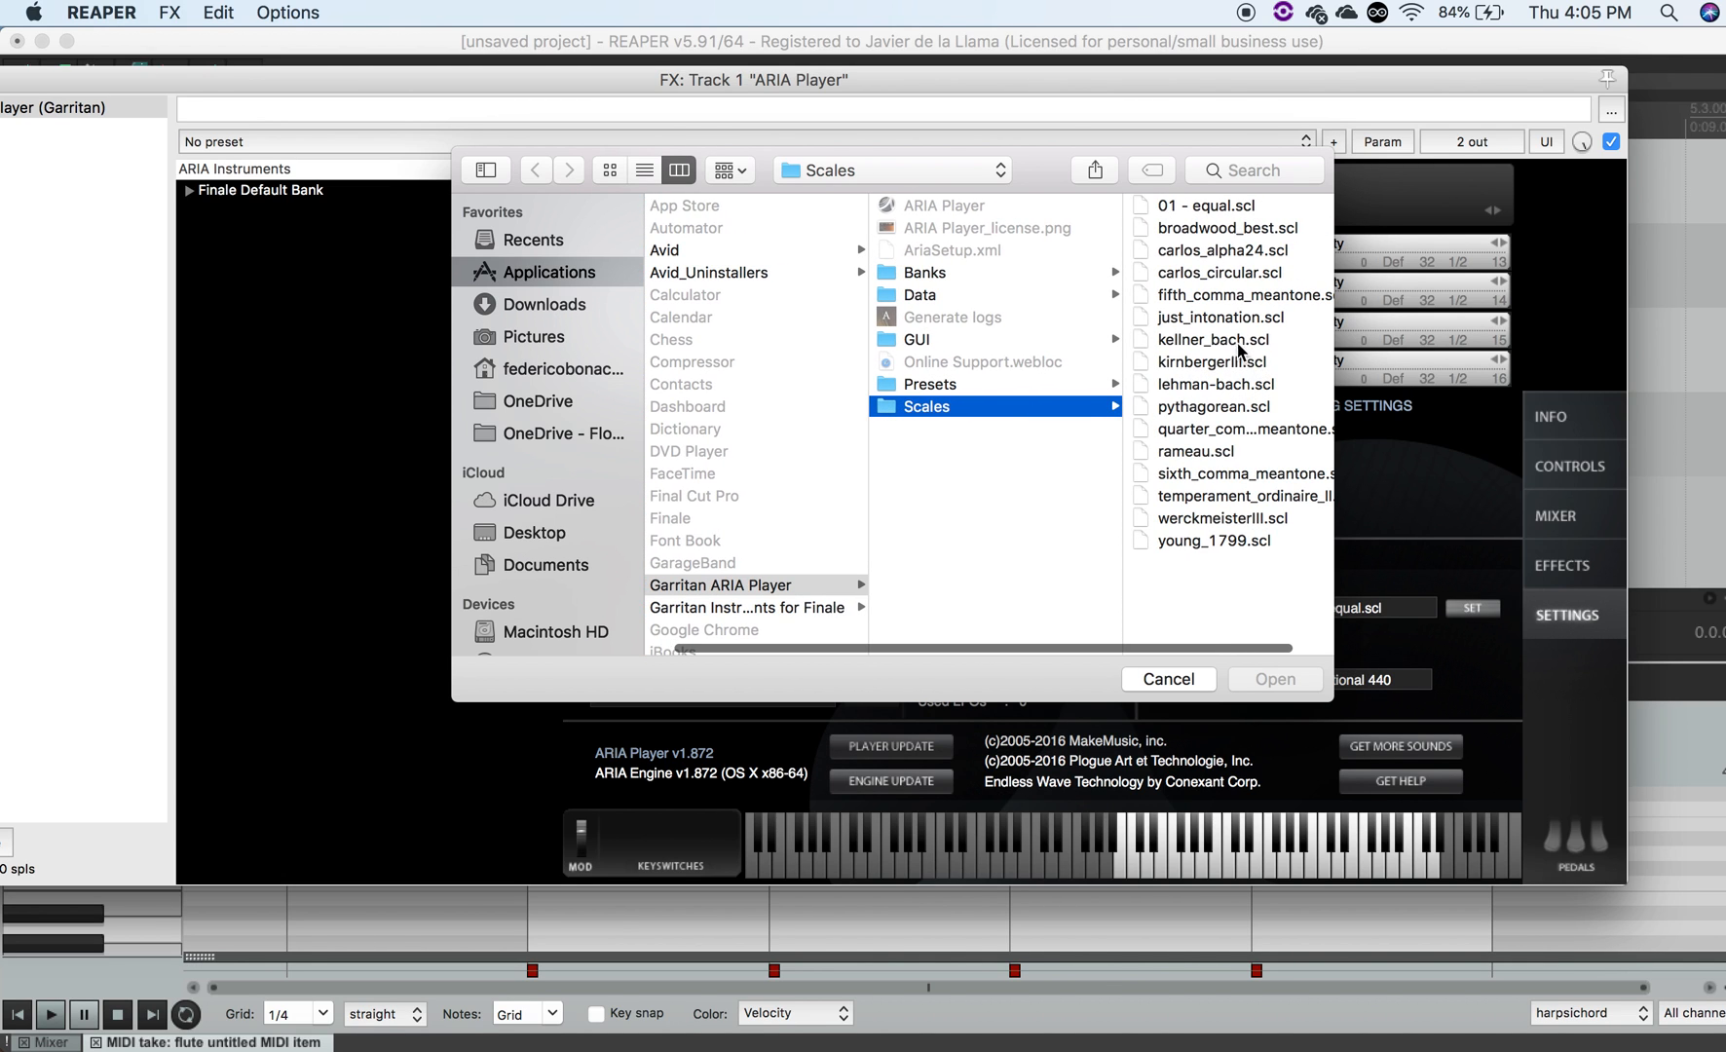
left_click(1212, 323)
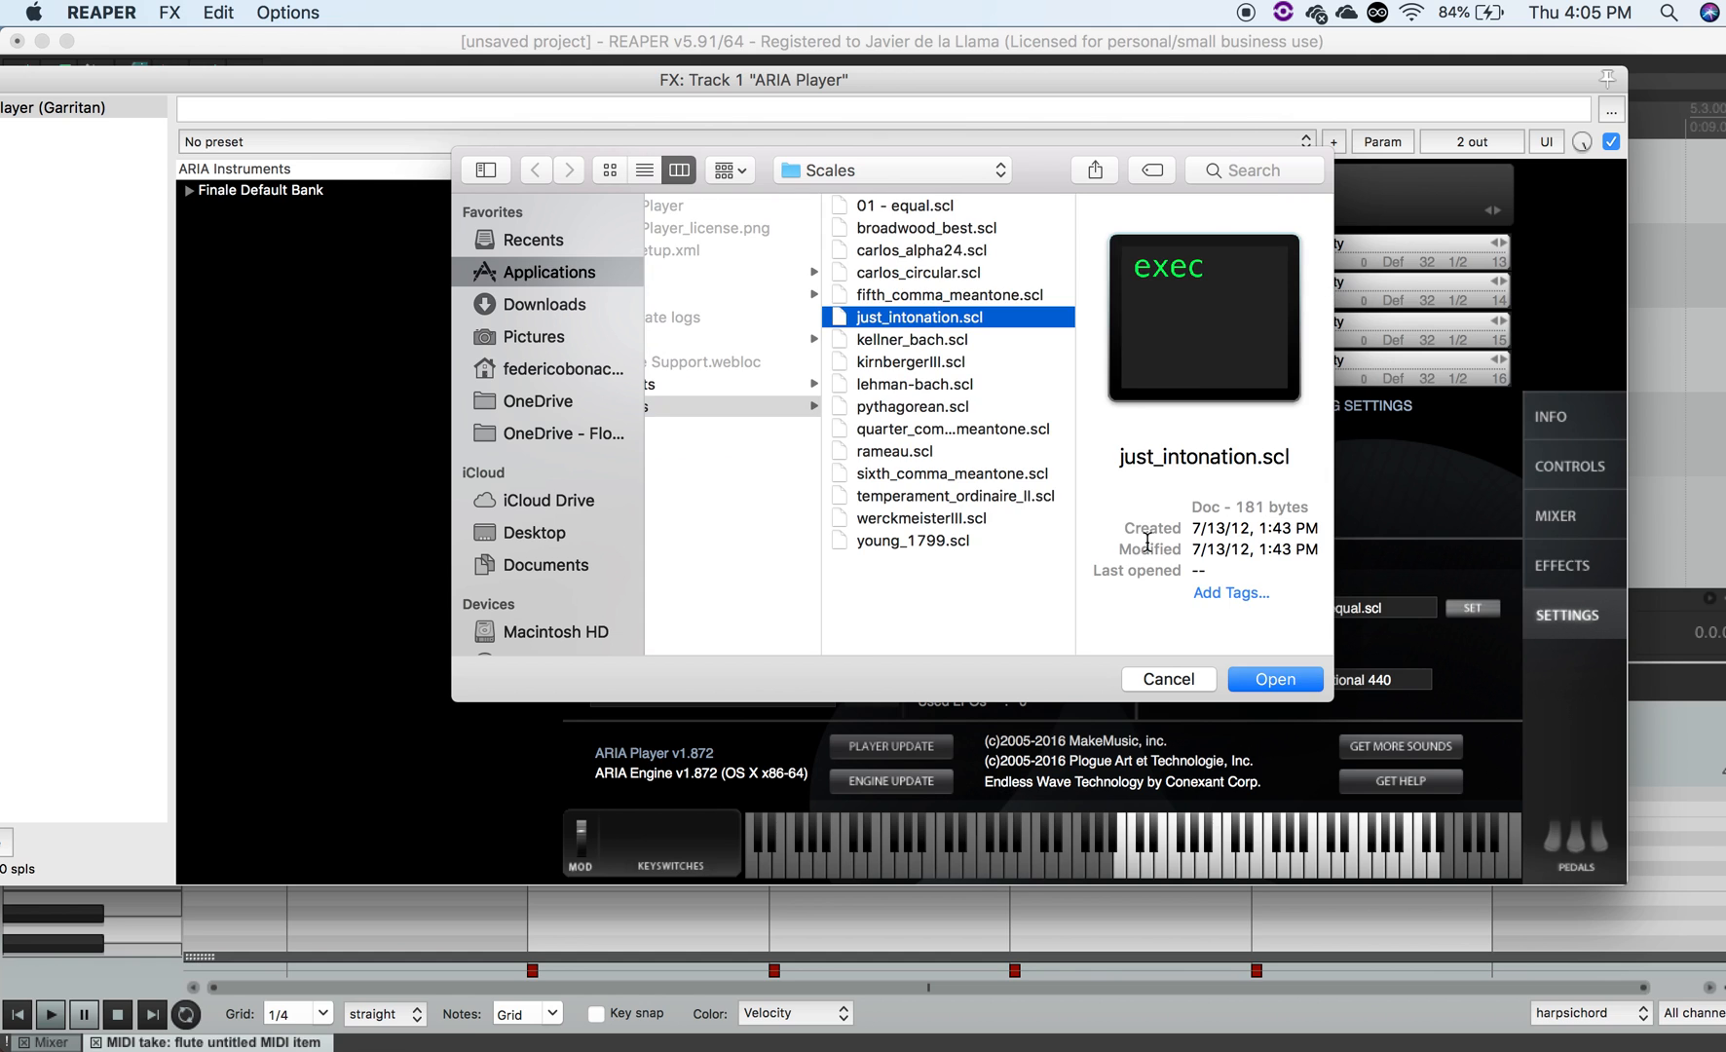
left_click(1266, 681)
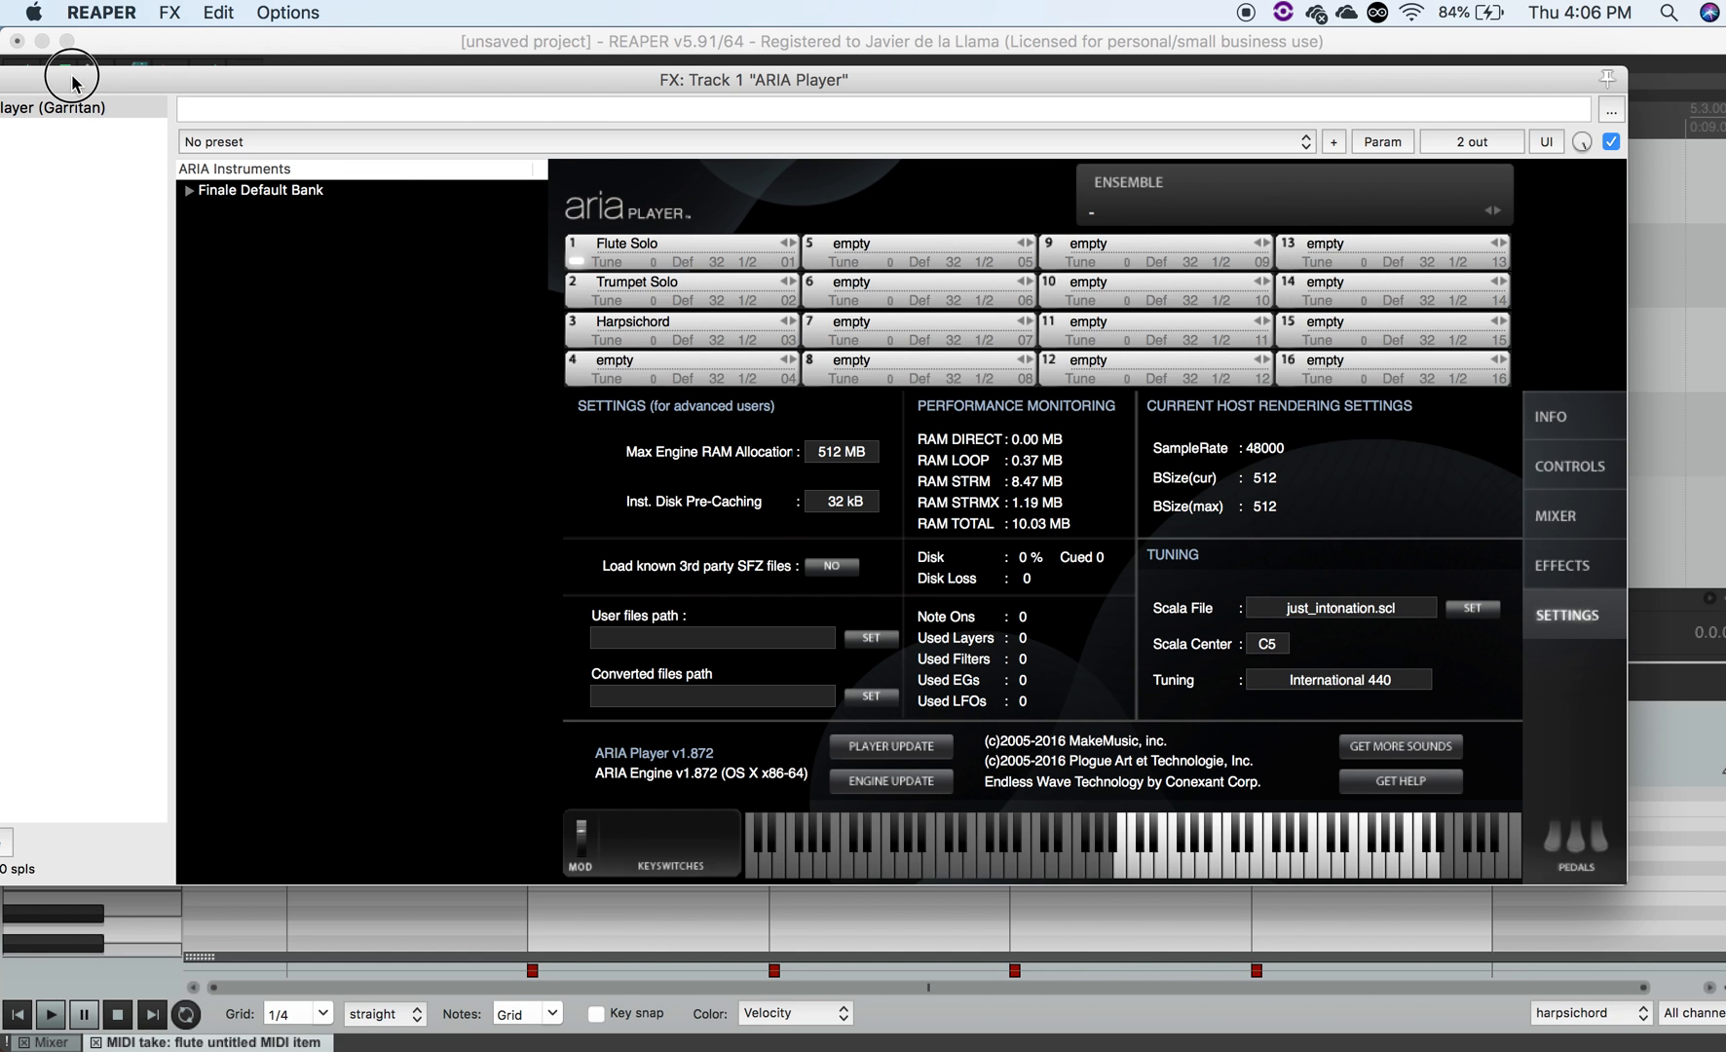
left_click_drag(71, 82, 331, 78)
left_click(157, 75)
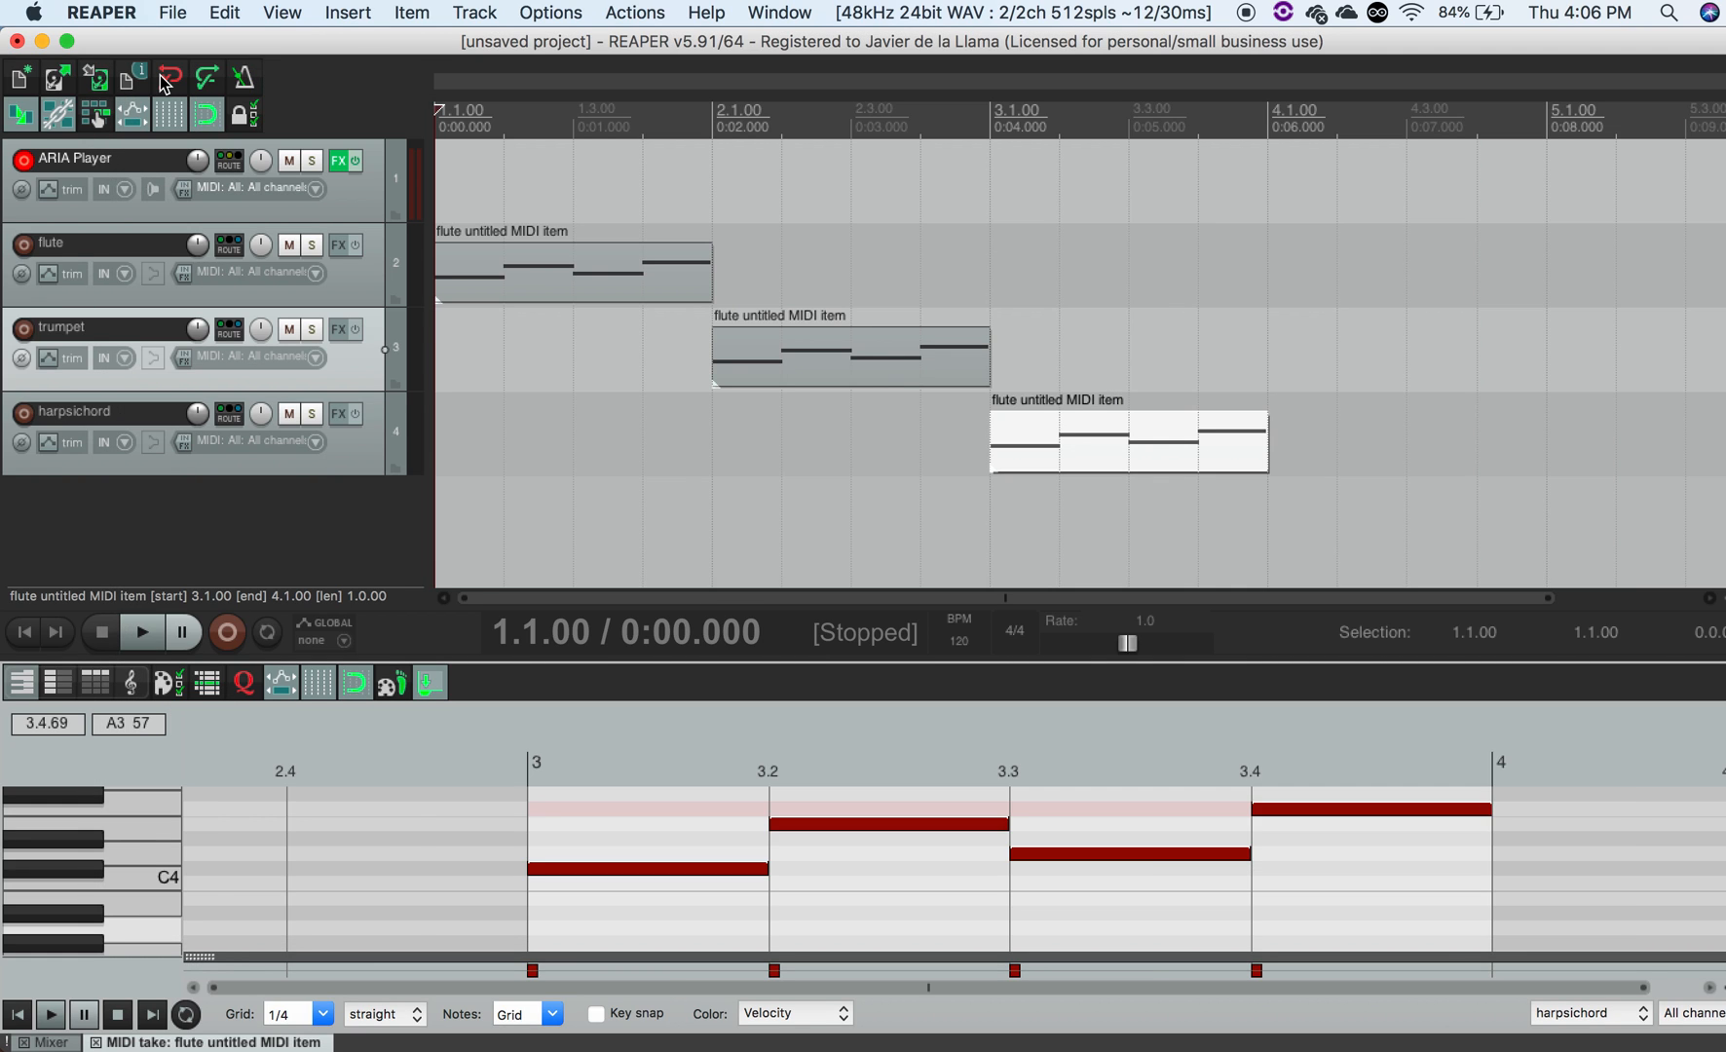
- Play the project to hear the instruments in just intonation
key("space")
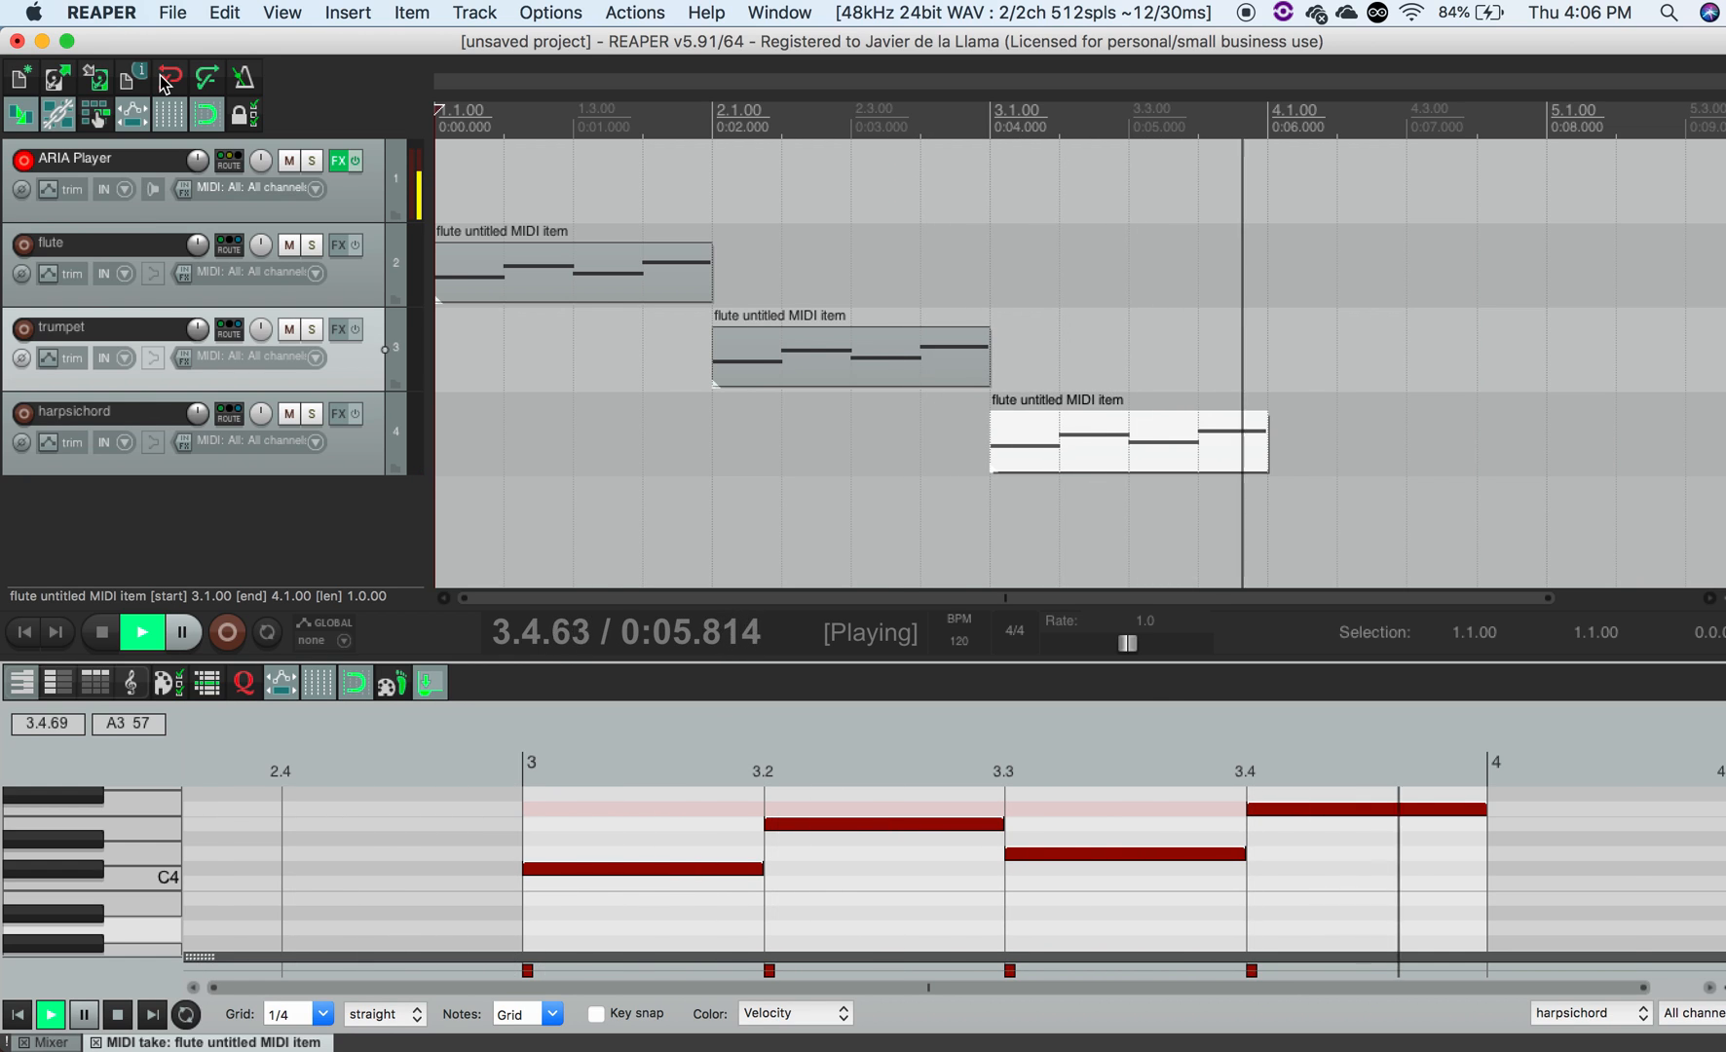
key("space")
key("space")
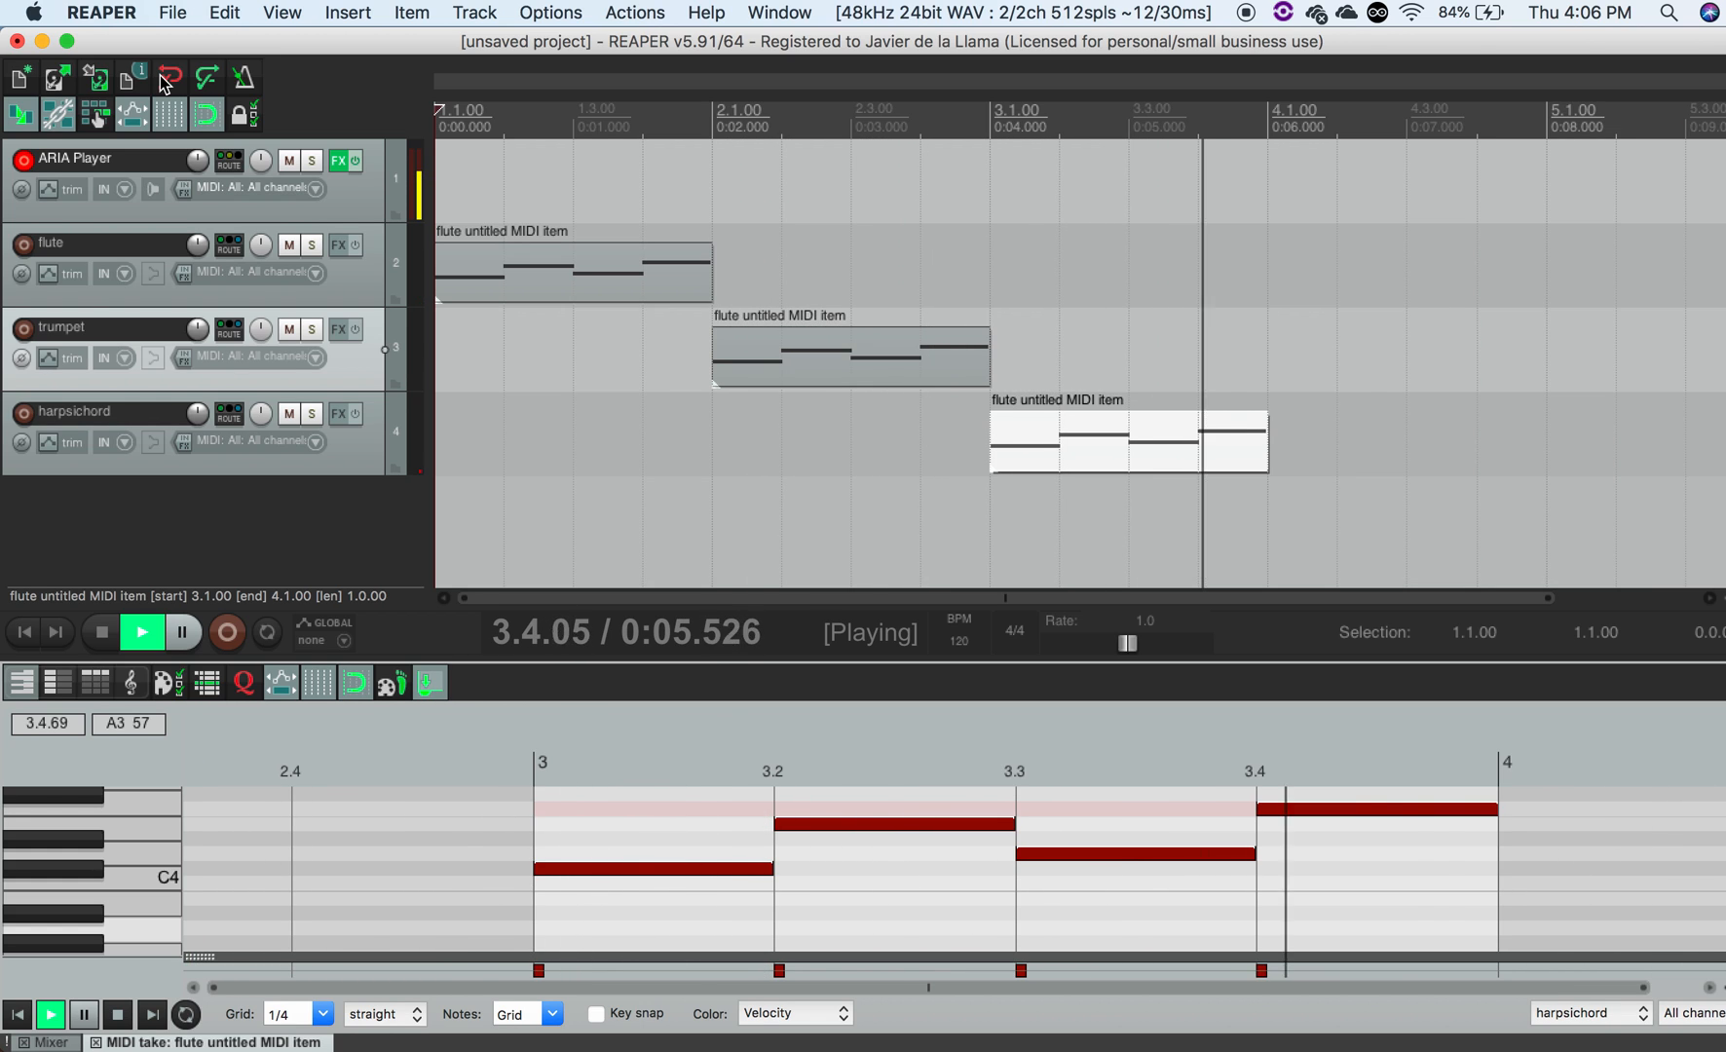
key("space")
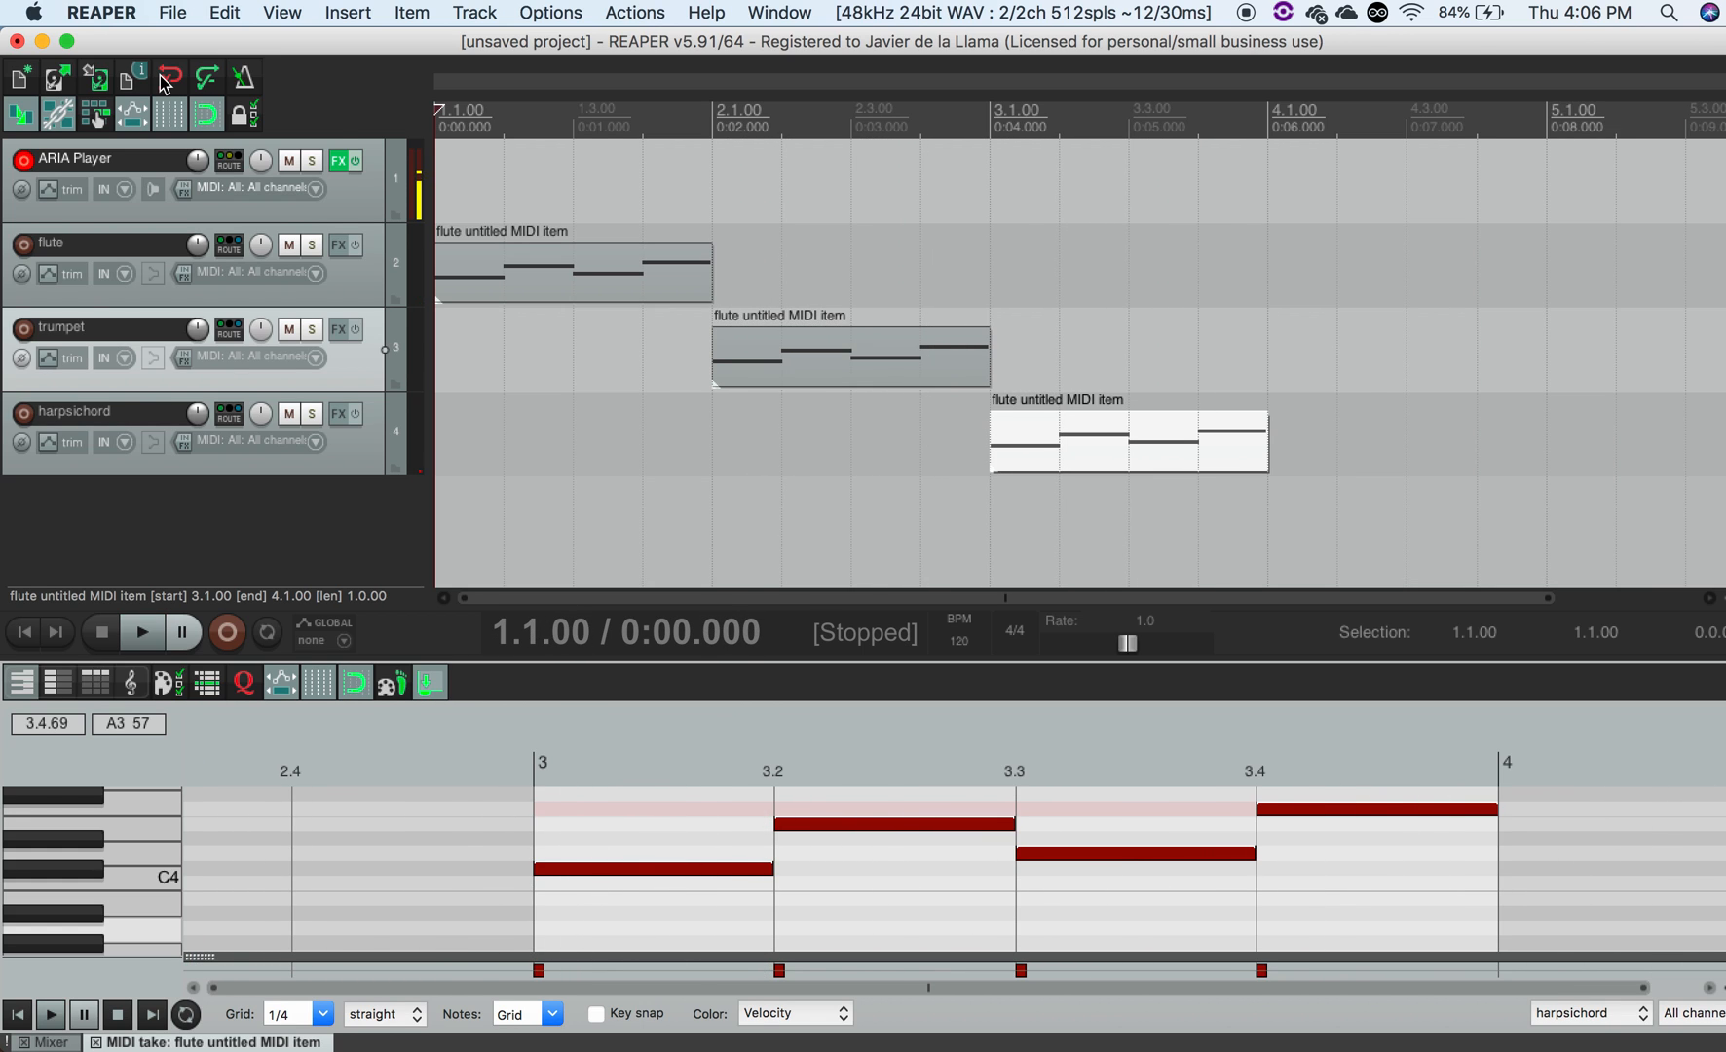
- Reopen the ARIA Player window and review the available Scala tuning files without changing them
left_click(337, 161)
left_click_drag(1211, 80, 1029, 86)
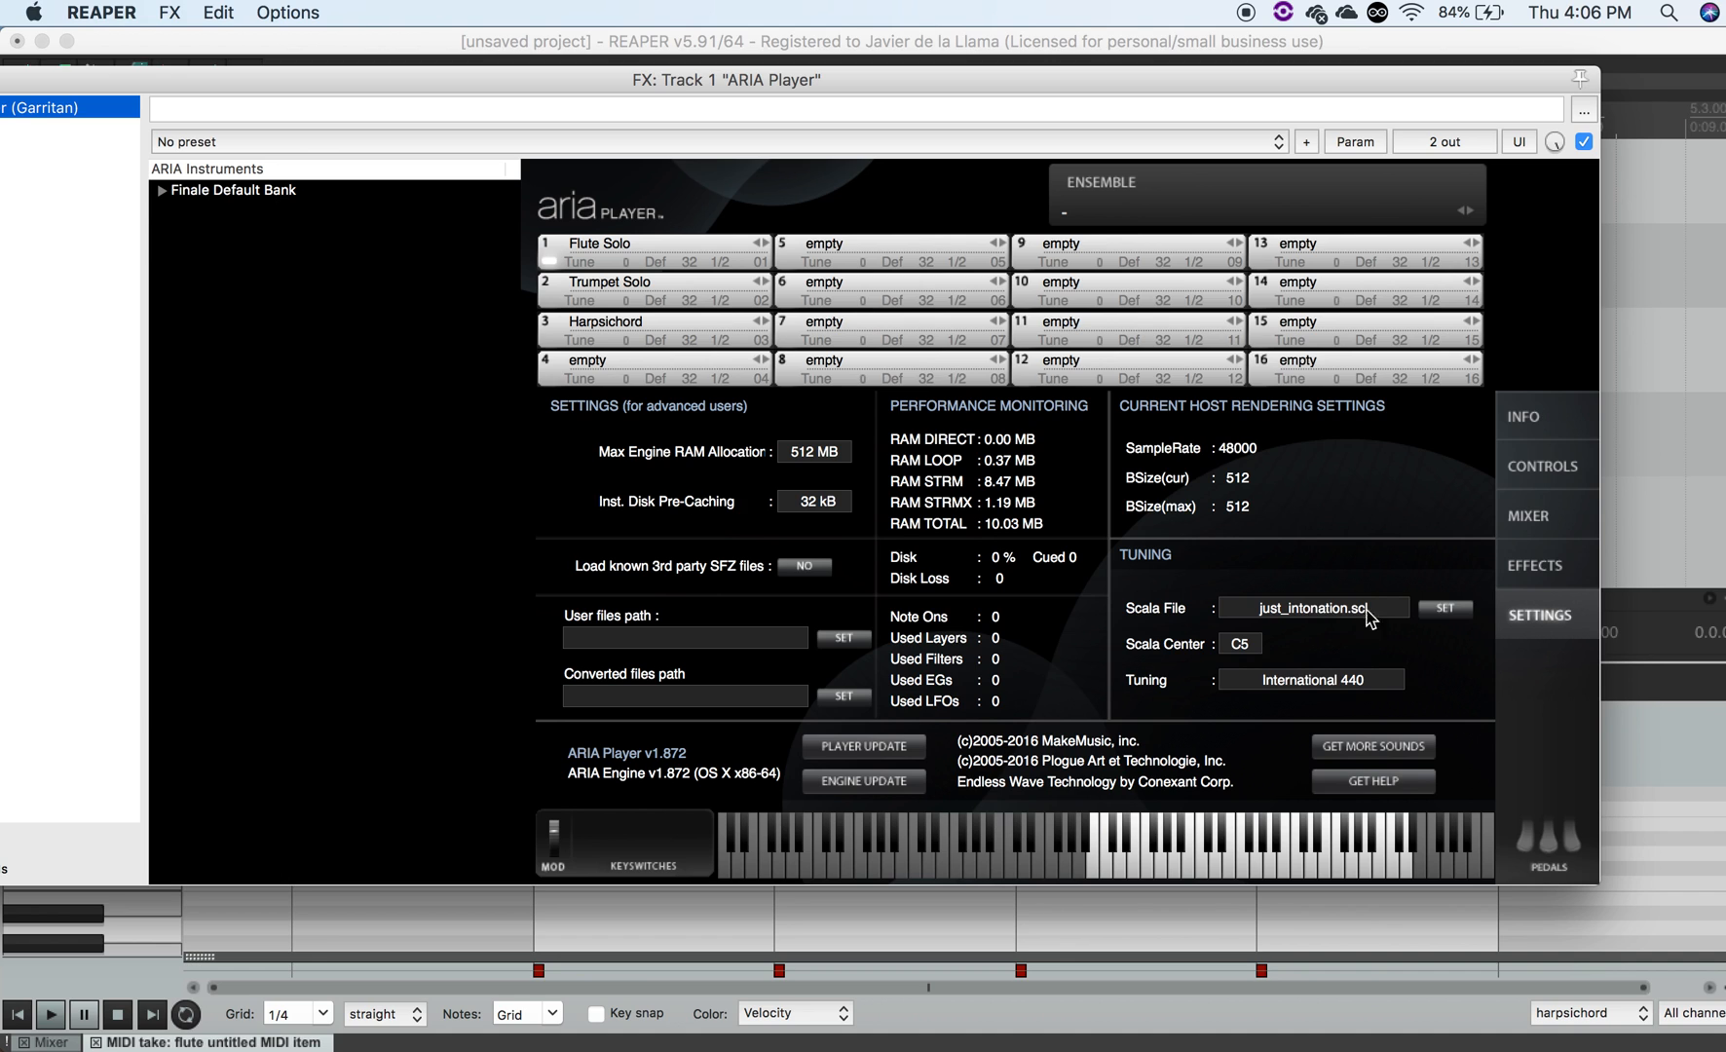
left_click(1444, 610)
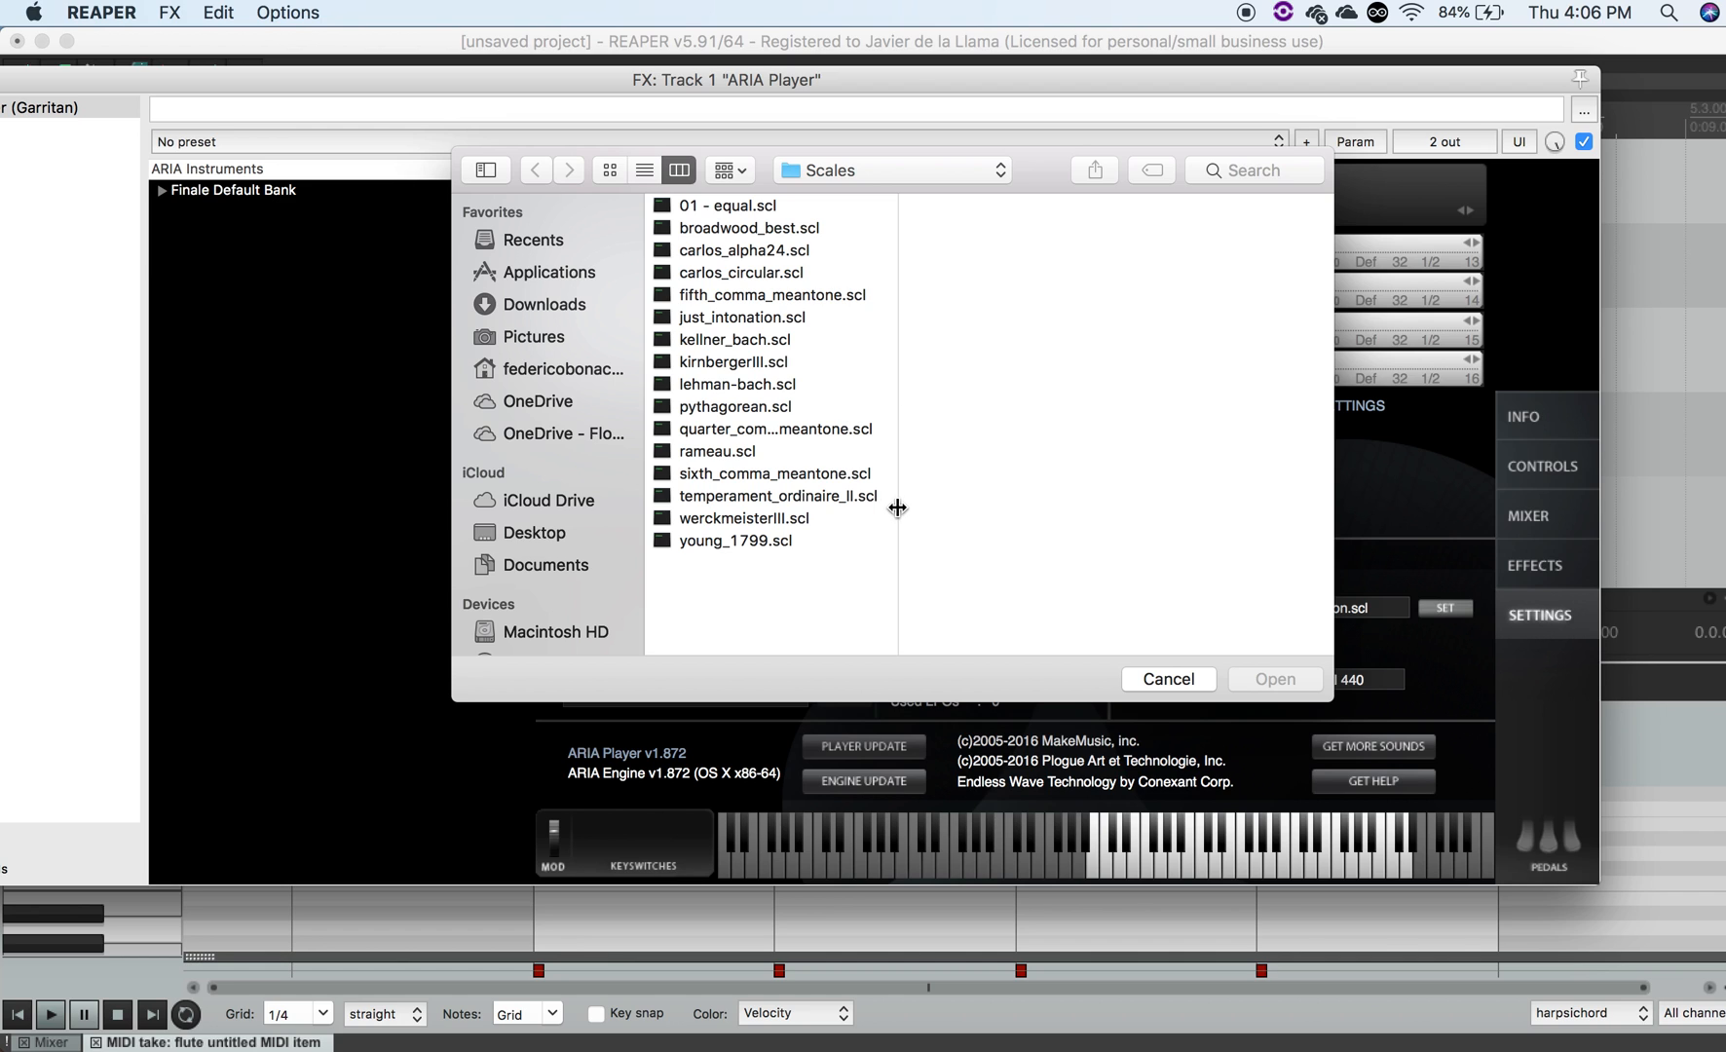
left_click(1167, 679)
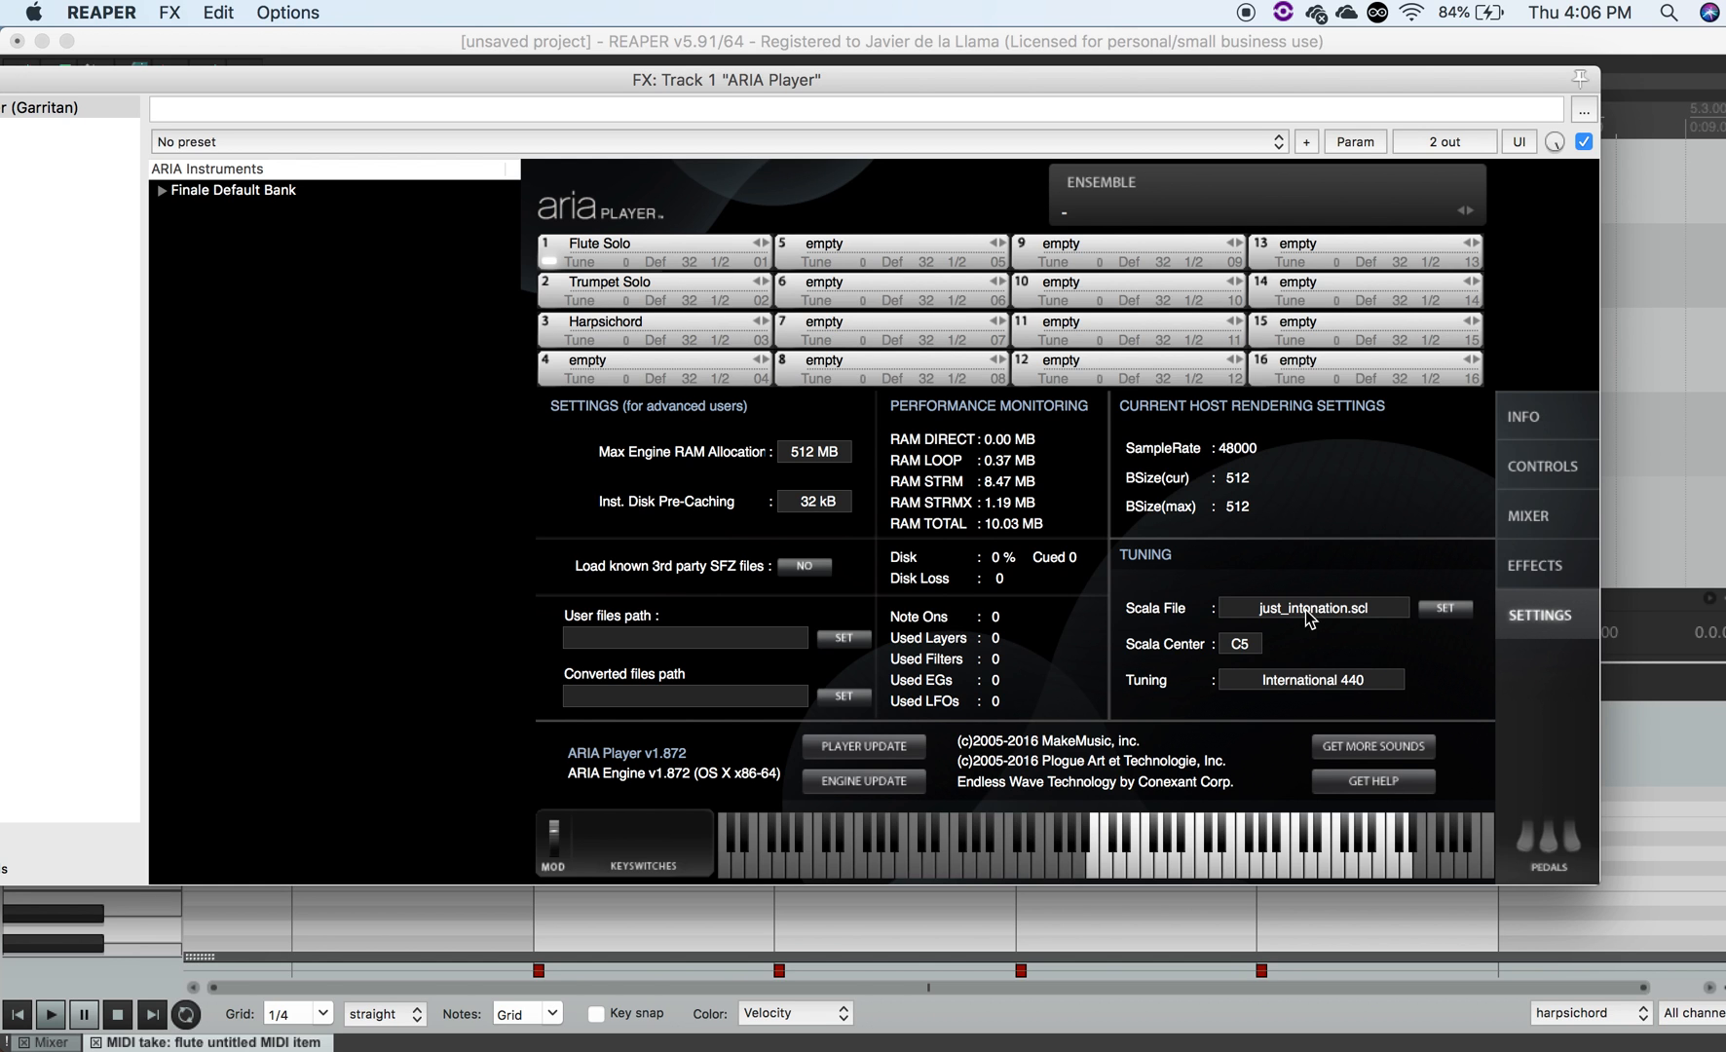
left_click_drag(1360, 80, 1546, 67)
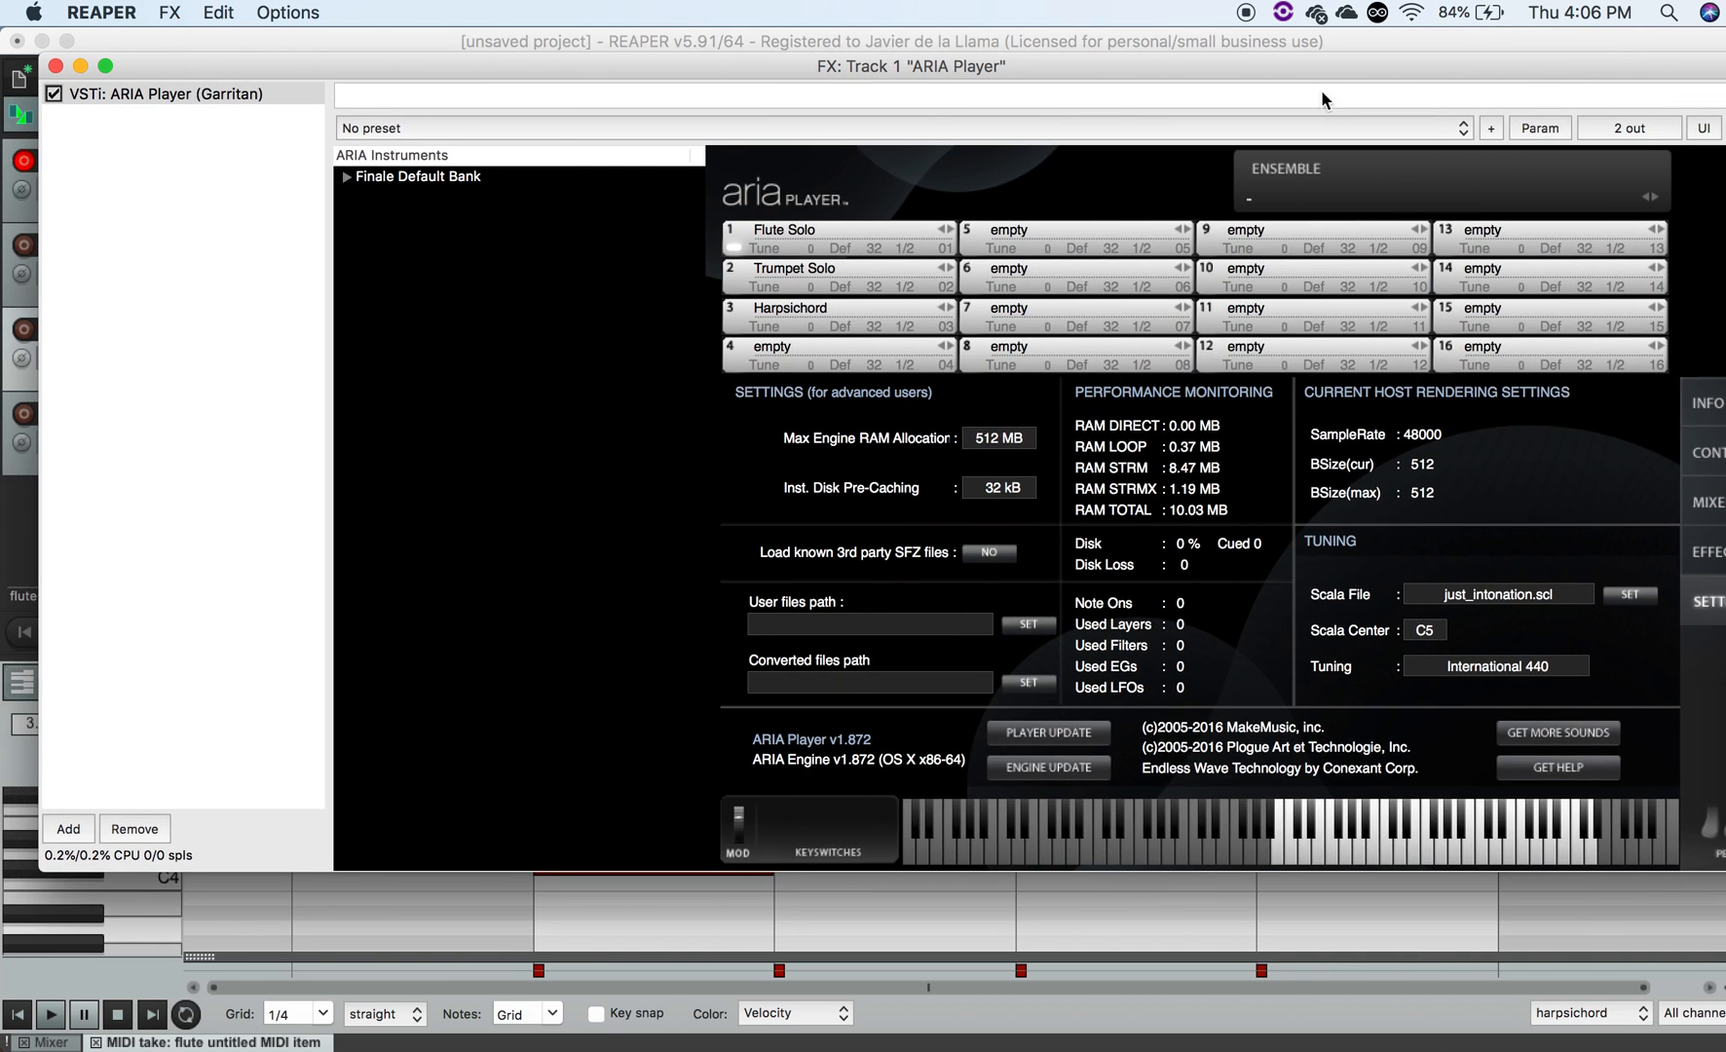